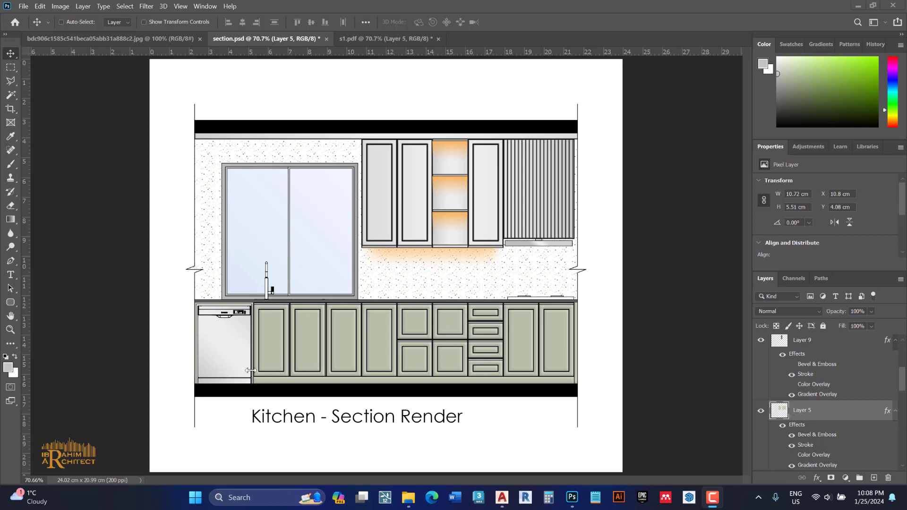
Step: Close the old s1.pdf document without saving its changes
{"action": "scroll", "coordinate": [203, 367], "scroll_direction": "up", "scroll_amount": 2}
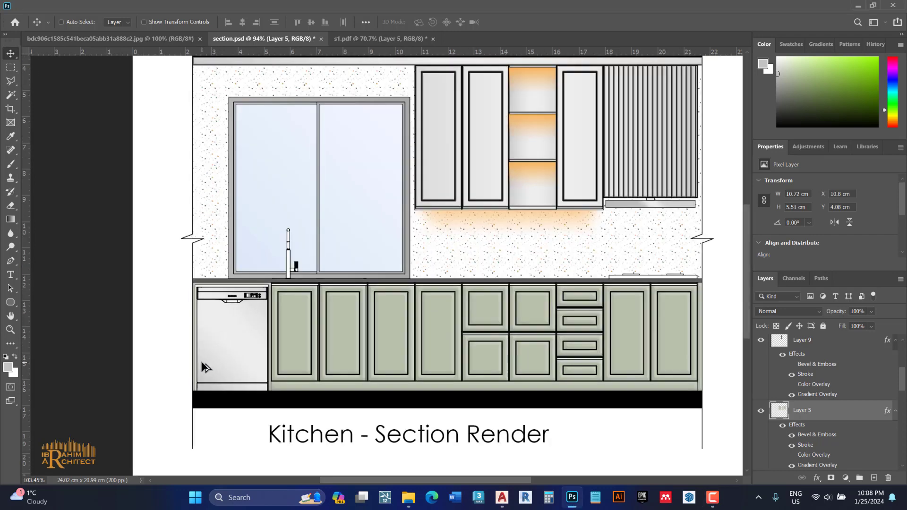
{"action": "scroll", "coordinate": [204, 368], "scroll_direction": "up", "scroll_amount": 2}
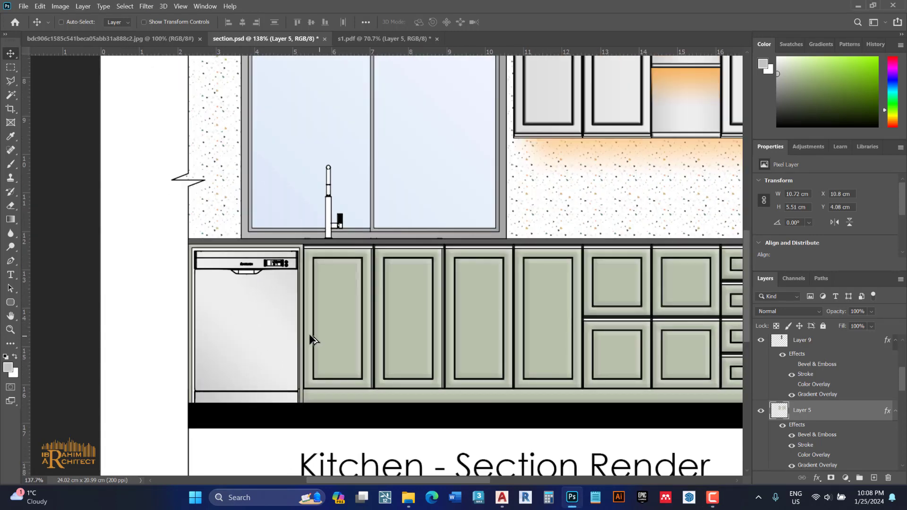
{"action": "scroll", "coordinate": [245, 333], "scroll_direction": "up", "scroll_amount": 1}
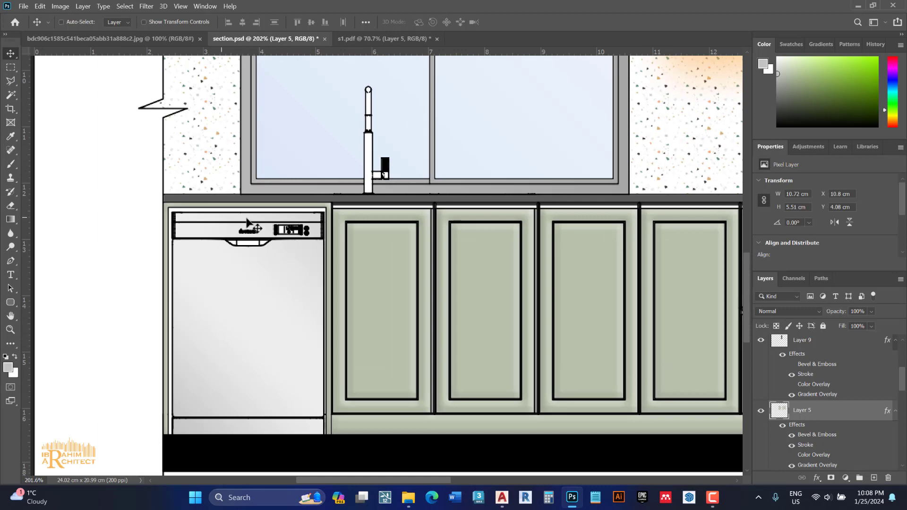
{"action": "scroll", "coordinate": [203, 345], "scroll_direction": "down", "scroll_amount": 2}
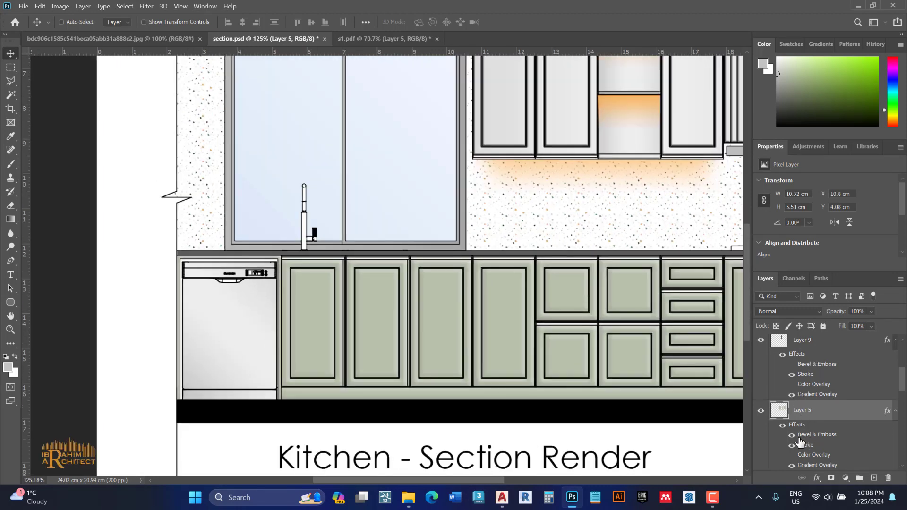
{"action": "scroll", "coordinate": [532, 348], "scroll_direction": "up", "scroll_amount": 1}
{"action": "scroll", "coordinate": [538, 331], "scroll_direction": "up", "scroll_amount": 2}
{"action": "scroll", "coordinate": [450, 300], "scroll_direction": "down", "scroll_amount": 2}
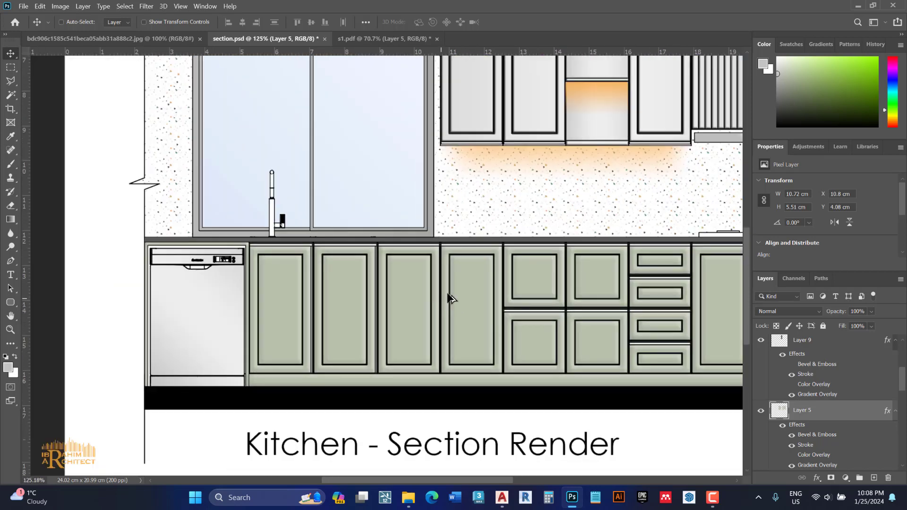
{"action": "scroll", "coordinate": [522, 115], "scroll_direction": "up", "scroll_amount": 1}
{"action": "scroll", "coordinate": [501, 166], "scroll_direction": "up", "scroll_amount": 3}
{"action": "scroll", "coordinate": [361, 217], "scroll_direction": "down", "scroll_amount": 2}
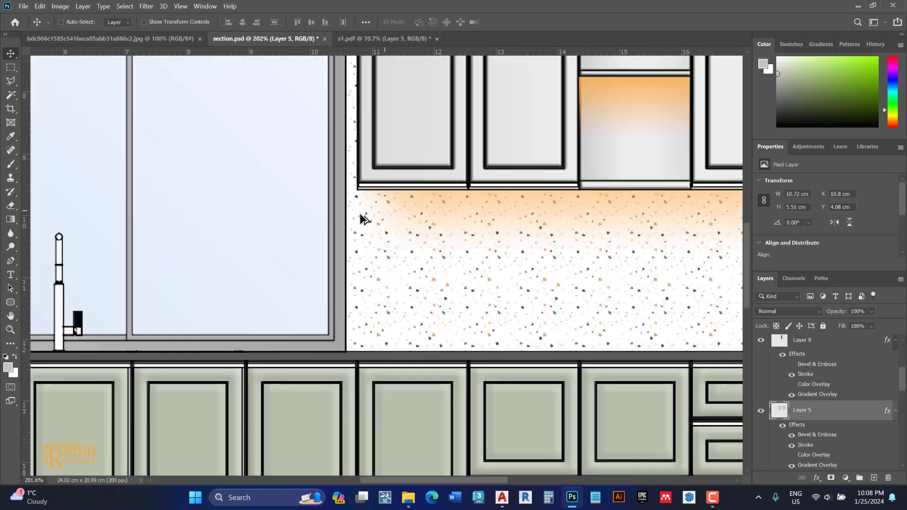
{"action": "scroll", "coordinate": [330, 223], "scroll_direction": "down", "scroll_amount": 2}
{"action": "scroll", "coordinate": [348, 206], "scroll_direction": "down", "scroll_amount": 1}
{"action": "scroll", "coordinate": [348, 207], "scroll_direction": "down", "scroll_amount": 1}
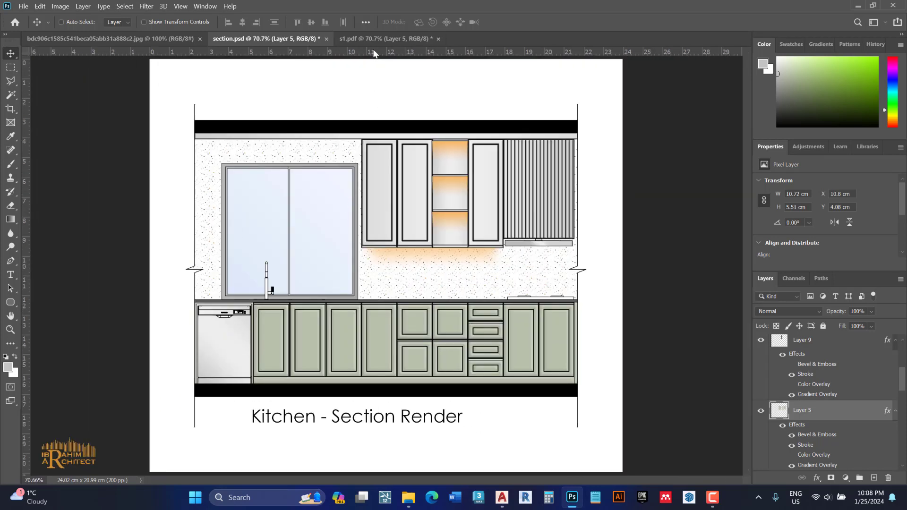
{"action": "left_click", "coordinate": [438, 39]}
{"action": "left_click", "coordinate": [455, 190]}
Step: Drag s1 from the PDF exports folder into Photoshop to bring up Import PDF
{"action": "left_click", "coordinate": [408, 497]}
{"action": "left_click_drag", "start_coordinate": [402, 132], "coordinate": [509, 253]}
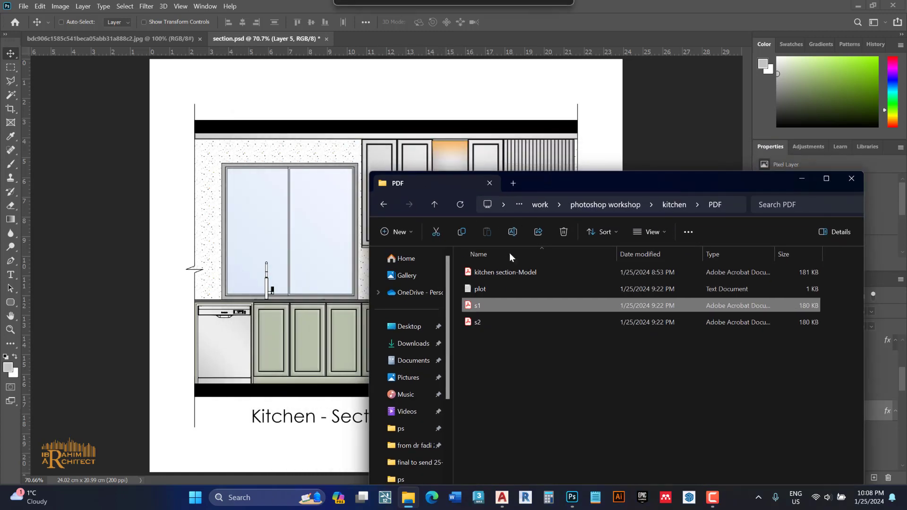
{"action": "left_click_drag", "start_coordinate": [476, 305], "coordinate": [489, 42]}
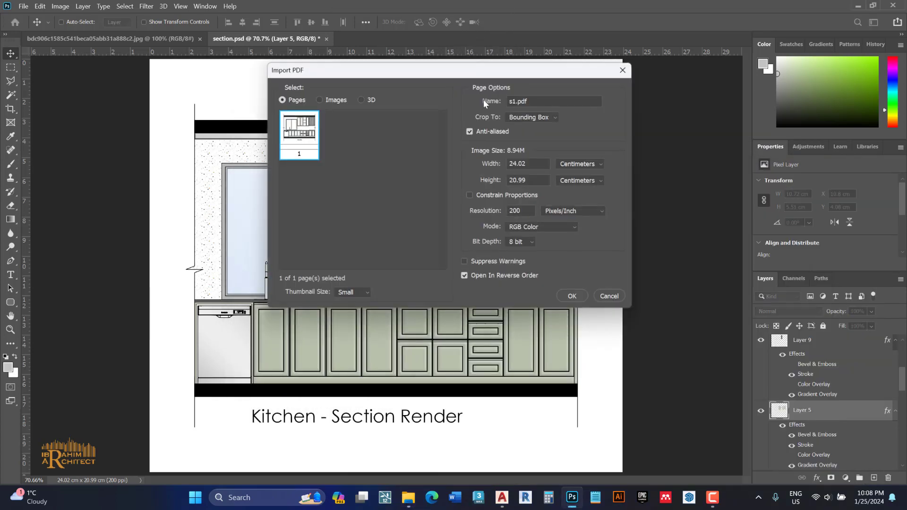
Step: Open s1.pdf and add a white-filled layer beneath the line drawing
{"action": "left_click", "coordinate": [570, 296]}
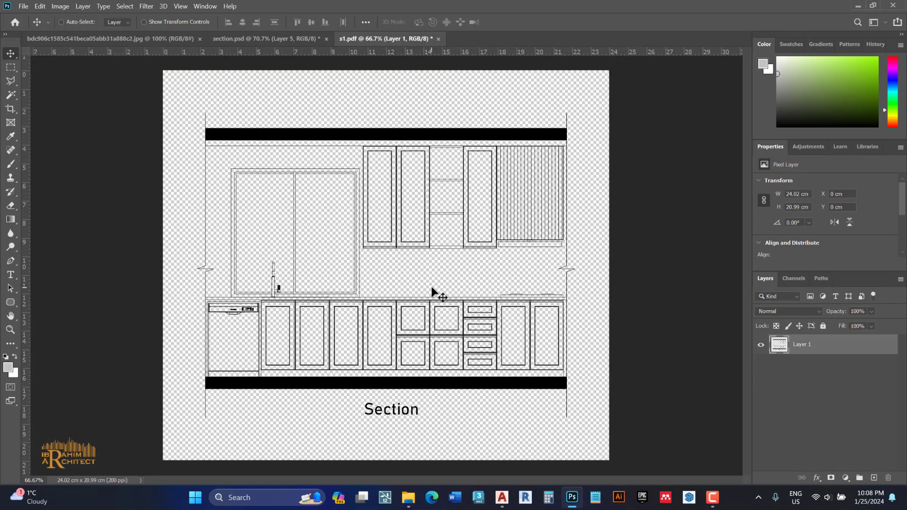
{"action": "left_click", "coordinate": [874, 478]}
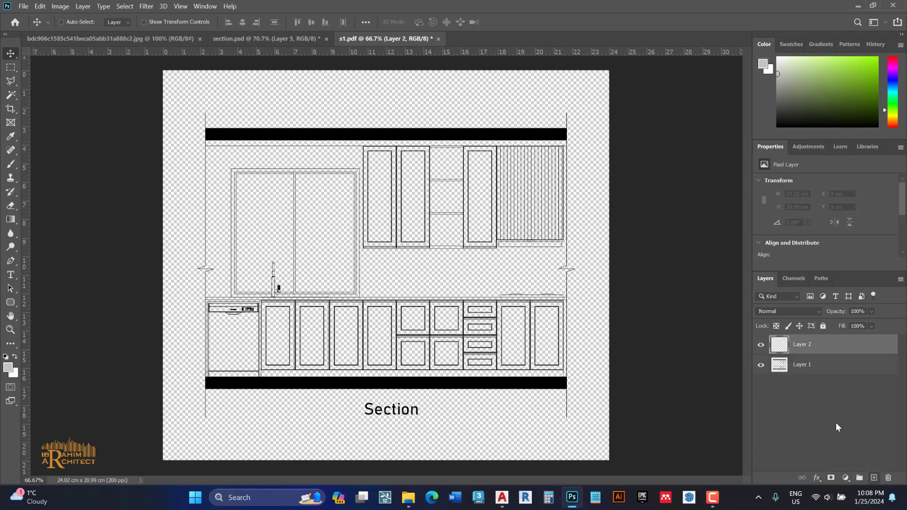
{"action": "key", "text": "ctrl+BackSpace"}
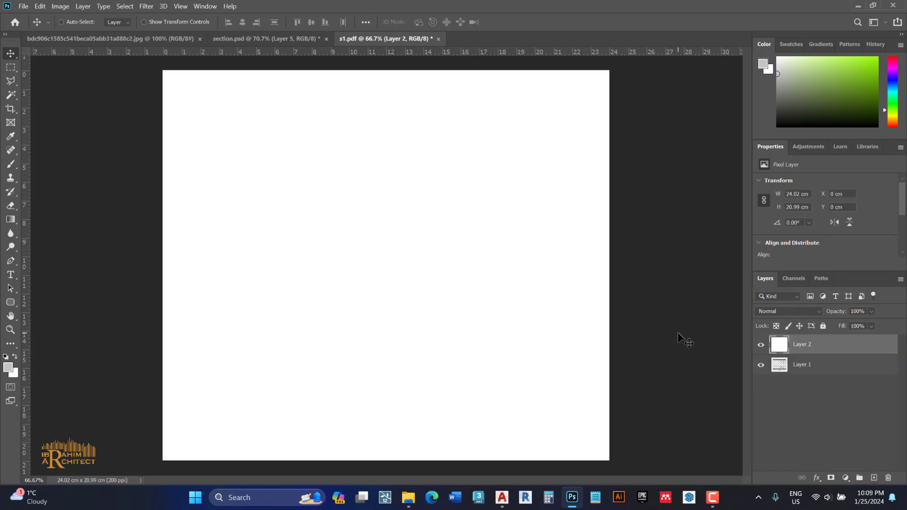
{"action": "left_click_drag", "start_coordinate": [871, 348], "coordinate": [856, 373]}
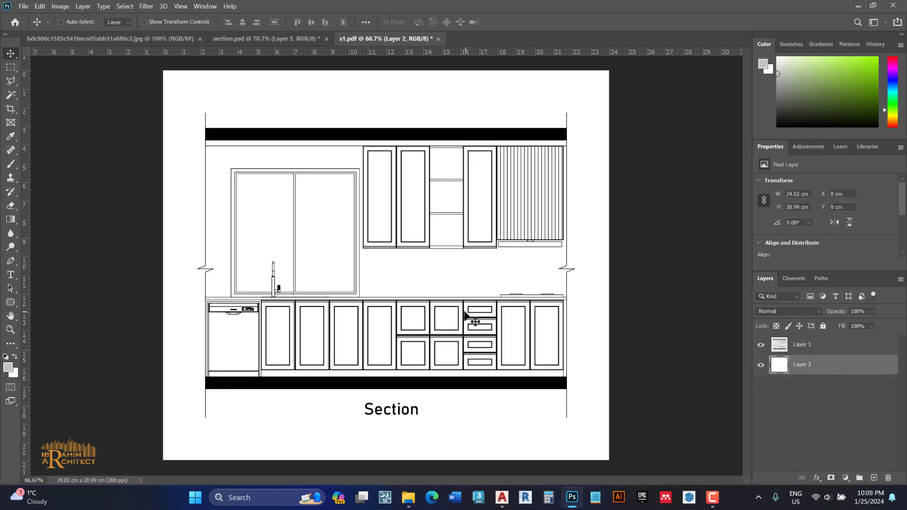
Step: Sample the base cabinets' sage green from section.psd as the foreground colour
{"action": "left_click", "coordinate": [240, 38]}
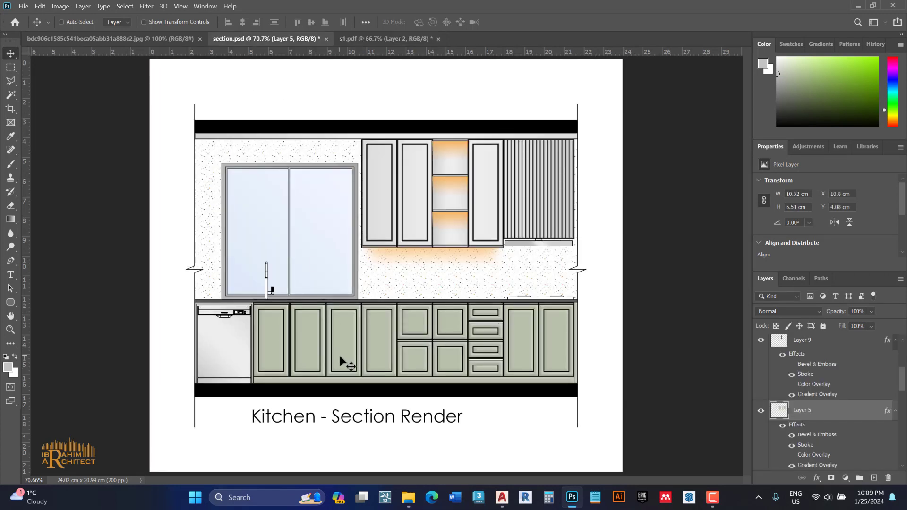
{"action": "key", "text": "i"}
{"action": "left_click", "coordinate": [348, 331]}
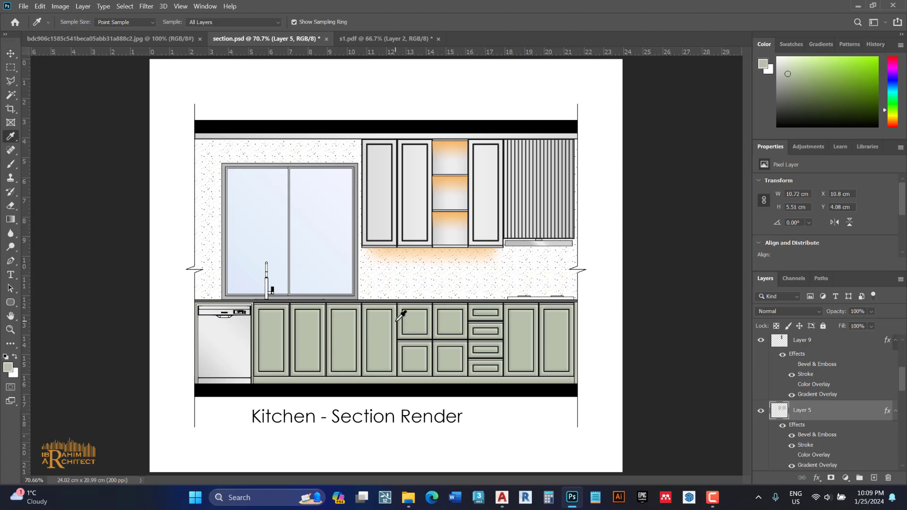
Step: On s1.pdf's Layer 1, Magic Wand-select the right-hand door, drawer and square fronts
{"action": "key", "text": "v"}
{"action": "left_click", "coordinate": [358, 39]}
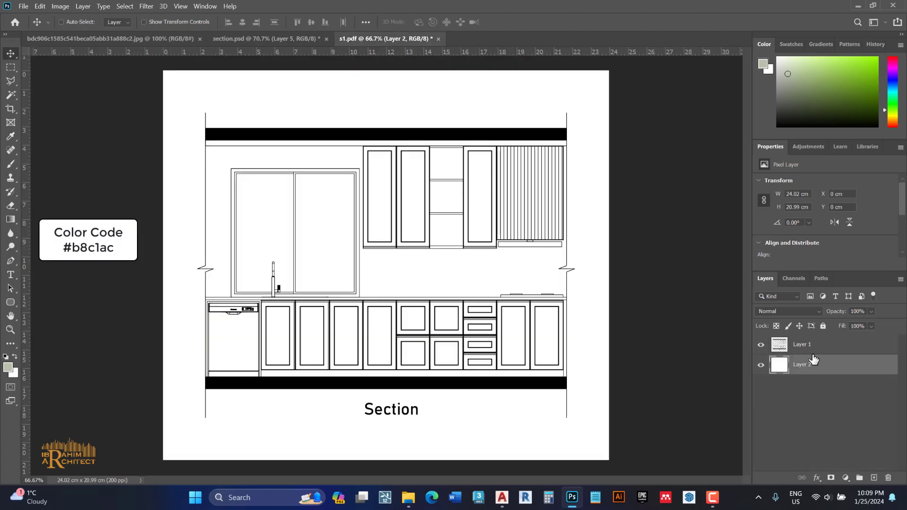
{"action": "left_click", "coordinate": [802, 344]}
{"action": "key", "text": "w"}
{"action": "scroll", "coordinate": [541, 334], "scroll_direction": "up", "scroll_amount": 3}
{"action": "scroll", "coordinate": [545, 339], "scroll_direction": "up", "scroll_amount": 3}
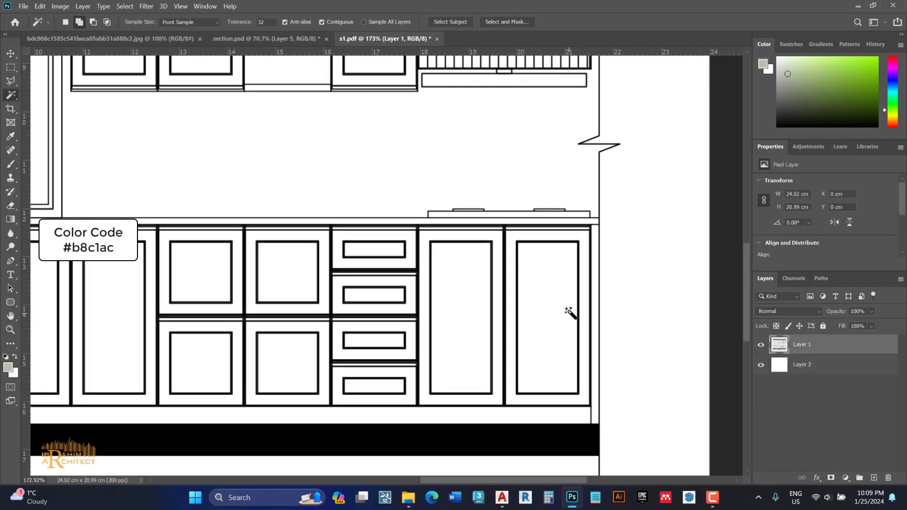
{"action": "scroll", "coordinate": [571, 314], "scroll_direction": "up", "scroll_amount": 2}
{"action": "left_click", "coordinate": [591, 243]}
{"action": "left_click", "coordinate": [465, 251]}
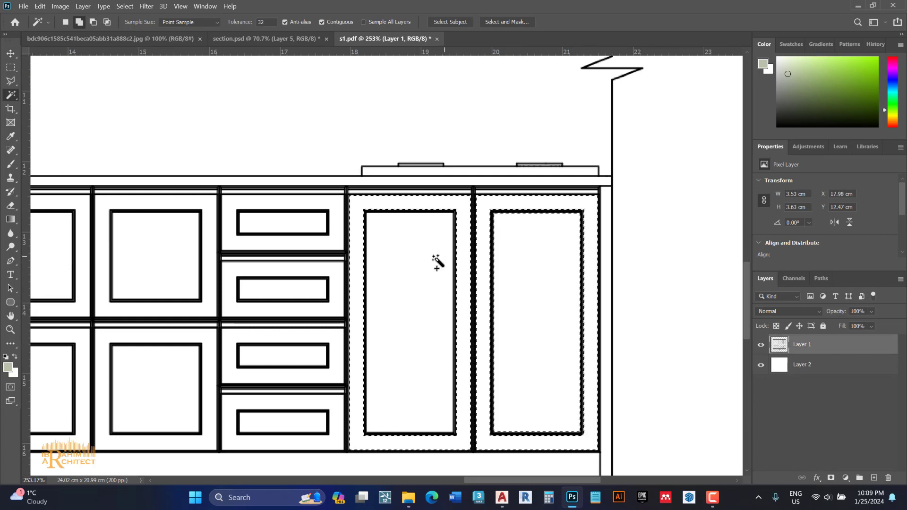
{"action": "left_click", "coordinate": [332, 217]}
{"action": "left_click", "coordinate": [325, 271]}
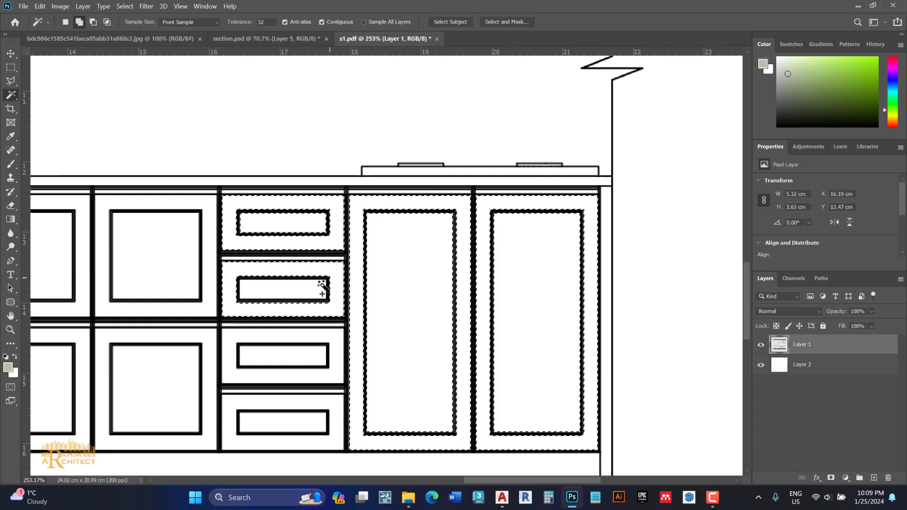
{"action": "left_click", "coordinate": [311, 332]}
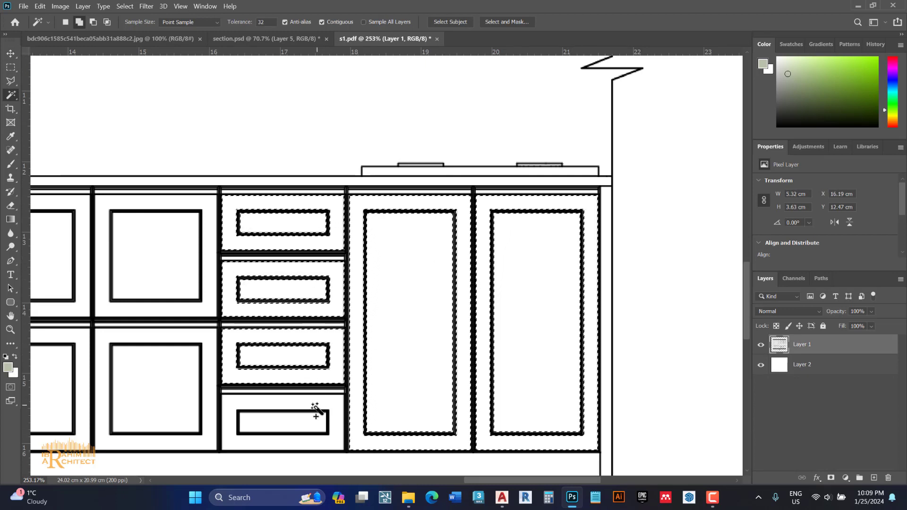
{"action": "left_click", "coordinate": [282, 433]}
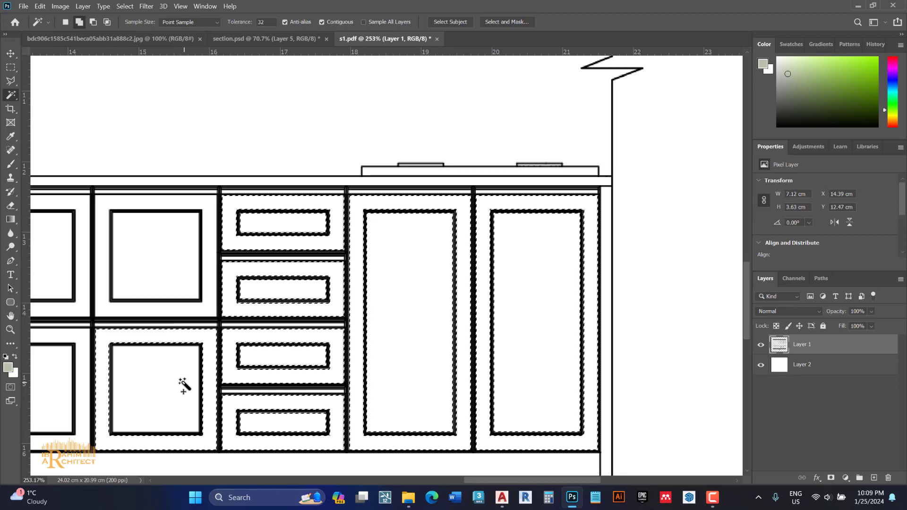
{"action": "left_click", "coordinate": [182, 381]}
{"action": "left_click", "coordinate": [204, 297]}
Step: Add the square and tall door fronts further left to the selection
{"action": "left_click_drag", "start_coordinate": [313, 315], "coordinate": [625, 287]}
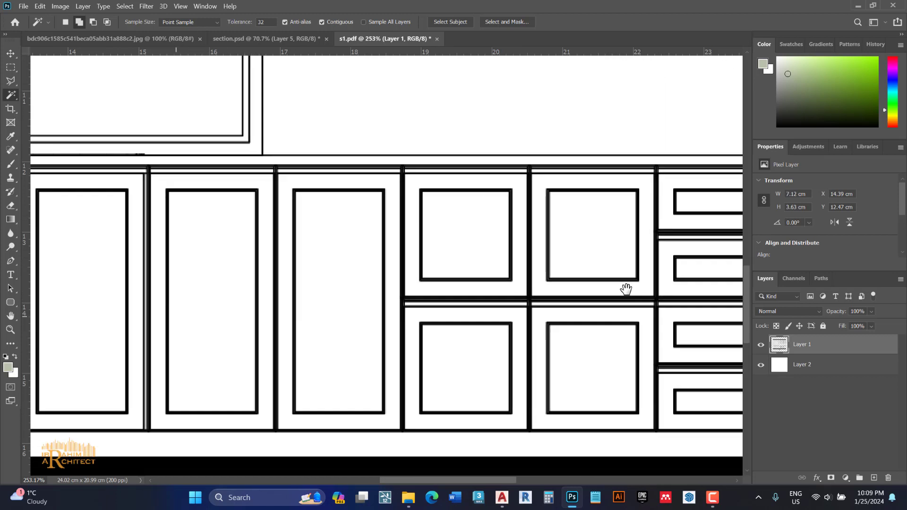
{"action": "left_click", "coordinate": [521, 174]}
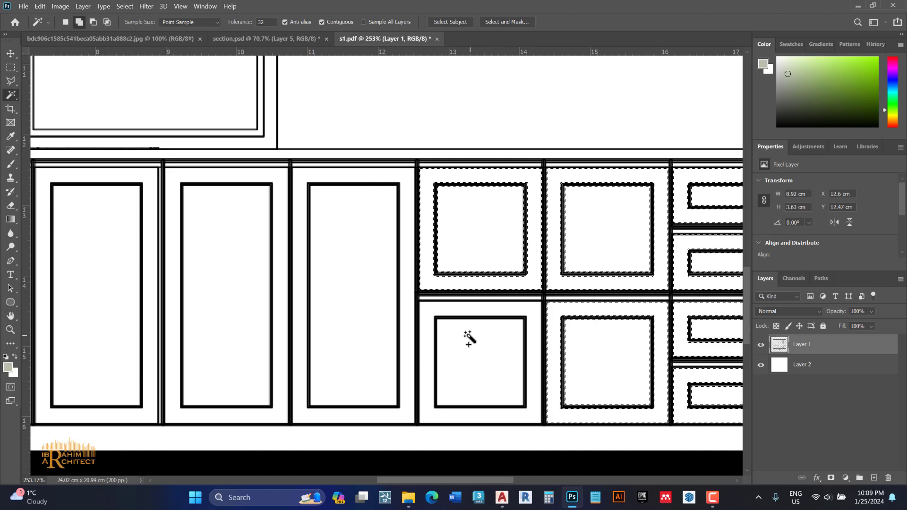
{"action": "left_click", "coordinate": [446, 309]}
{"action": "left_click", "coordinate": [334, 300]}
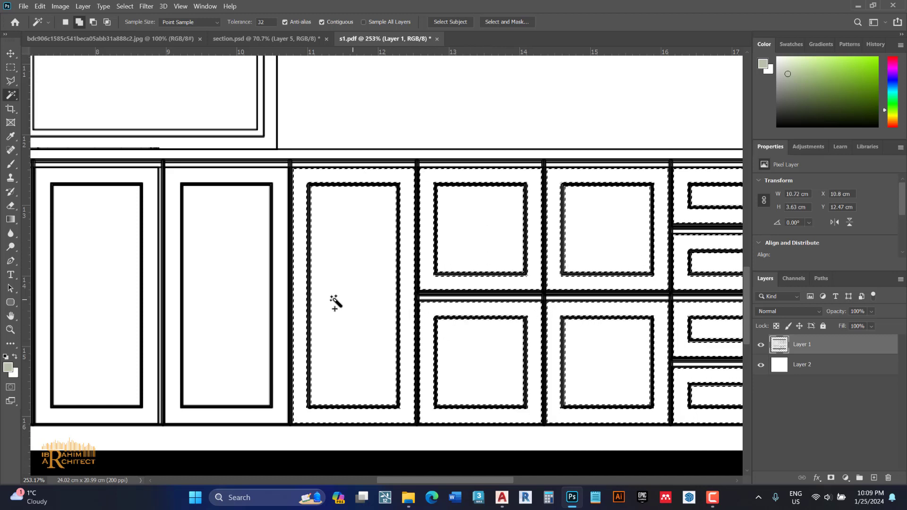
{"action": "left_click", "coordinate": [251, 277]}
{"action": "left_click_drag", "start_coordinate": [231, 283], "coordinate": [517, 279]}
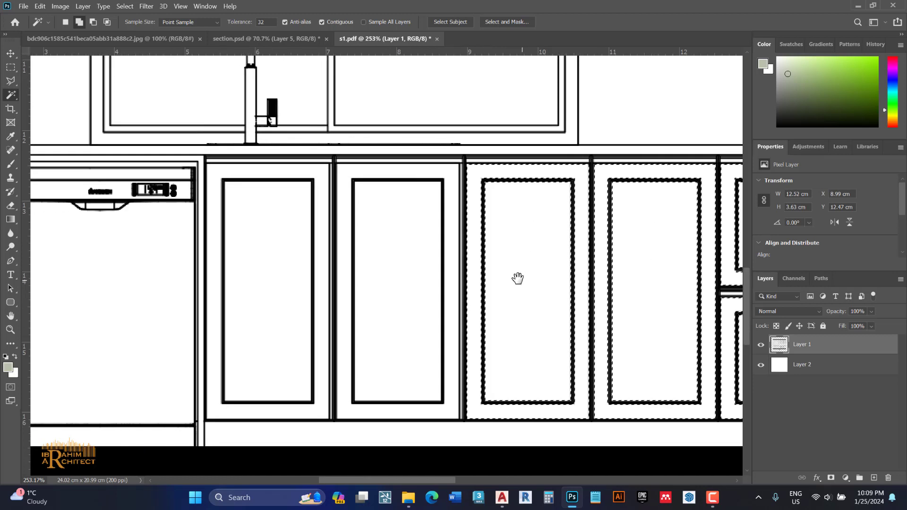
{"action": "left_click", "coordinate": [404, 247]}
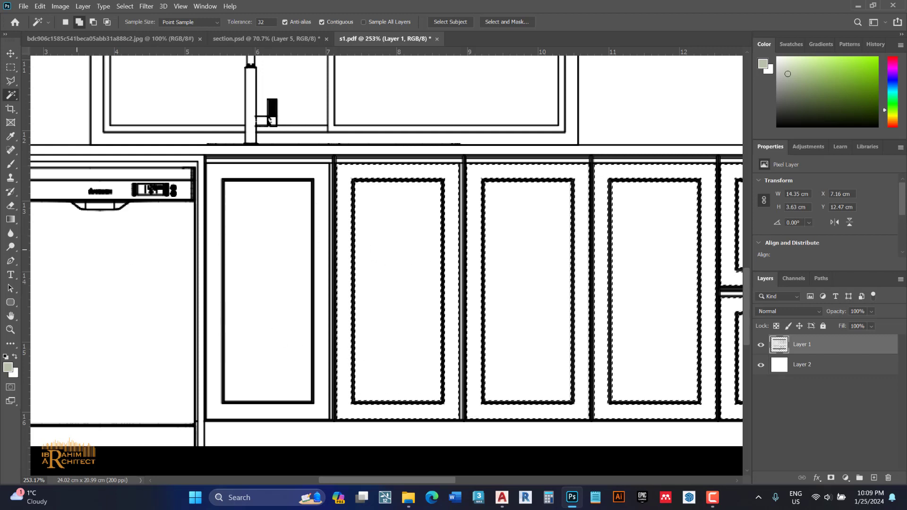
Step: Add the cabinet front beside the dishwasher with a rectangular marquee
{"action": "left_click", "coordinate": [11, 67]}
{"action": "left_click_drag", "start_coordinate": [330, 163], "coordinate": [203, 421]}
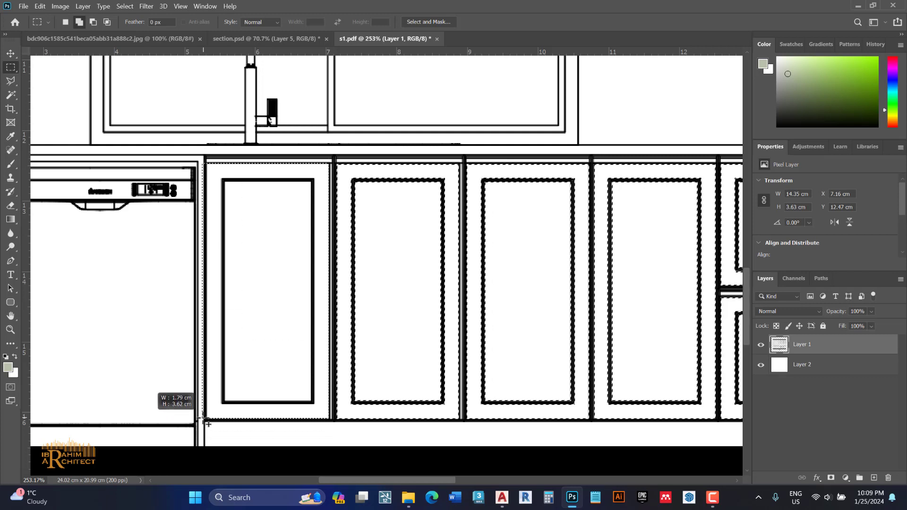
{"action": "left_click_drag", "start_coordinate": [203, 421], "coordinate": [204, 419]}
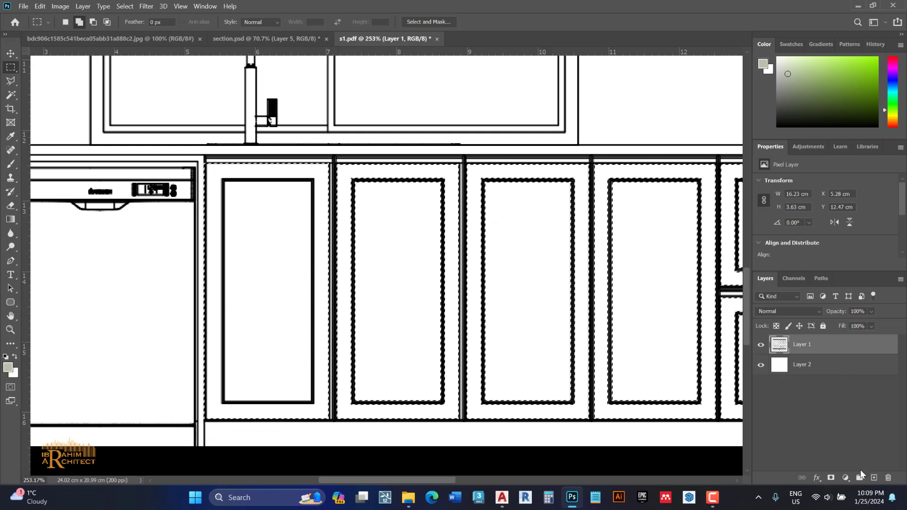
Step: Fill the selected cabinet panels sage green on a new Layer 3 and deselect
{"action": "left_click", "coordinate": [874, 478]}
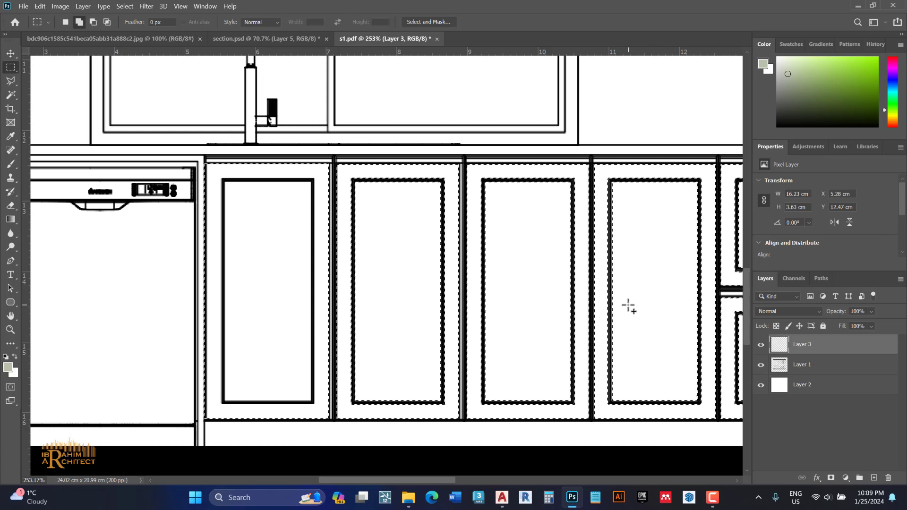
{"action": "key", "text": "alt+BackSpace"}
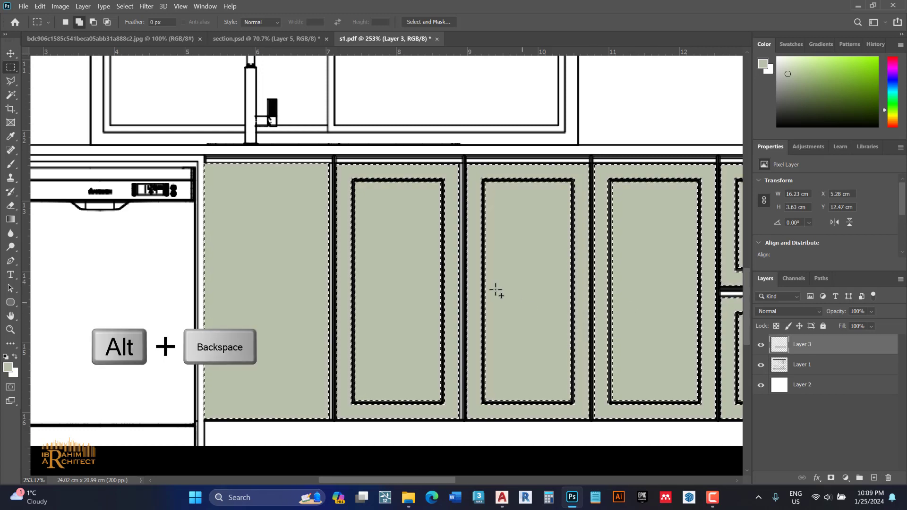
{"action": "key", "text": "ctrl+d"}
Step: Move the Layer 1 line drawing above the green fill layer
{"action": "key", "text": "v"}
{"action": "scroll", "coordinate": [367, 283], "scroll_direction": "down", "scroll_amount": 3}
{"action": "scroll", "coordinate": [368, 293], "scroll_direction": "down", "scroll_amount": 2}
{"action": "scroll", "coordinate": [368, 312], "scroll_direction": "down", "scroll_amount": 2}
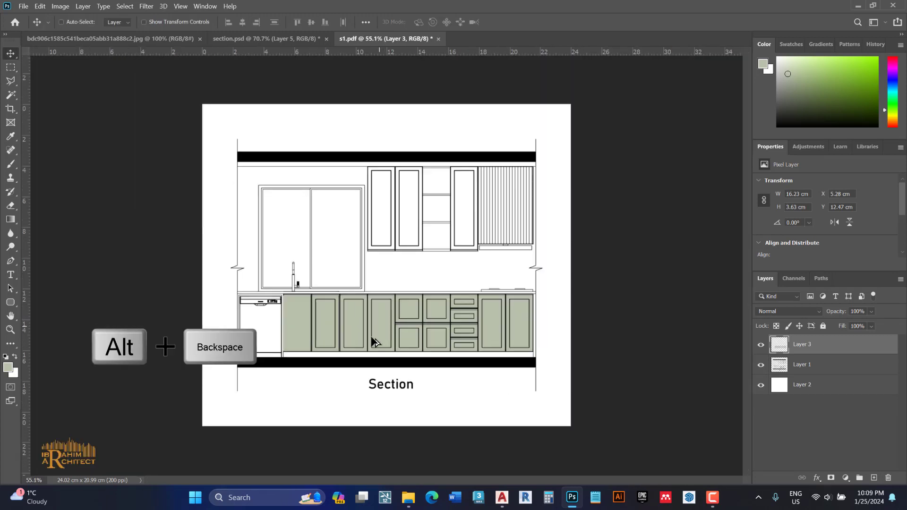
{"action": "scroll", "coordinate": [421, 364], "scroll_direction": "up", "scroll_amount": 2}
{"action": "scroll", "coordinate": [477, 344], "scroll_direction": "up", "scroll_amount": 1}
{"action": "scroll", "coordinate": [522, 281], "scroll_direction": "up", "scroll_amount": 1}
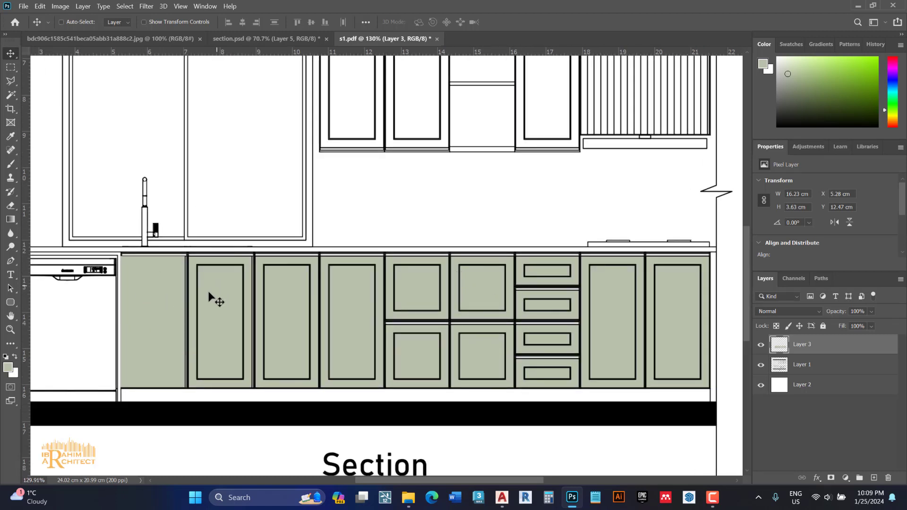
{"action": "left_click_drag", "start_coordinate": [809, 365], "coordinate": [806, 348]}
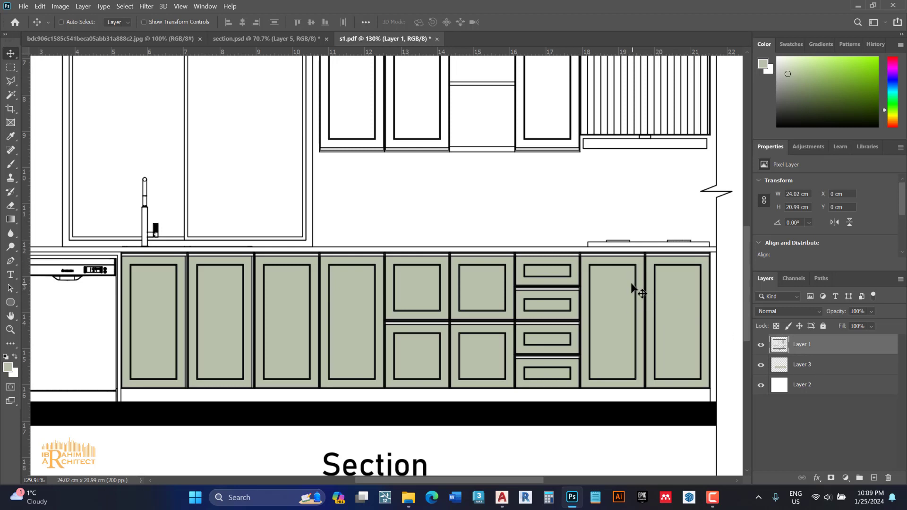
Step: Give Layer 3 a Bevel & Emboss with 220% depth, 3 px size, 45° angle and altitude
{"action": "double_click", "coordinate": [820, 371]}
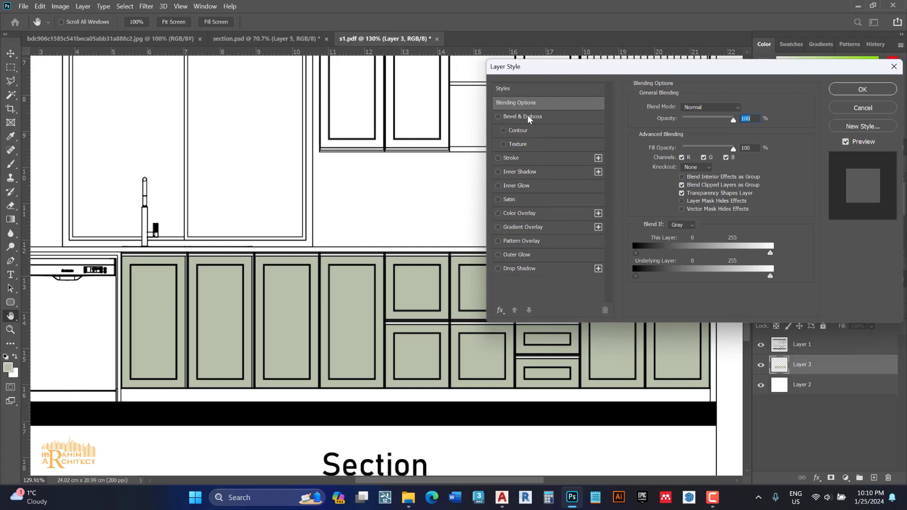
{"action": "left_click", "coordinate": [527, 116]}
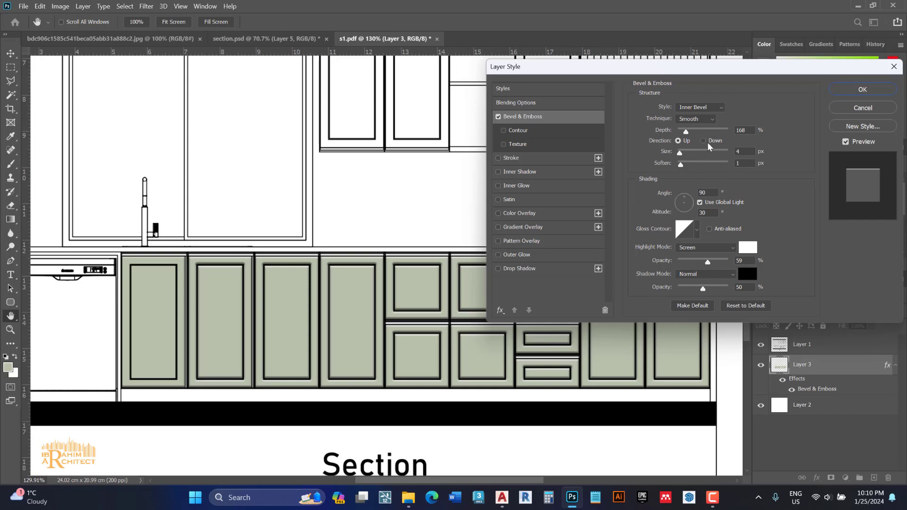
{"action": "mouse_move", "coordinate": [686, 132]}
{"action": "left_mouse_down"}
{"action": "mouse_move", "coordinate": [713, 132]}
{"action": "mouse_move", "coordinate": [690, 142]}
{"action": "left_mouse_up"}
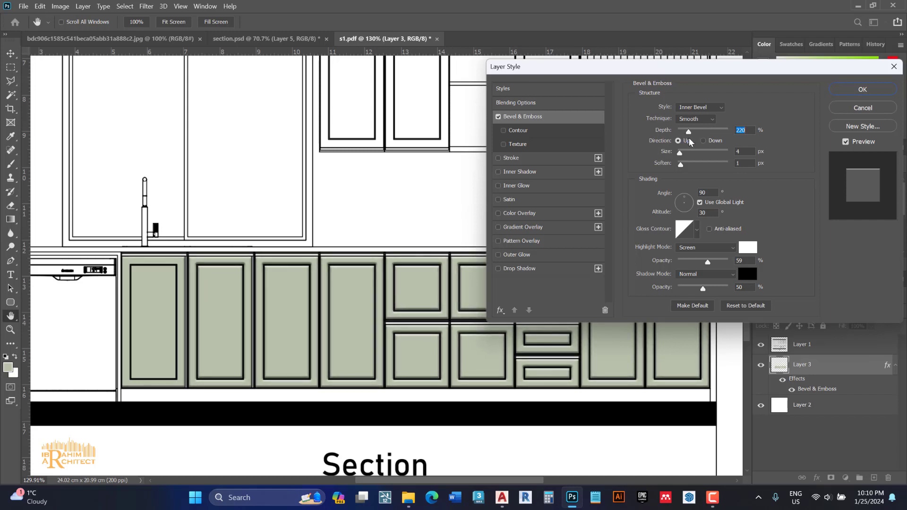
{"action": "mouse_move", "coordinate": [680, 153]}
{"action": "left_mouse_down"}
{"action": "mouse_move", "coordinate": [701, 154]}
{"action": "mouse_move", "coordinate": [679, 155]}
{"action": "mouse_move", "coordinate": [712, 171]}
{"action": "mouse_move", "coordinate": [675, 172]}
{"action": "mouse_move", "coordinate": [679, 155]}
{"action": "left_mouse_up"}
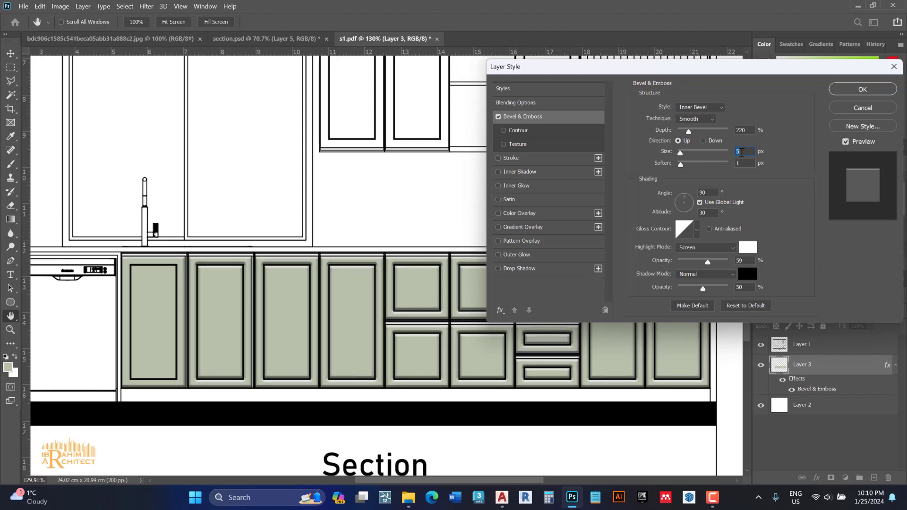
{"action": "key", "text": "Down"}
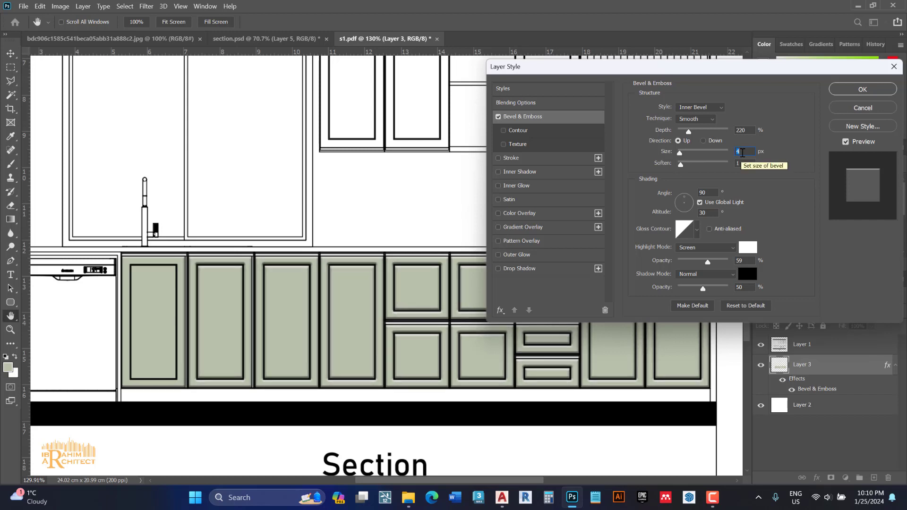
{"action": "key", "text": "Down"}
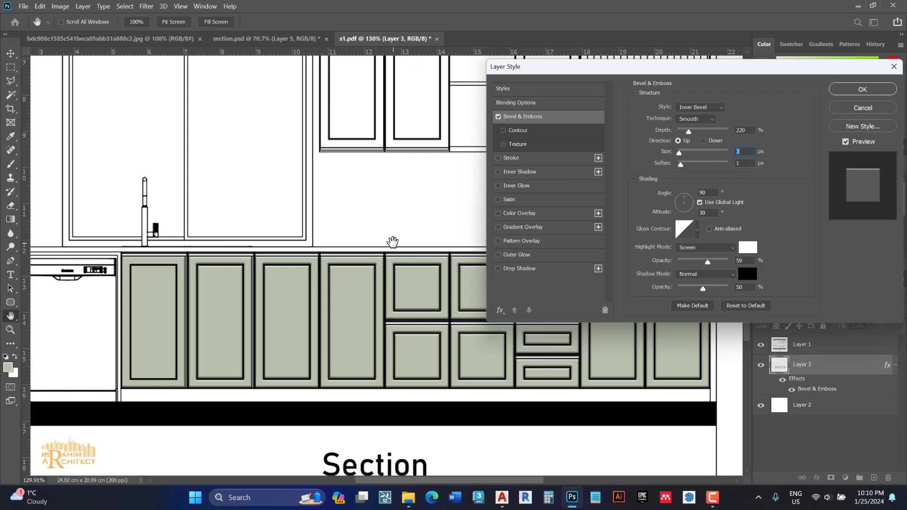
{"action": "left_click_drag", "start_coordinate": [686, 207], "coordinate": [690, 203]}
{"action": "left_click_drag", "start_coordinate": [691, 203], "coordinate": [689, 205]}
{"action": "left_click", "coordinate": [707, 193]}
{"action": "type", "text": "45"}
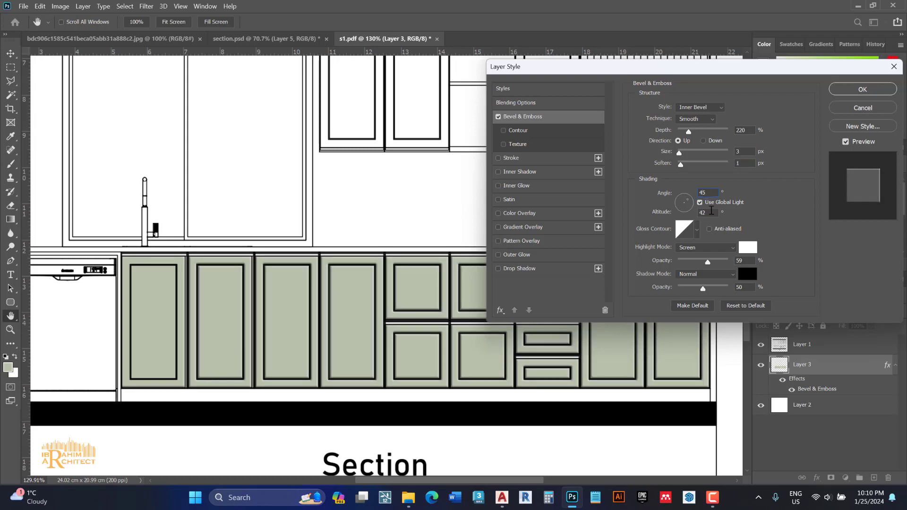
{"action": "left_click", "coordinate": [711, 211]}
{"action": "type", "text": "5445"}
Step: Keep the black bevel shadow colour and apply the Bevel & Emboss style
{"action": "left_click", "coordinate": [747, 277]}
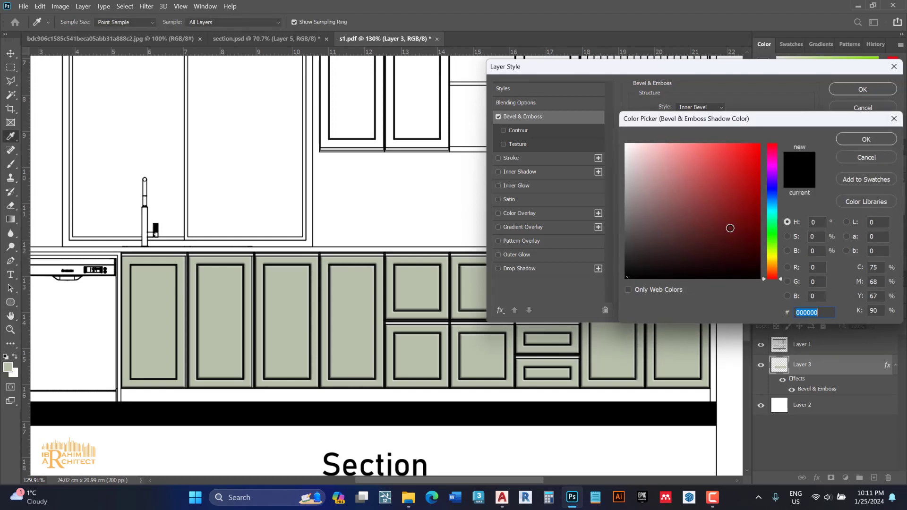
{"action": "left_click", "coordinate": [740, 175]}
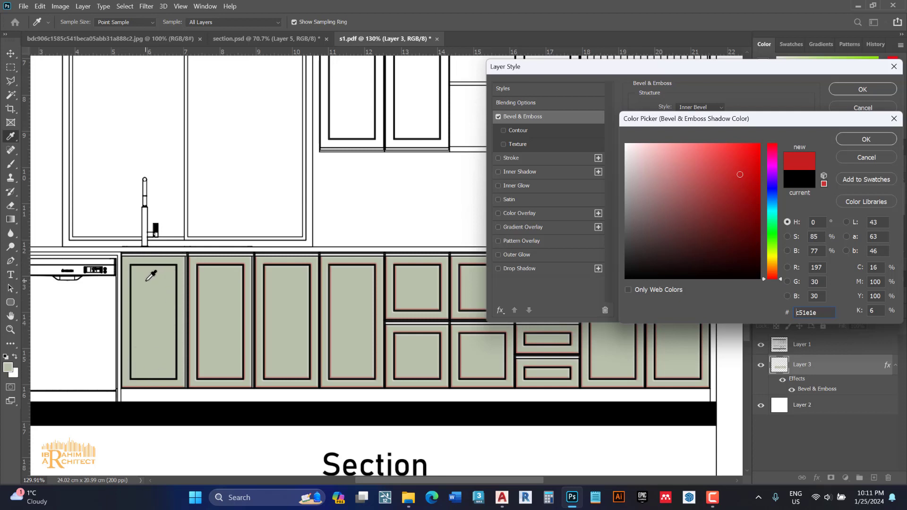
{"action": "left_click", "coordinate": [846, 161]}
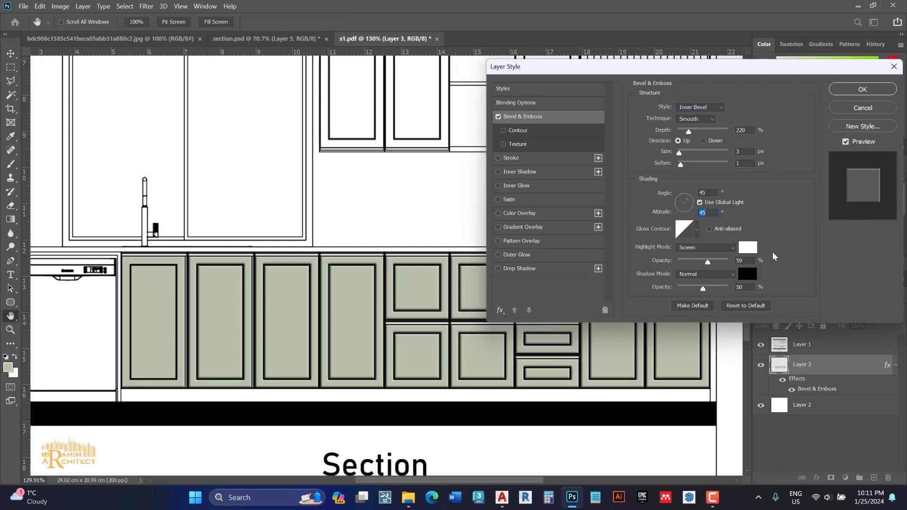
{"action": "left_click_drag", "start_coordinate": [745, 71], "coordinate": [703, 88]}
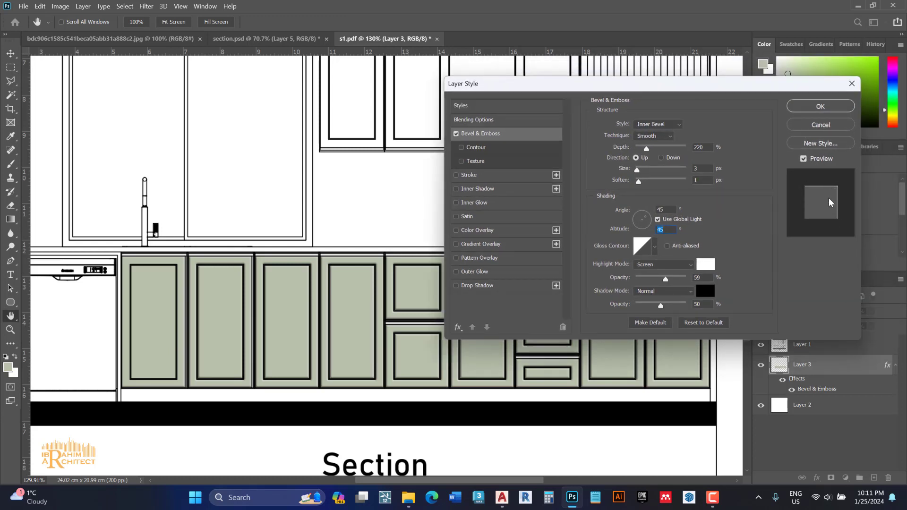
{"action": "left_click", "coordinate": [811, 110]}
Step: Magic Wand-select the leftmost base door and delete its green fill
{"action": "key", "text": "w"}
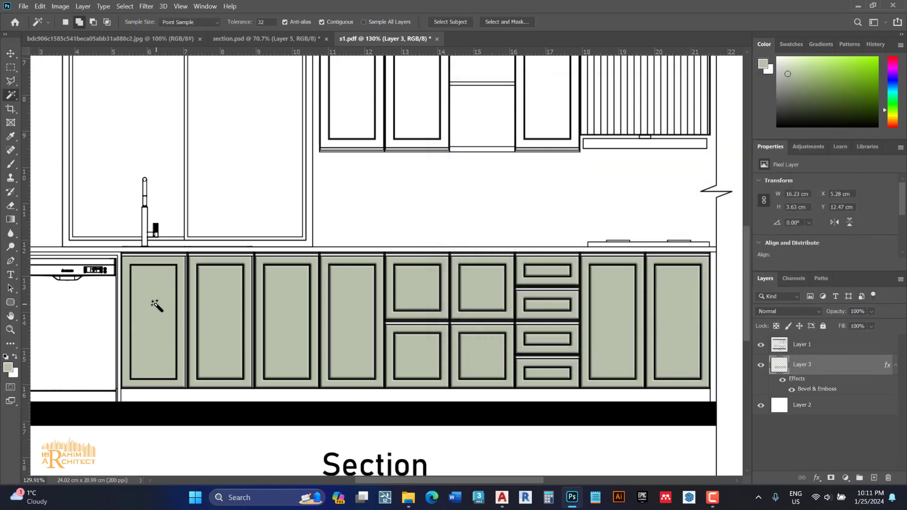
{"action": "left_click", "coordinate": [159, 319]}
{"action": "key", "text": "Delete"}
Step: Reselect the leftmost door from Layer 1 and refill it sage green on Layer 3
{"action": "key", "text": "ctrl+d"}
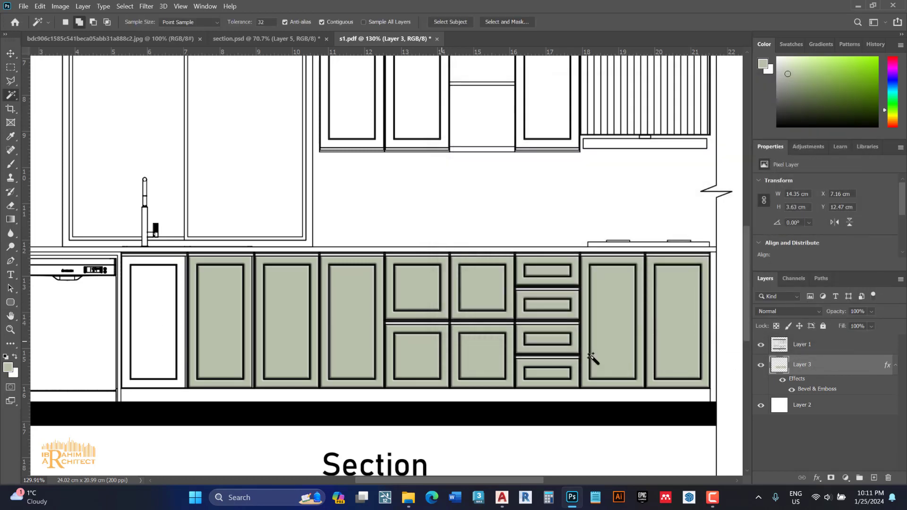
{"action": "left_click", "coordinate": [805, 349]}
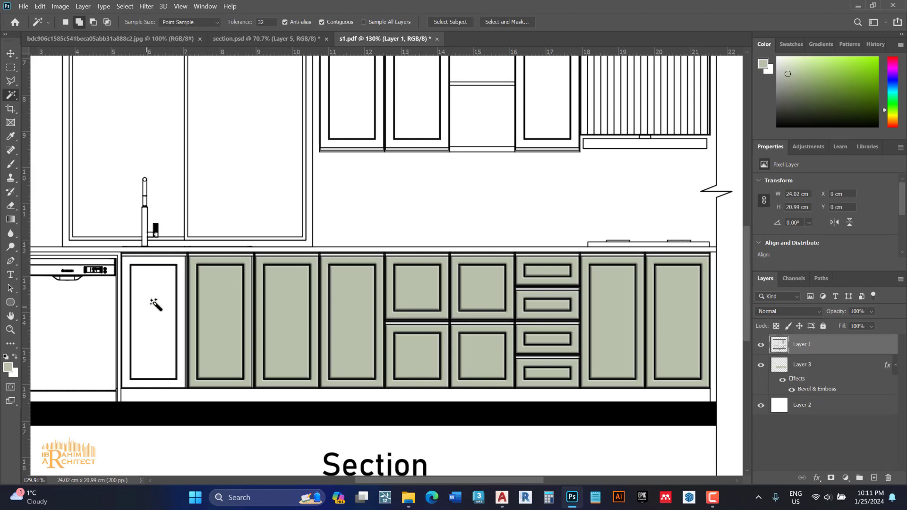
{"action": "left_click", "coordinate": [161, 296]}
{"action": "left_click", "coordinate": [179, 266]}
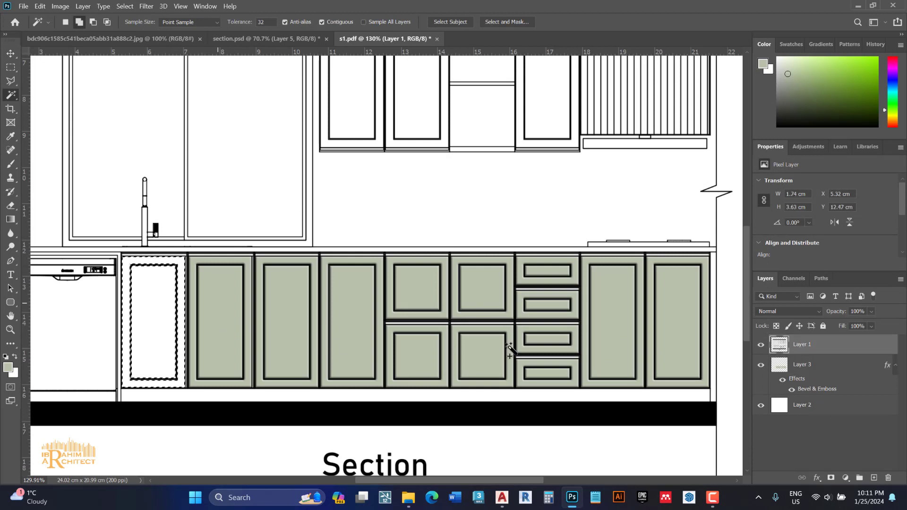
{"action": "left_click", "coordinate": [813, 368]}
{"action": "key", "text": "alt+BackSpace"}
{"action": "key", "text": "ctrl+d"}
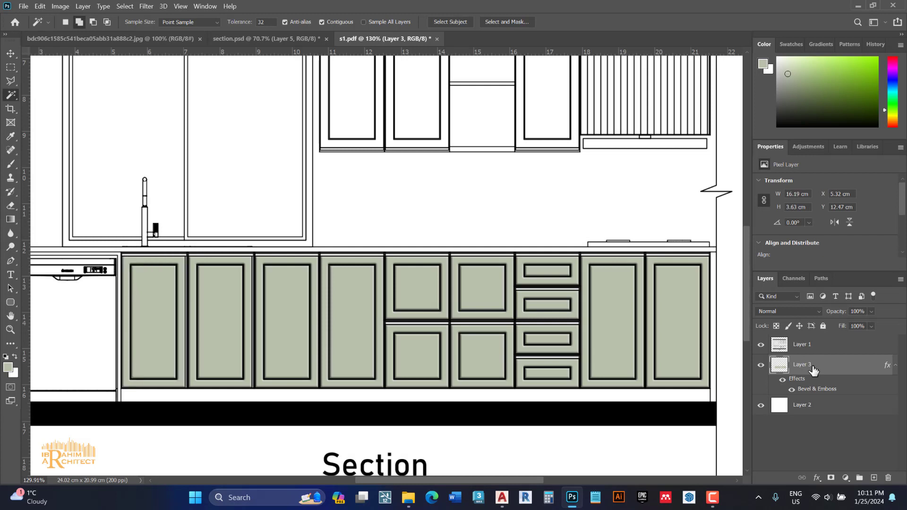
{"action": "scroll", "coordinate": [499, 333], "scroll_direction": "down", "scroll_amount": 2}
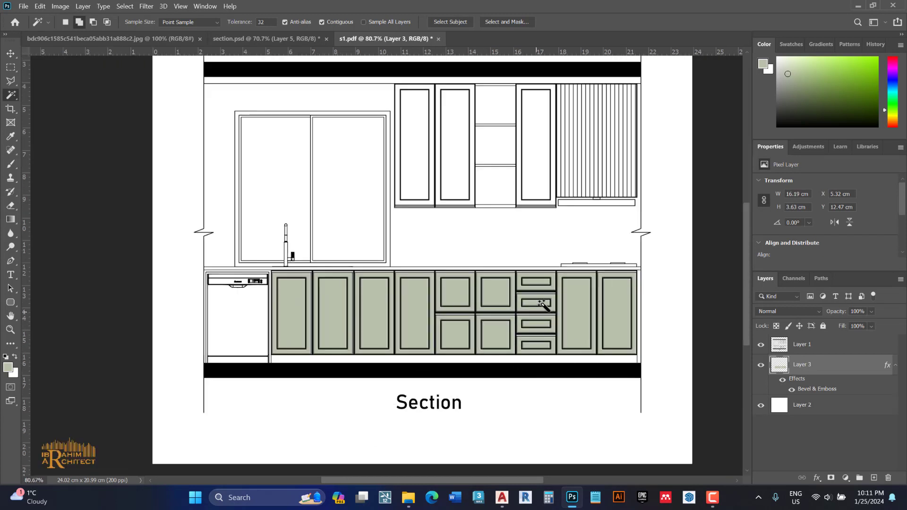
{"action": "scroll", "coordinate": [532, 108], "scroll_direction": "up", "scroll_amount": 1}
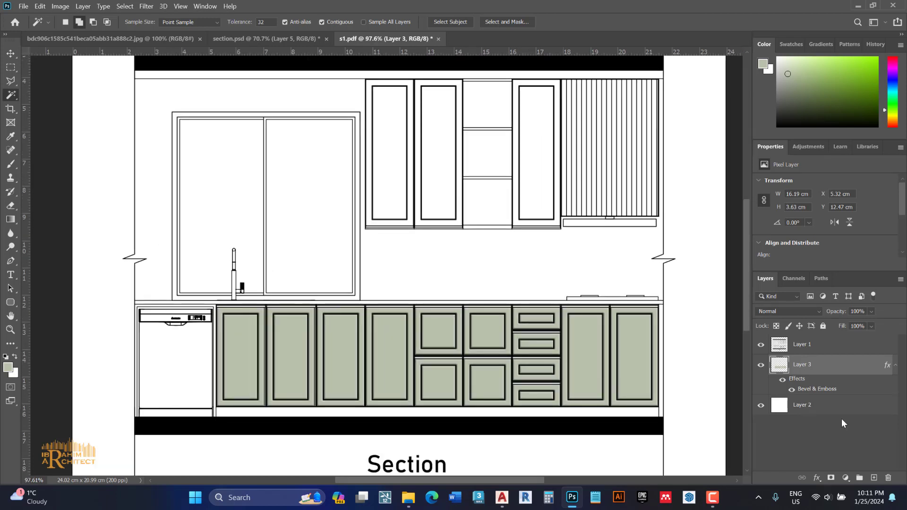
Step: Magic Wand-select all the slats of the upper slatted panel on Layer 1
{"action": "left_click", "coordinate": [802, 348]}
{"action": "scroll", "coordinate": [495, 83], "scroll_direction": "up", "scroll_amount": 3}
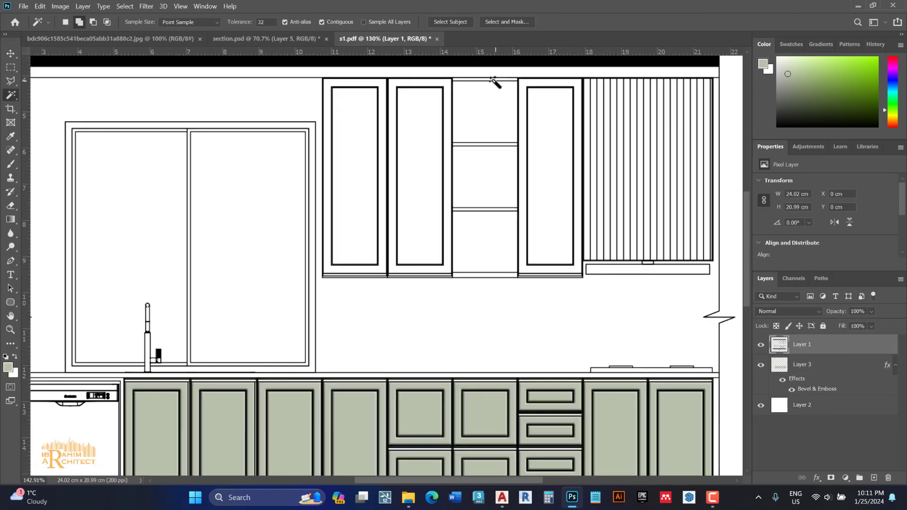
{"action": "left_click_drag", "start_coordinate": [609, 115], "coordinate": [425, 127]}
{"action": "scroll", "coordinate": [543, 66], "scroll_direction": "up", "scroll_amount": 2}
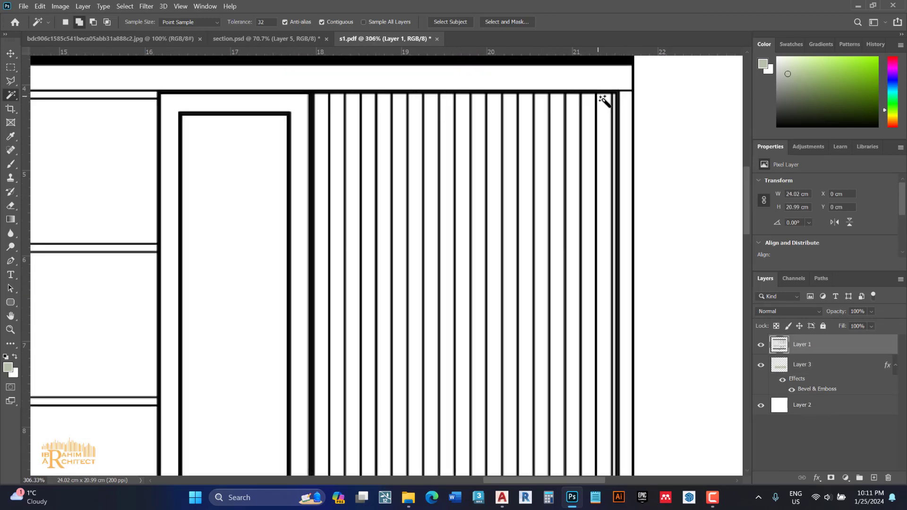
{"action": "left_click", "coordinate": [604, 102]}
{"action": "left_click", "coordinate": [575, 112], "text": "shift"}
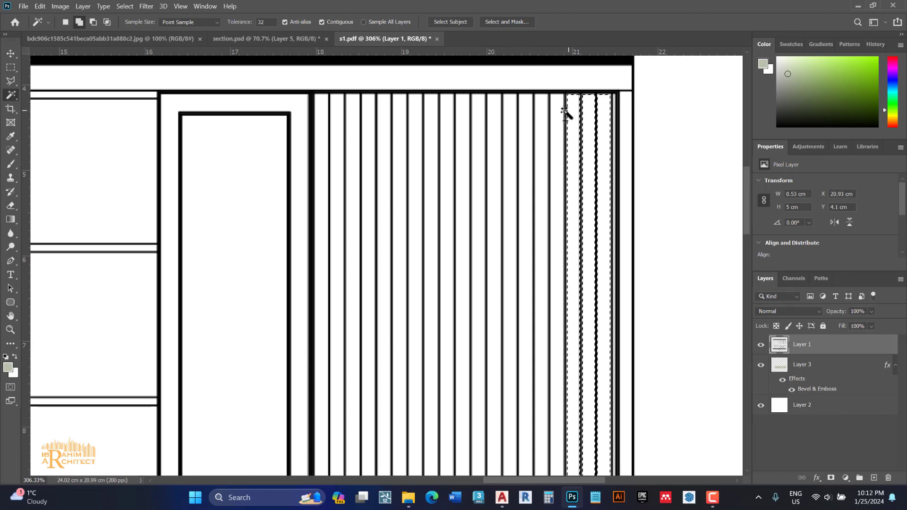
{"action": "left_click", "coordinate": [559, 117], "text": "shift"}
{"action": "left_click", "coordinate": [522, 118], "text": "shift"}
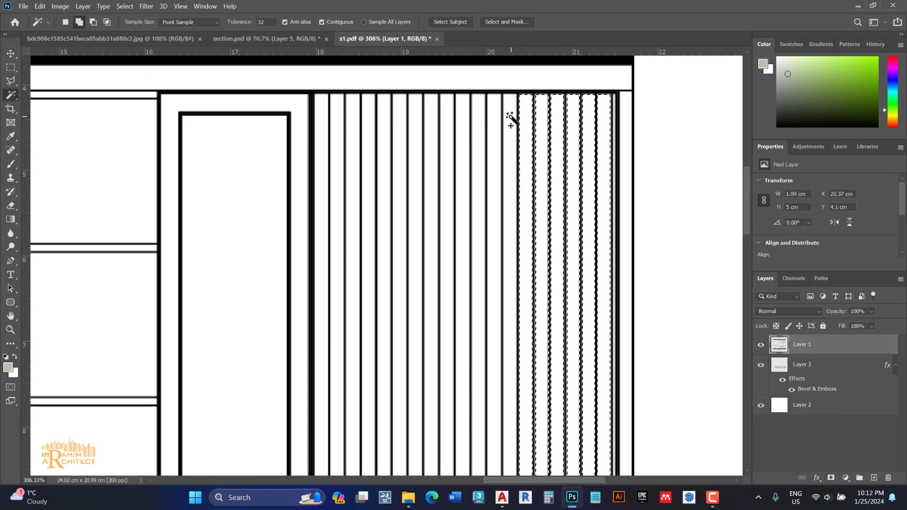
{"action": "left_click", "coordinate": [510, 118], "text": "shift"}
{"action": "left_click", "coordinate": [477, 120], "text": "shift"}
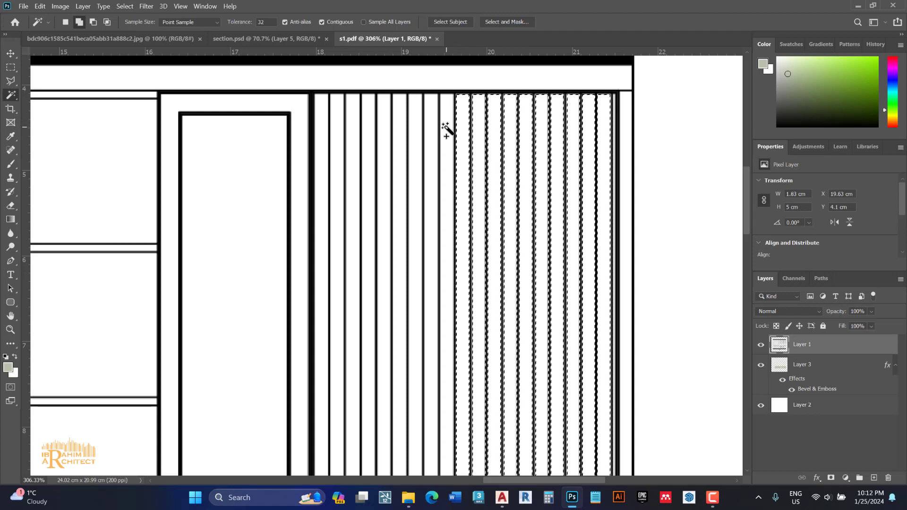
{"action": "left_click", "coordinate": [445, 128], "text": "shift"}
{"action": "left_click", "coordinate": [416, 138], "text": "shift"}
{"action": "left_click", "coordinate": [385, 149], "text": "shift"}
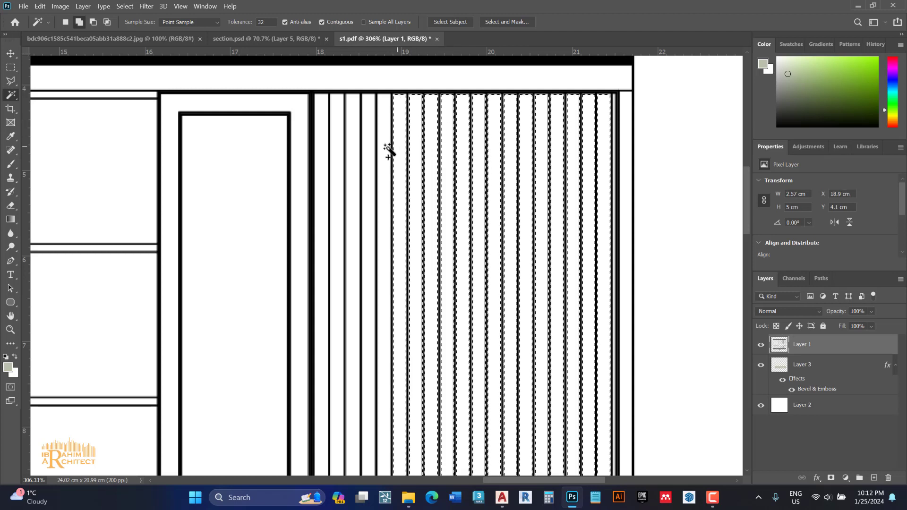
{"action": "left_click", "coordinate": [371, 154], "text": "shift"}
{"action": "left_click", "coordinate": [338, 162], "text": "shift"}
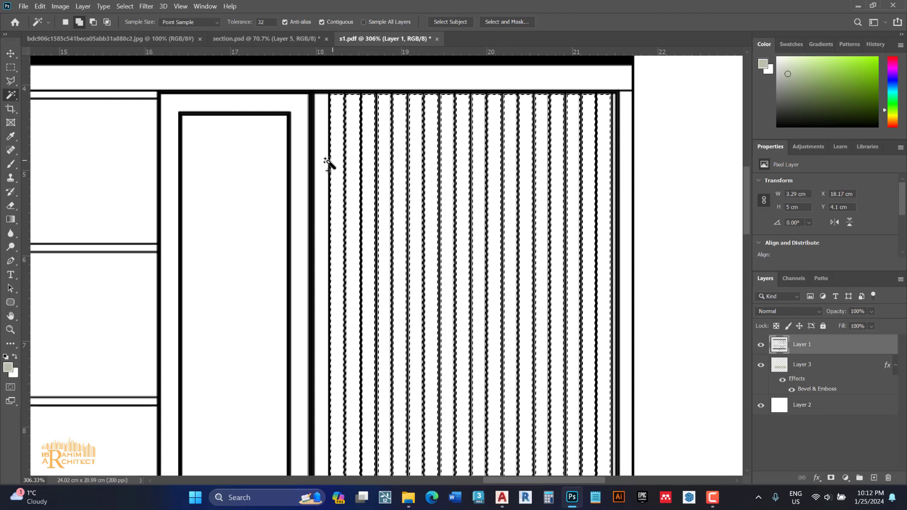
Step: Add the upper cabinet door panels to the slat selection
{"action": "left_click", "coordinate": [306, 150], "text": "shift"}
{"action": "left_click", "coordinate": [249, 180], "text": "shift"}
{"action": "left_click_drag", "start_coordinate": [249, 180], "coordinate": [708, 152]}
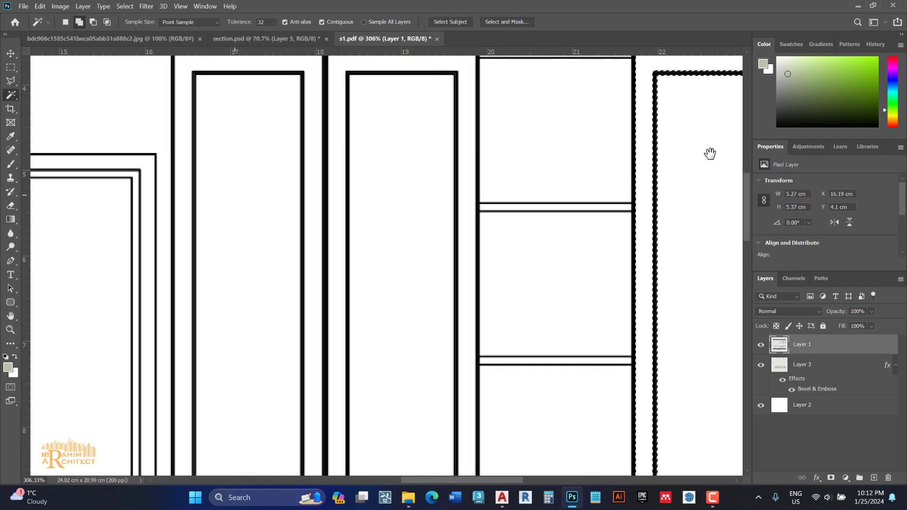
{"action": "scroll", "coordinate": [534, 178], "scroll_direction": "down", "scroll_amount": 3}
{"action": "left_click", "coordinate": [492, 152], "text": "shift"}
{"action": "left_click", "coordinate": [470, 158], "text": "shift"}
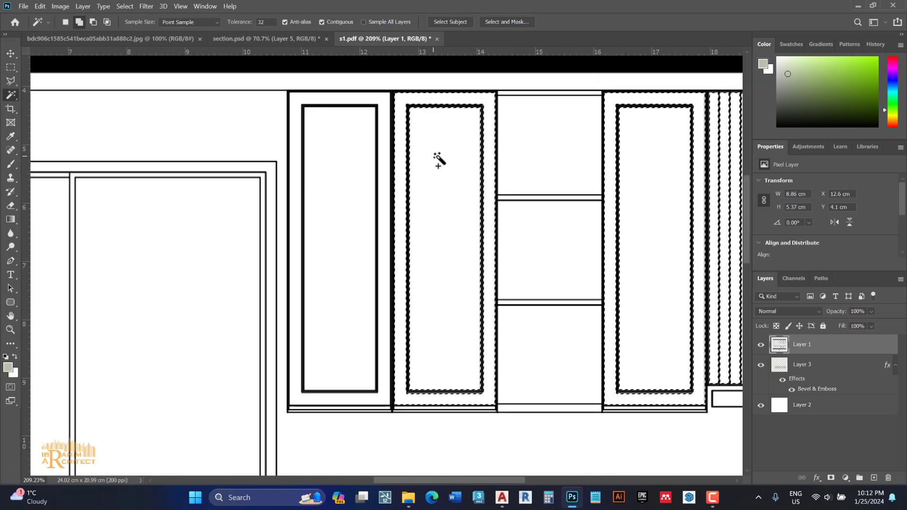
{"action": "left_click", "coordinate": [349, 142], "text": "shift"}
{"action": "scroll", "coordinate": [361, 158], "scroll_direction": "down", "scroll_amount": 8}
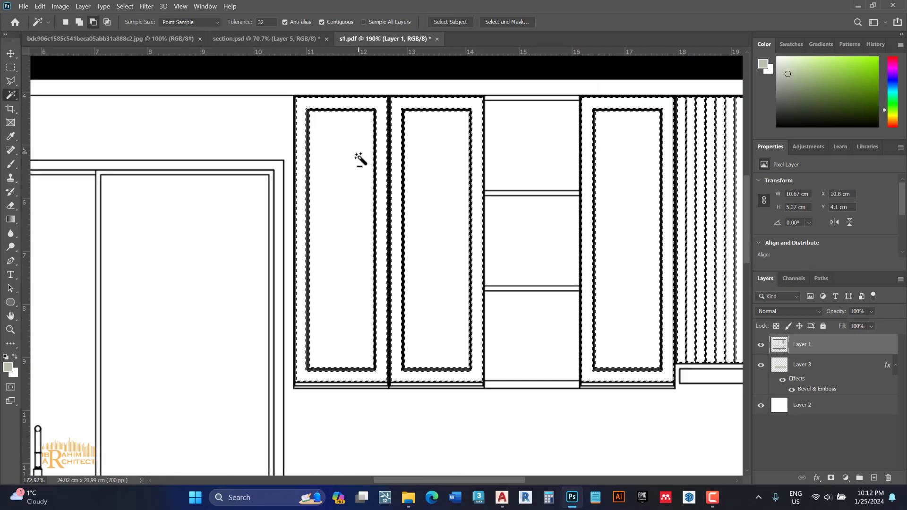
{"action": "scroll", "coordinate": [468, 245], "scroll_direction": "up", "scroll_amount": 3}
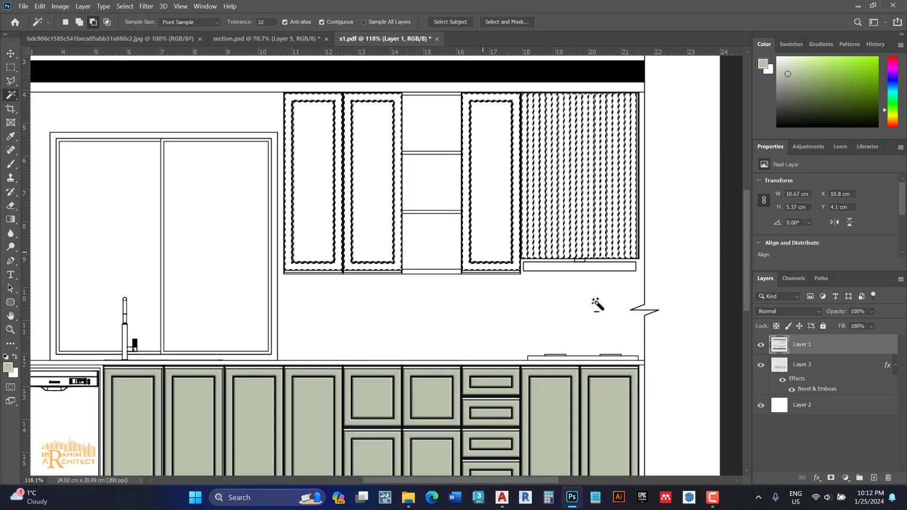
Step: Fill the selection sage green on a new Layer 4 and deselect
{"action": "left_click", "coordinate": [874, 477]}
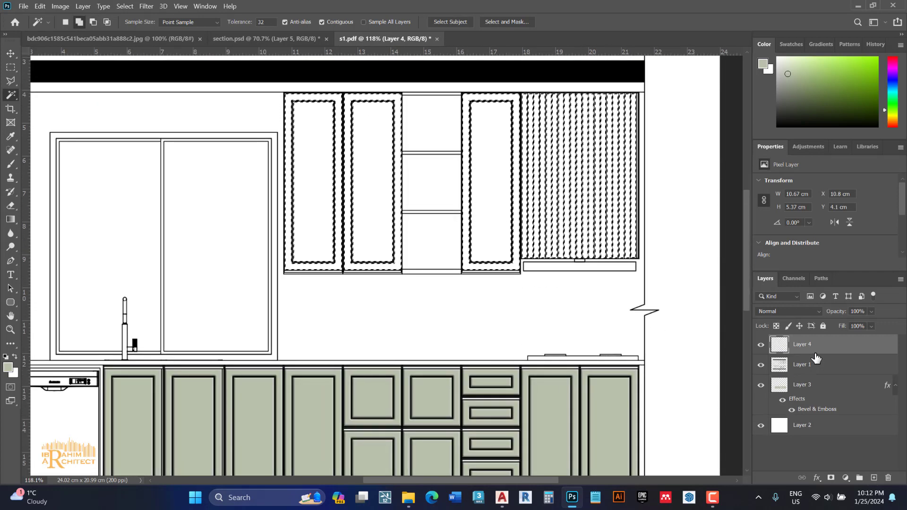
{"action": "key", "text": "alt+BackSpace"}
{"action": "key", "text": "ctrl+d"}
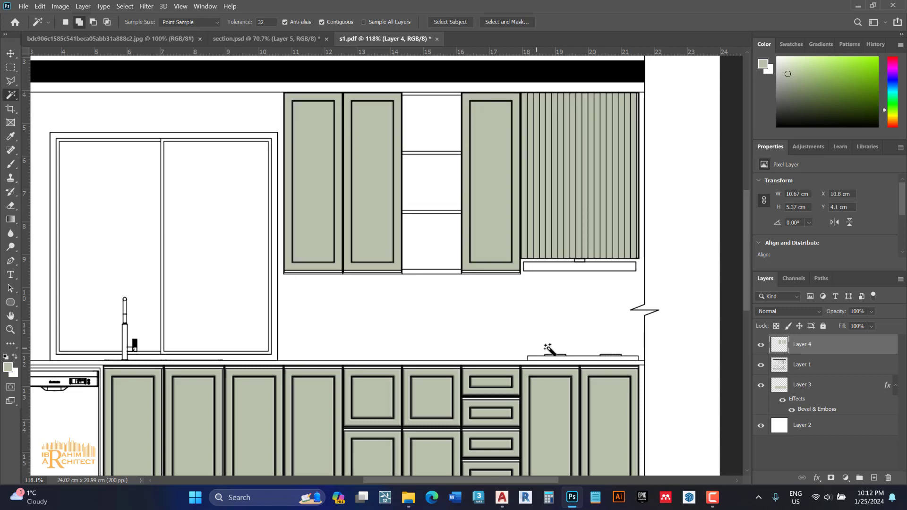
Step: Give Layer 4 a light grey Color Overlay plus a Bevel & Emboss effect
{"action": "double_click", "coordinate": [832, 346]}
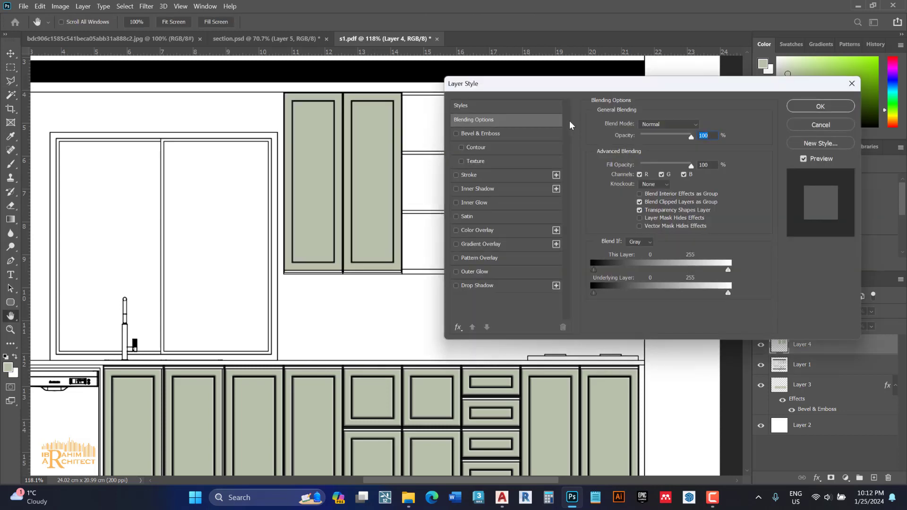
{"action": "left_click_drag", "start_coordinate": [550, 90], "coordinate": [605, 94]}
{"action": "left_click", "coordinate": [551, 234]}
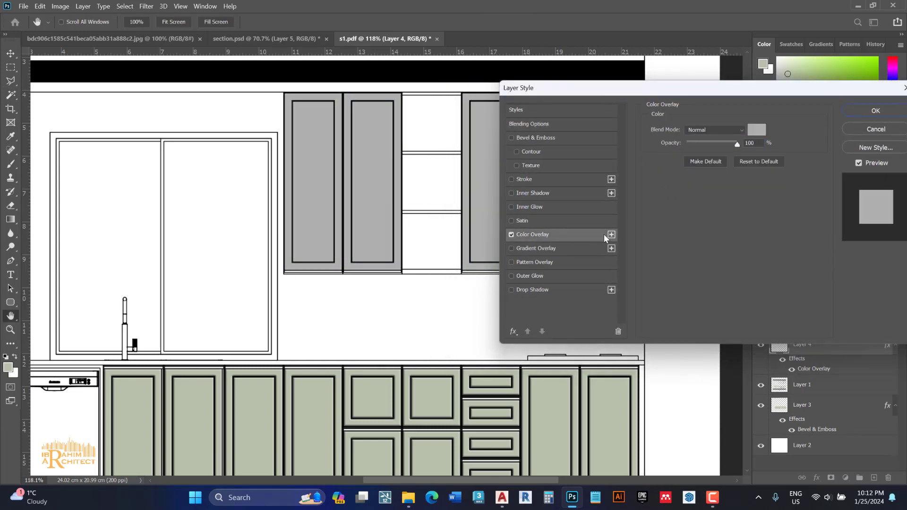
{"action": "left_click", "coordinate": [757, 130]}
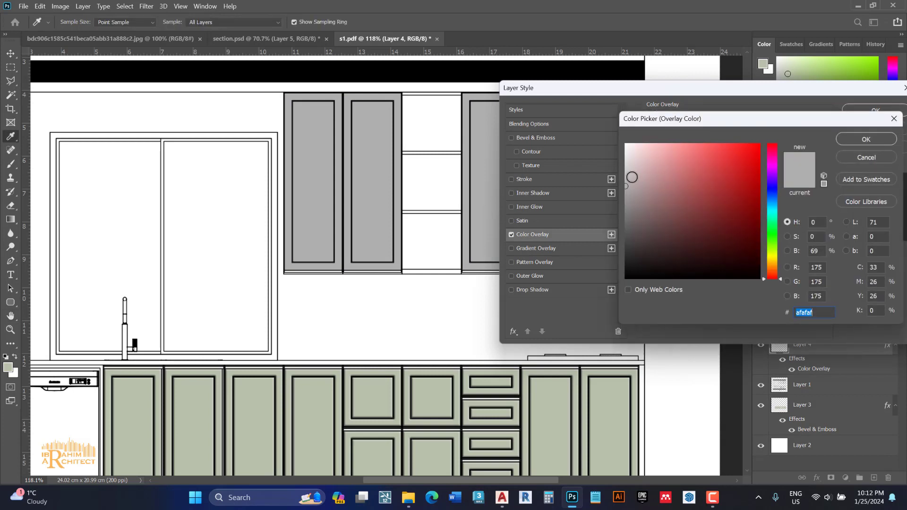
{"action": "left_click_drag", "start_coordinate": [637, 169], "coordinate": [610, 167]}
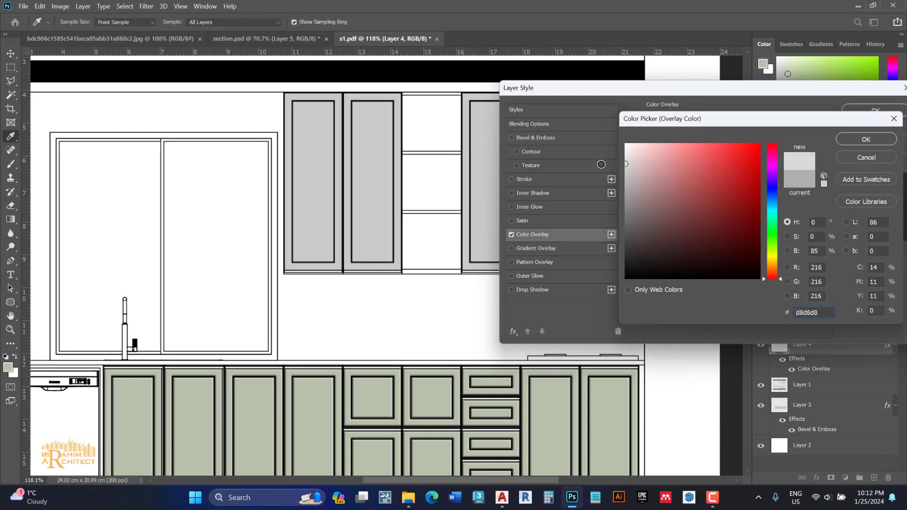
{"action": "left_click", "coordinate": [869, 139]}
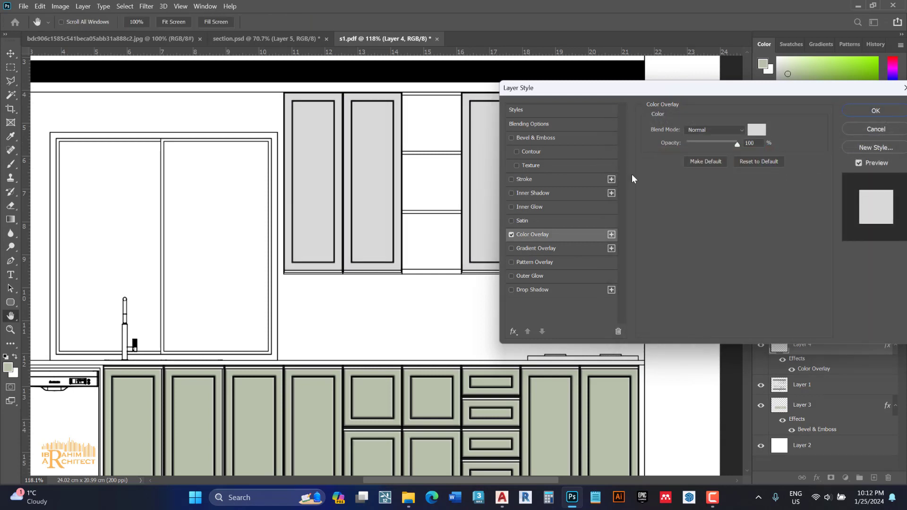
{"action": "left_click", "coordinate": [552, 138]}
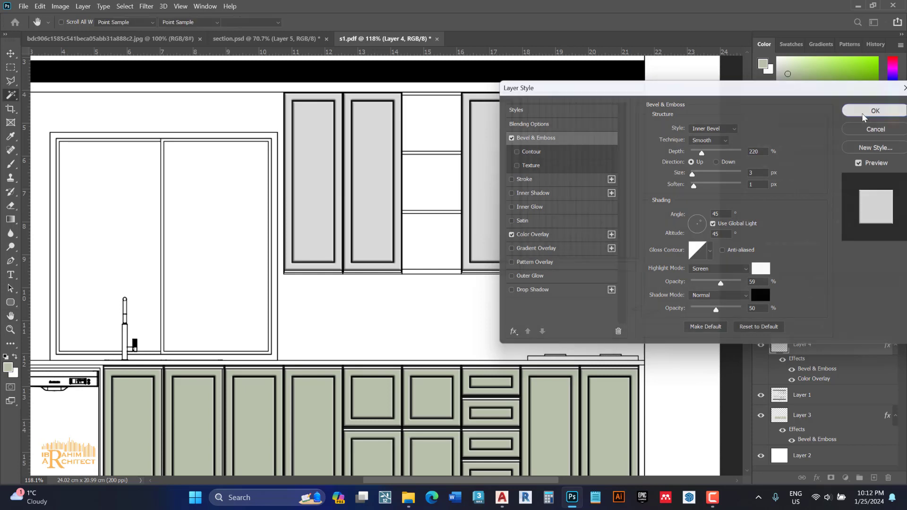
{"action": "left_click", "coordinate": [875, 111]}
{"action": "key", "text": "w"}
{"action": "scroll", "coordinate": [430, 156], "scroll_direction": "up", "scroll_amount": 3}
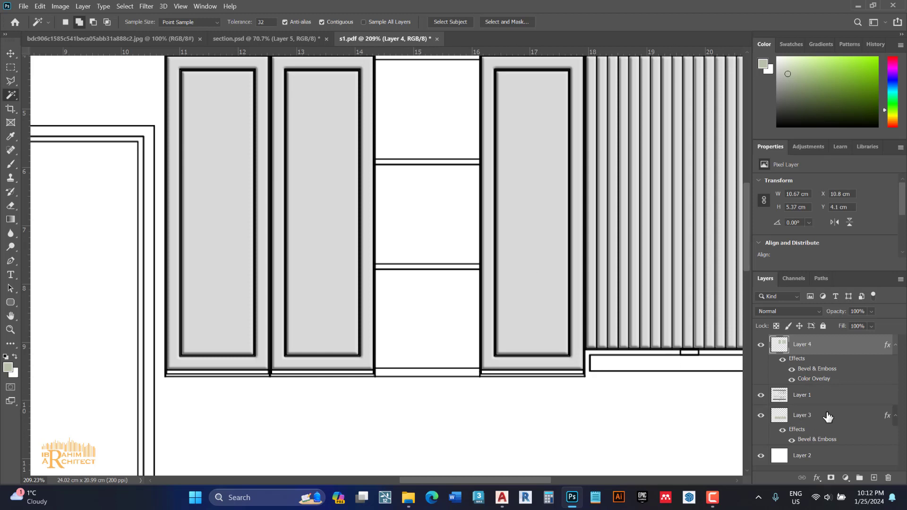
Step: Magic-wand the four open-shelf strips on Layer 1 into one selection
{"action": "left_click", "coordinate": [804, 399]}
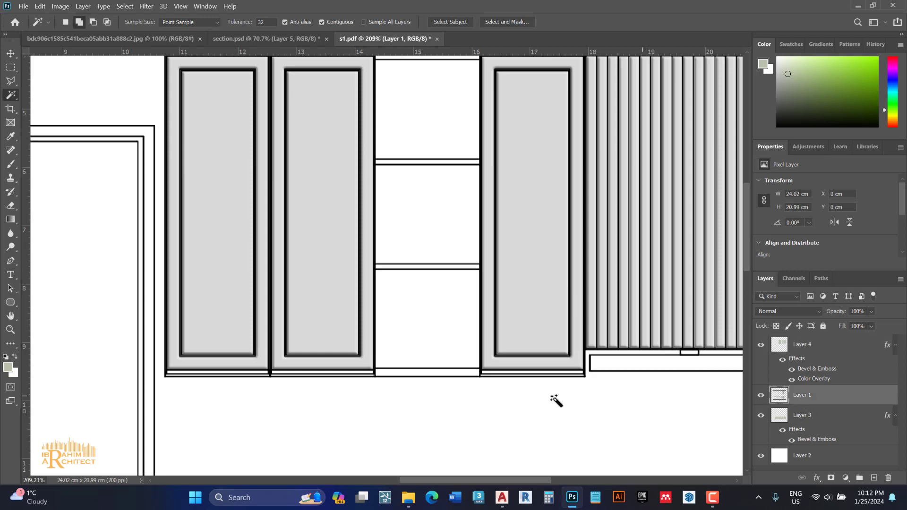
{"action": "left_click", "coordinate": [447, 372]}
{"action": "left_click", "coordinate": [440, 266], "text": "shift"}
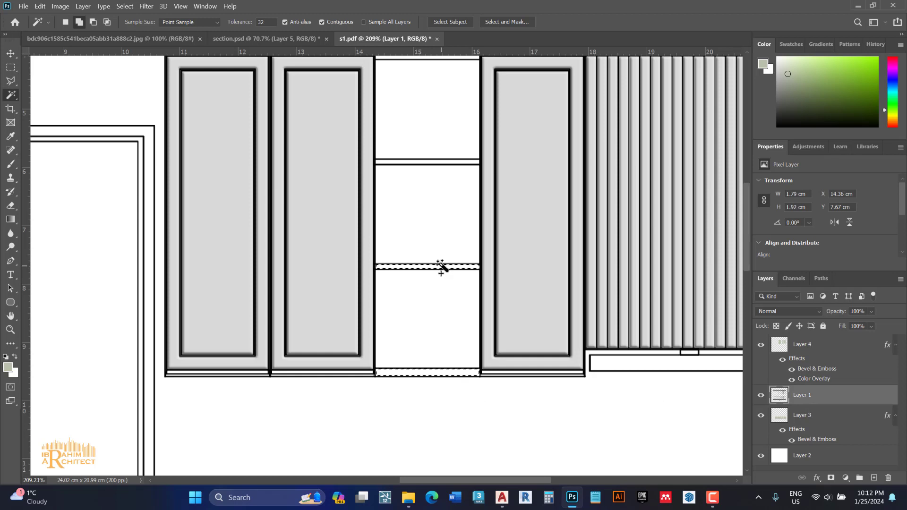
{"action": "left_click", "coordinate": [444, 162], "text": "shift"}
{"action": "scroll", "coordinate": [447, 189], "scroll_direction": "up", "scroll_amount": 3}
{"action": "scroll", "coordinate": [447, 169], "scroll_direction": "up", "scroll_amount": 1}
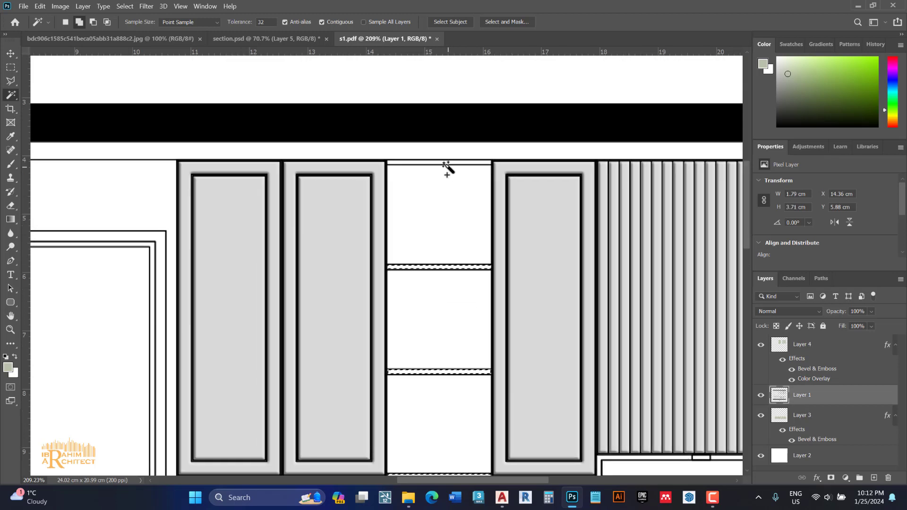
{"action": "left_click", "coordinate": [444, 162], "text": "shift"}
Step: Fill the selected shelf strips grey-green on a new Layer 5, then deselect
{"action": "key", "text": "v"}
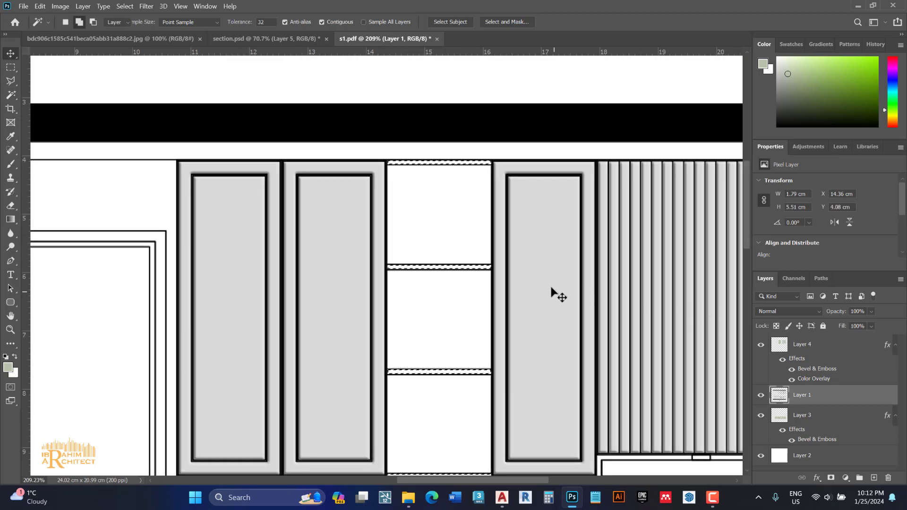
{"action": "right_click", "coordinate": [551, 289]}
{"action": "left_click", "coordinate": [570, 291]}
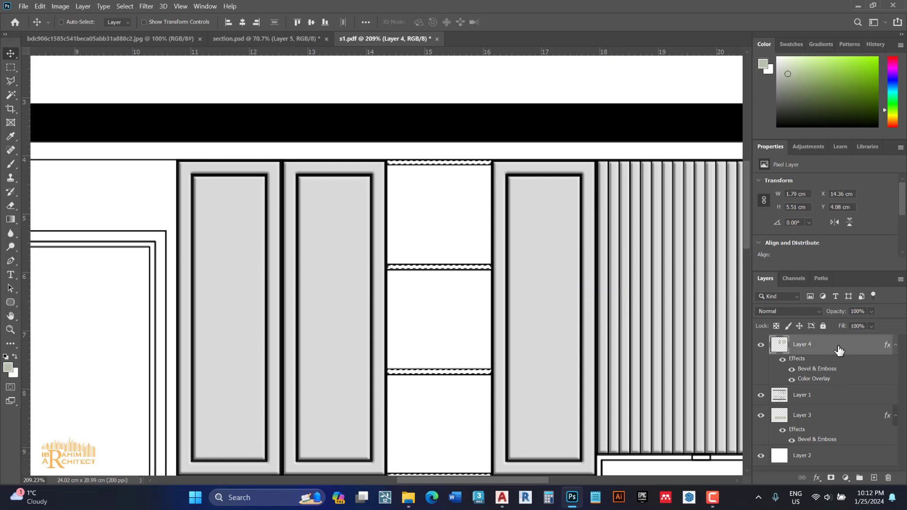
{"action": "key", "text": "ctrl+d"}
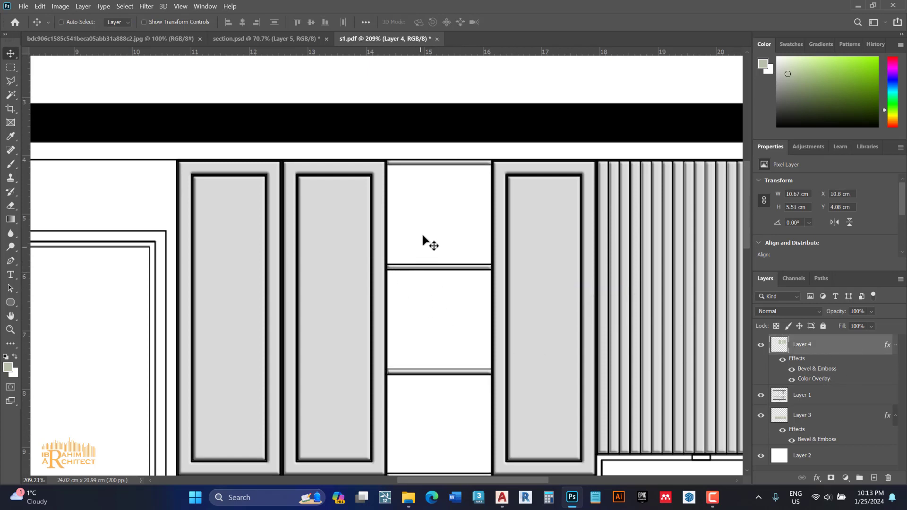
{"action": "key", "text": "ctrl+shift+d"}
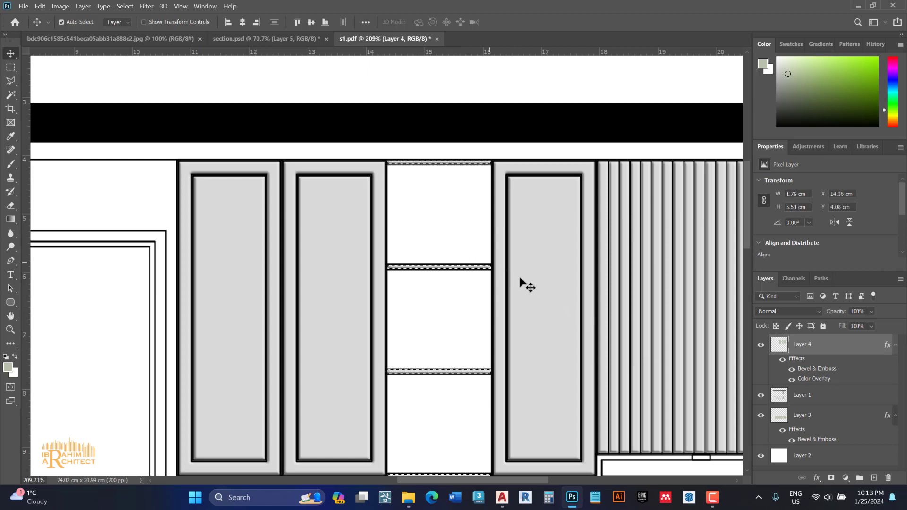
{"action": "left_click", "coordinate": [874, 477]}
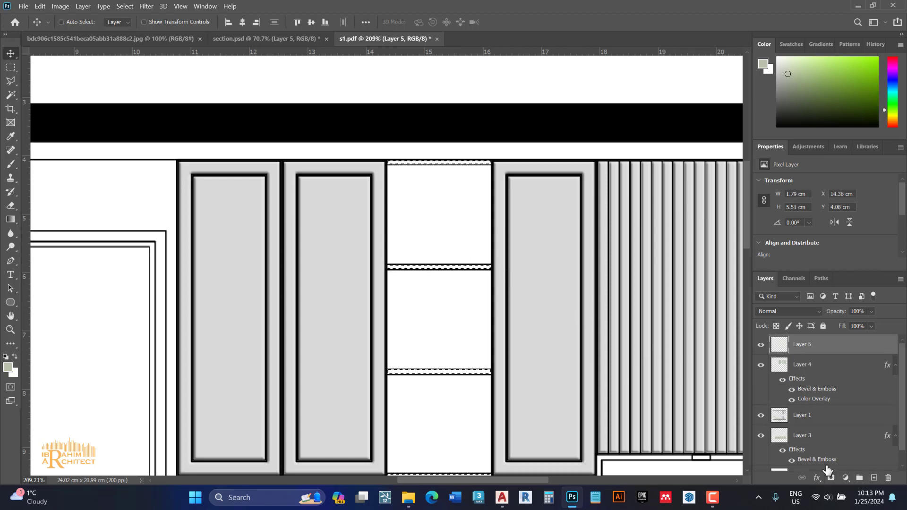
{"action": "key", "text": "alt+BackSpace"}
{"action": "key", "text": "ctrl+d"}
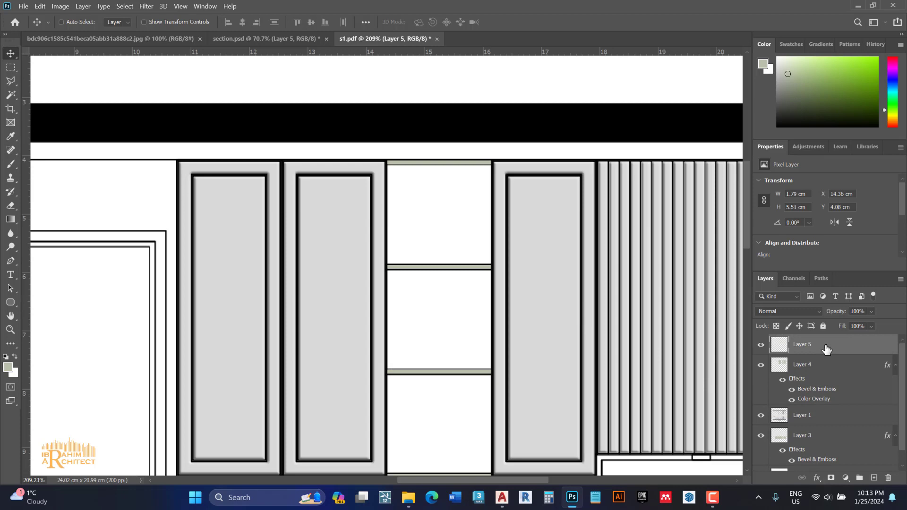
Step: Copy Layer 4's layer effects and paste them onto Layer 5
{"action": "left_click", "coordinate": [825, 367]}
{"action": "right_click", "coordinate": [825, 367]}
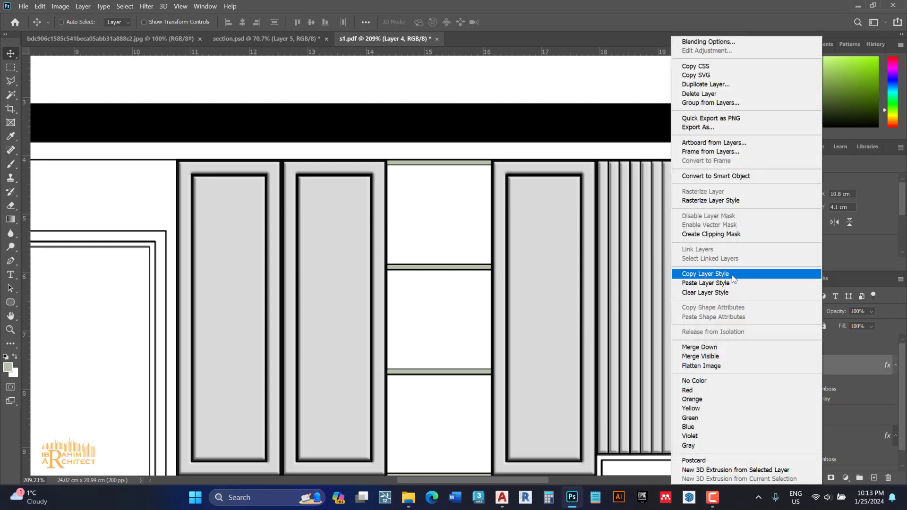
{"action": "left_click", "coordinate": [774, 275]}
{"action": "right_click", "coordinate": [827, 347]}
{"action": "left_click", "coordinate": [733, 285]}
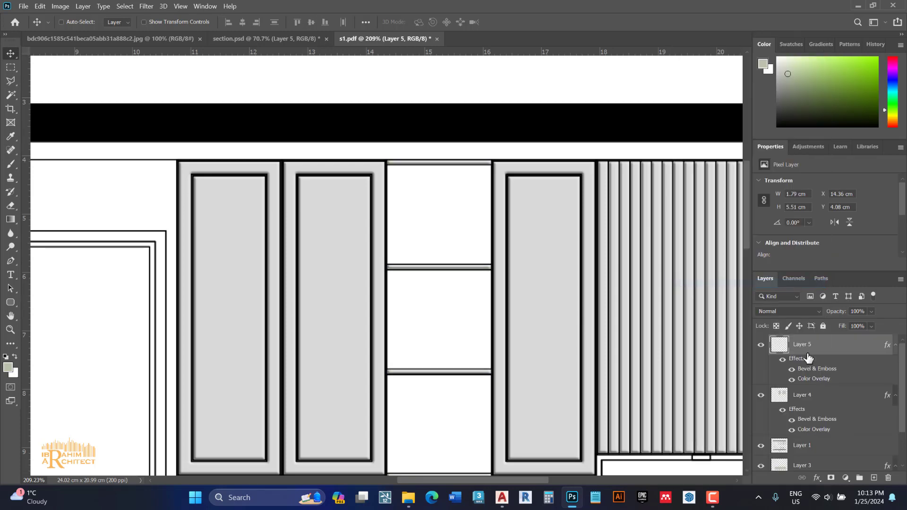
Step: Set Layer 5's Bevel & Emboss to size 1, depth 175 and soften 0
{"action": "double_click", "coordinate": [811, 369]}
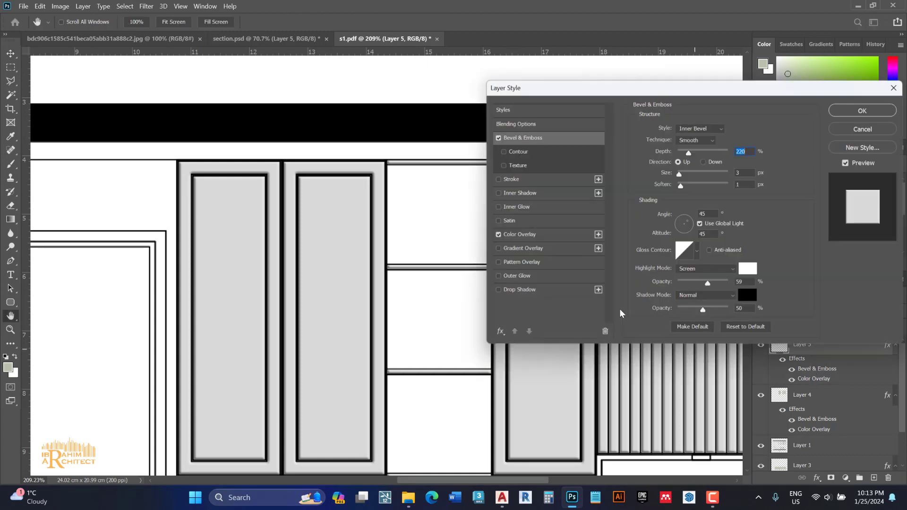
{"action": "left_click", "coordinate": [742, 175]}
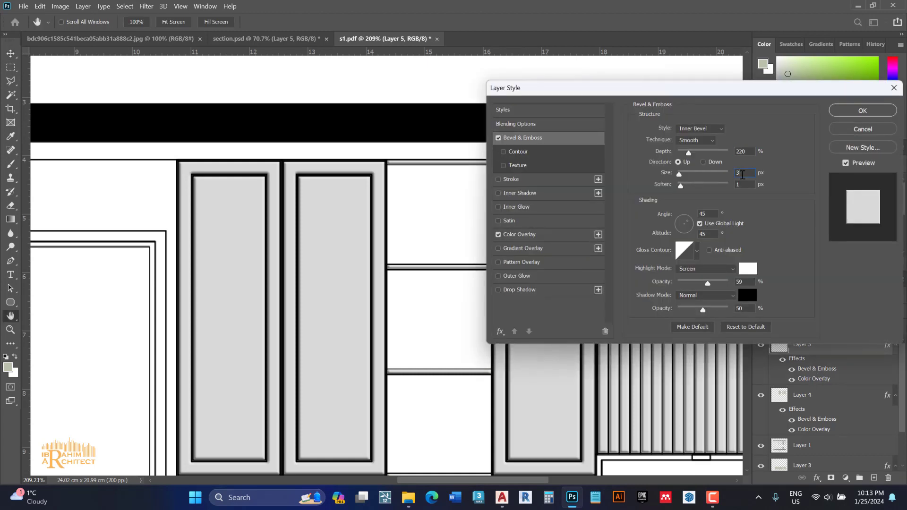
{"action": "key", "text": "Down"}
{"action": "key", "text": "Down"}
{"action": "left_click", "coordinate": [742, 151]}
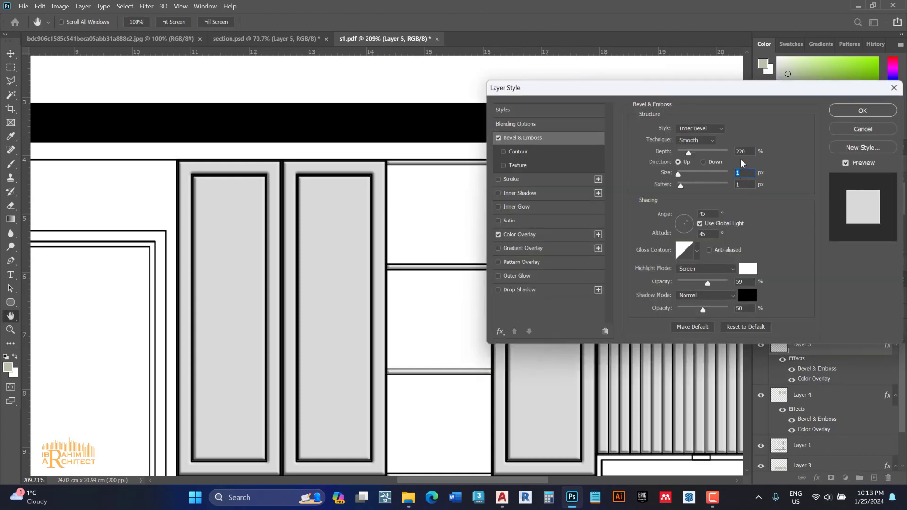
{"action": "key", "text": "shift+Down"}
{"action": "key", "text": "Down"}
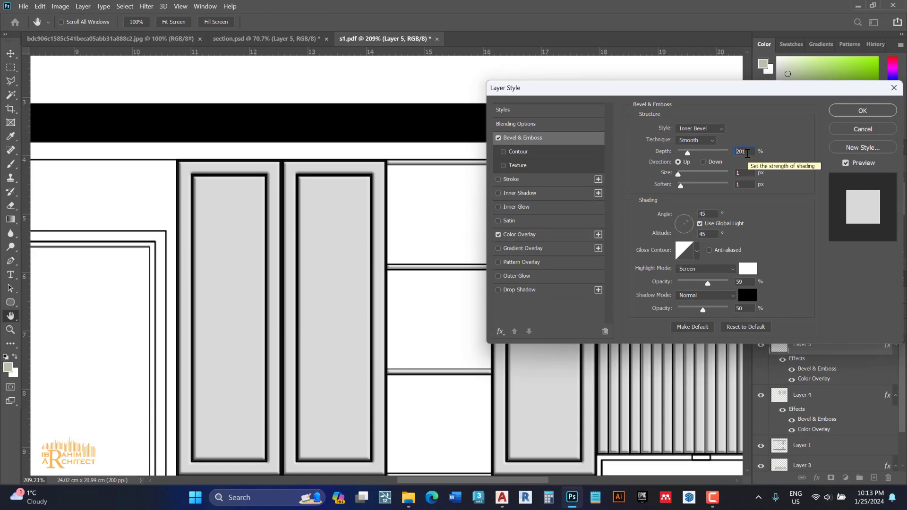
{"action": "key", "text": "shift+Down"}
{"action": "key", "text": "shift+Down"}
{"action": "key", "text": "Down"}
{"action": "key", "text": "Down"}
{"action": "key", "text": "Down"}
{"action": "key", "text": "shift+Down"}
{"action": "key", "text": "Down"}
{"action": "left_click", "coordinate": [748, 185]}
{"action": "key", "text": "Down"}
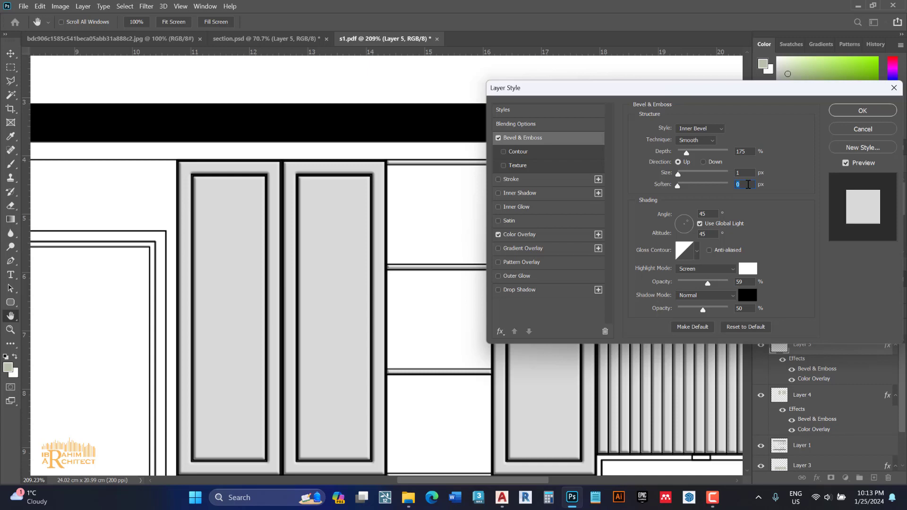
{"action": "left_click", "coordinate": [848, 115]}
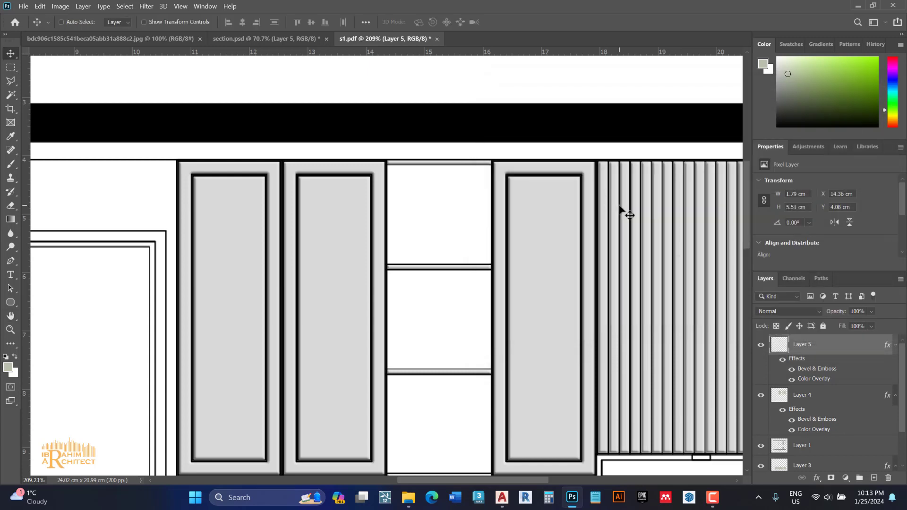
Step: Magic-wand the white strip under the top black band from Layer 1, then return to Layer 5
{"action": "left_click", "coordinate": [799, 455]}
{"action": "key", "text": "w"}
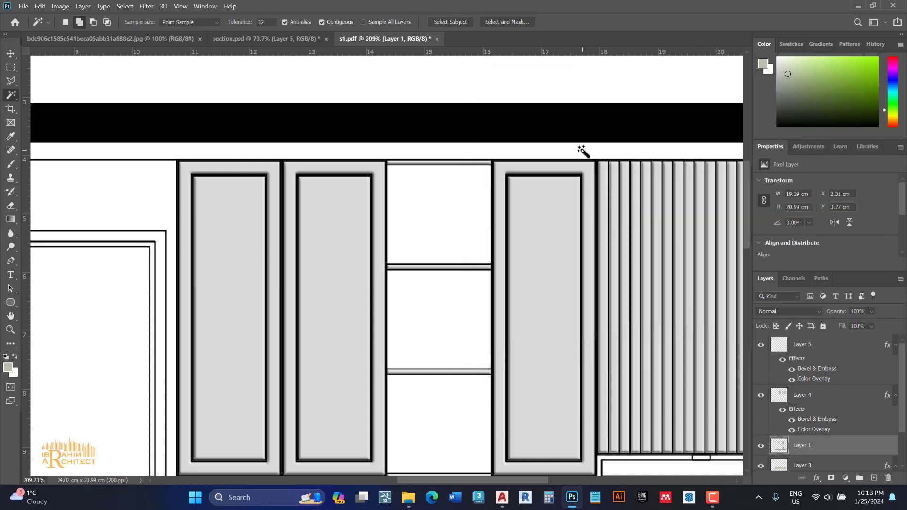
{"action": "left_click", "coordinate": [583, 149]}
{"action": "left_click", "coordinate": [820, 348]}
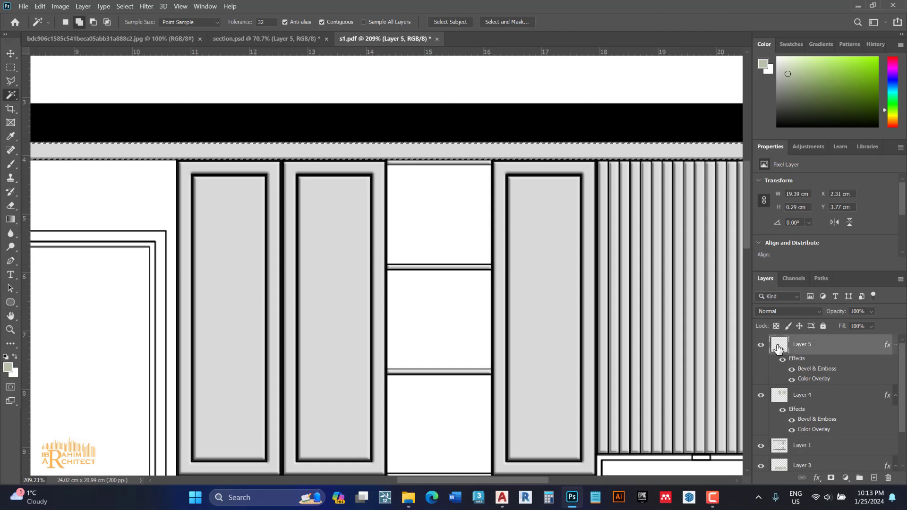
{"action": "key", "text": "ctrl+d"}
{"action": "key", "text": "ctrl+0"}
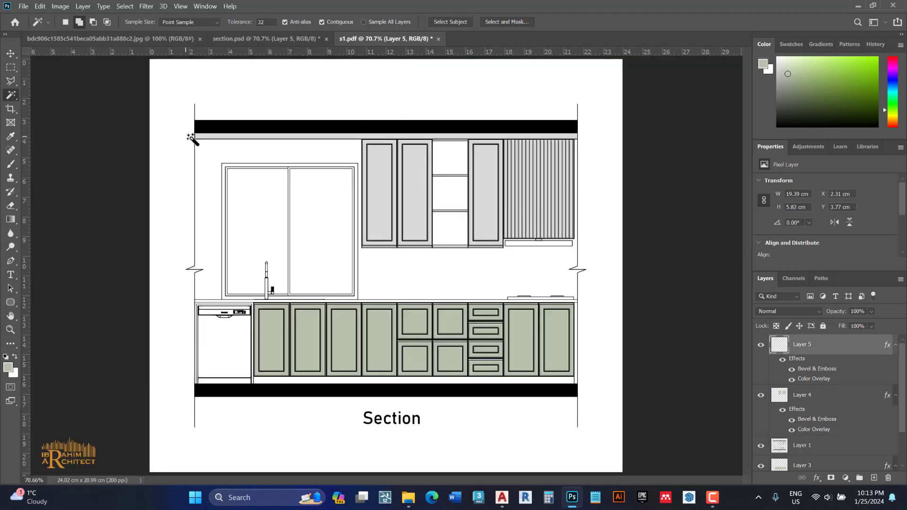
{"action": "scroll", "coordinate": [373, 193], "scroll_direction": "up", "scroll_amount": 1, "text": "alt"}
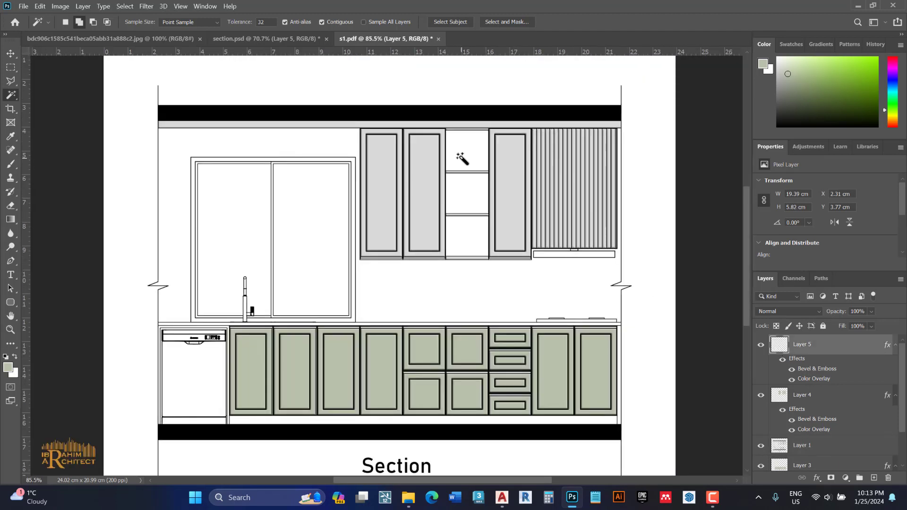
Step: Add Layer 6 and fill the three open shelf spaces sage green
{"action": "scroll", "coordinate": [467, 137], "scroll_direction": "up", "scroll_amount": 1, "text": "alt"}
{"action": "scroll", "coordinate": [454, 139], "scroll_direction": "up", "scroll_amount": 1, "text": "alt"}
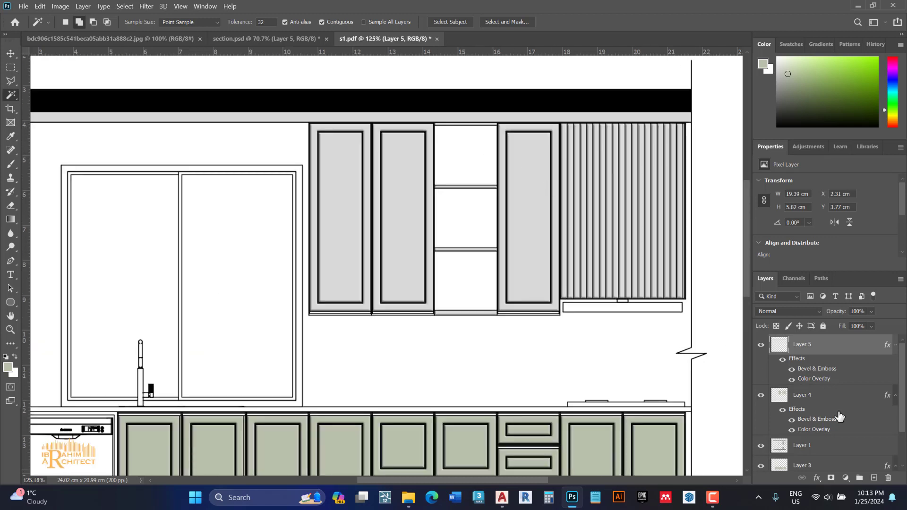
{"action": "left_click", "coordinate": [873, 478]}
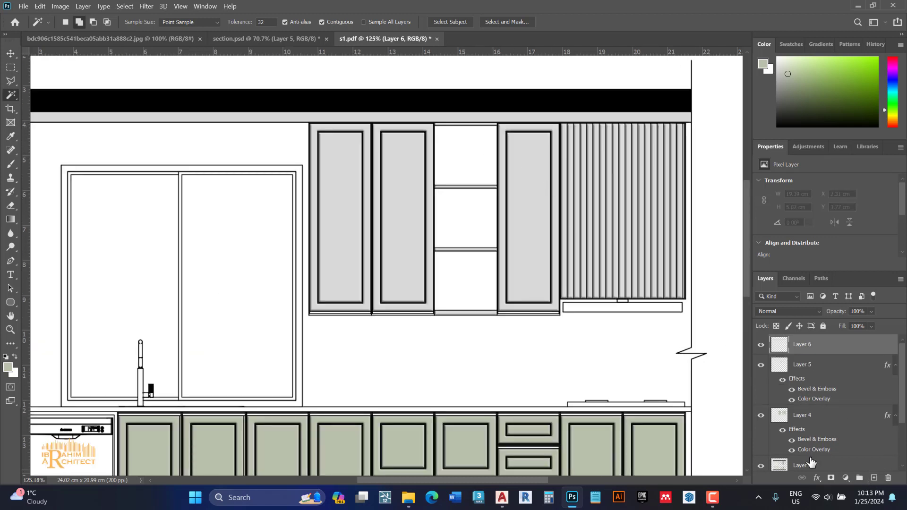
{"action": "left_click", "coordinate": [803, 461]}
{"action": "left_click", "coordinate": [475, 283]}
{"action": "left_click", "coordinate": [475, 231], "text": "shift"}
{"action": "left_click", "coordinate": [470, 170], "text": "shift"}
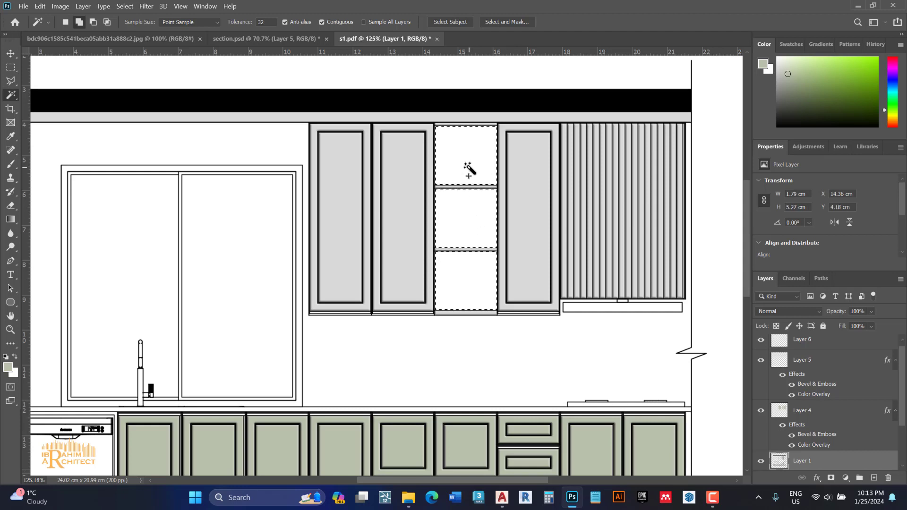
{"action": "key", "text": "alt+BackSpace"}
{"action": "key", "text": "ctrl+d"}
Step: Add a Color Overlay effect to Layer 6
{"action": "key", "text": "h"}
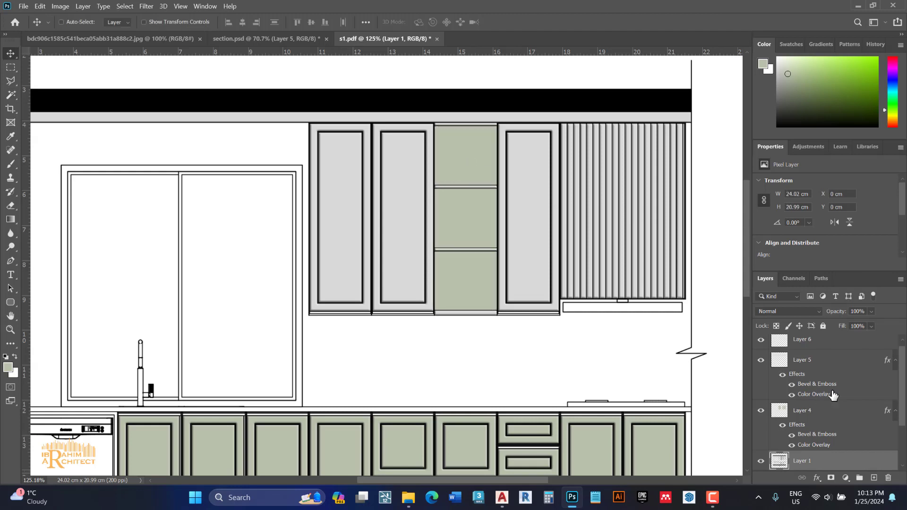
{"action": "double_click", "coordinate": [834, 347]}
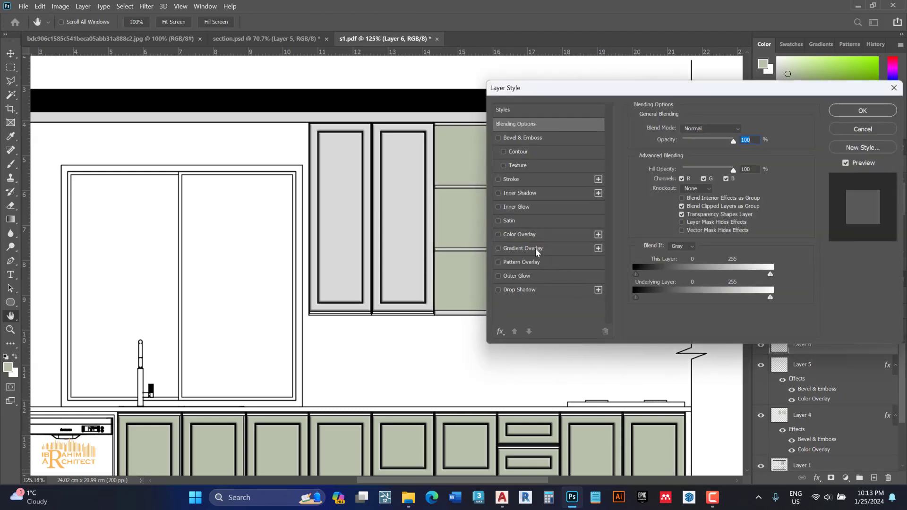
{"action": "left_click", "coordinate": [526, 237]}
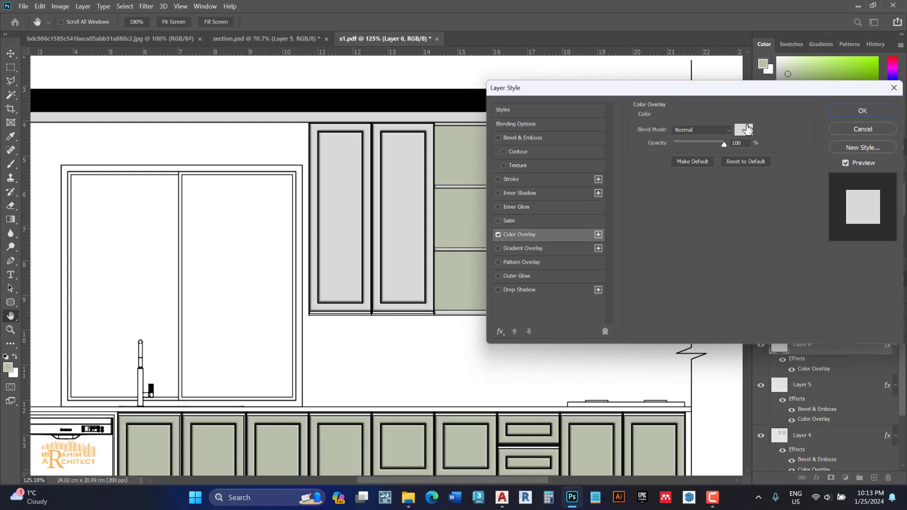
{"action": "left_click", "coordinate": [847, 110]}
{"action": "key", "text": "v"}
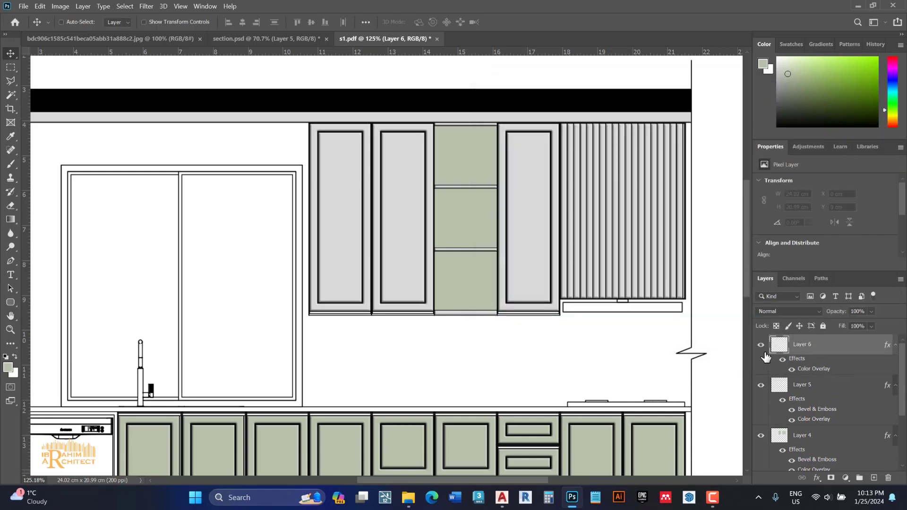
Step: Remove Layer 6's colour overlay and erase its green fill, keeping the shelf selection
{"action": "left_click", "coordinate": [761, 345]}
{"action": "left_click", "coordinate": [761, 349]}
{"action": "left_click_drag", "start_coordinate": [797, 359], "coordinate": [794, 369]}
{"action": "left_click", "coordinate": [780, 365], "text": "ctrl"}
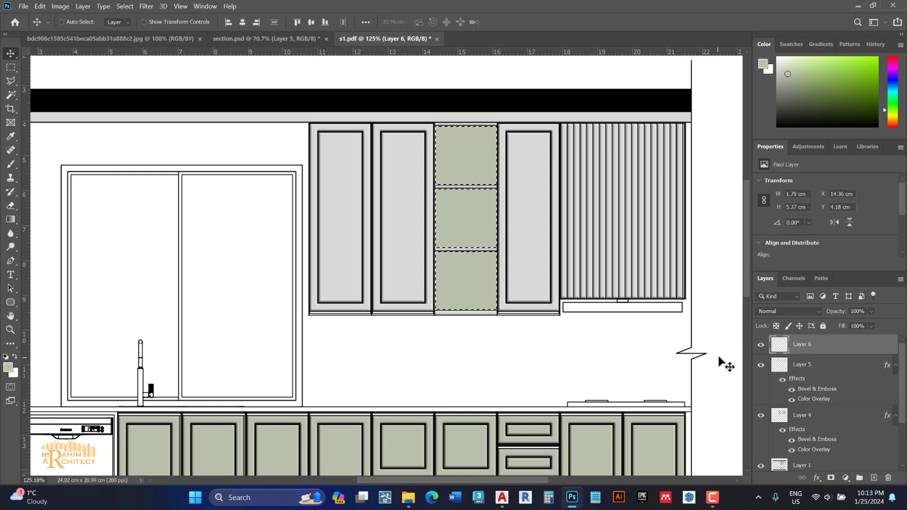
{"action": "key", "text": "Delete"}
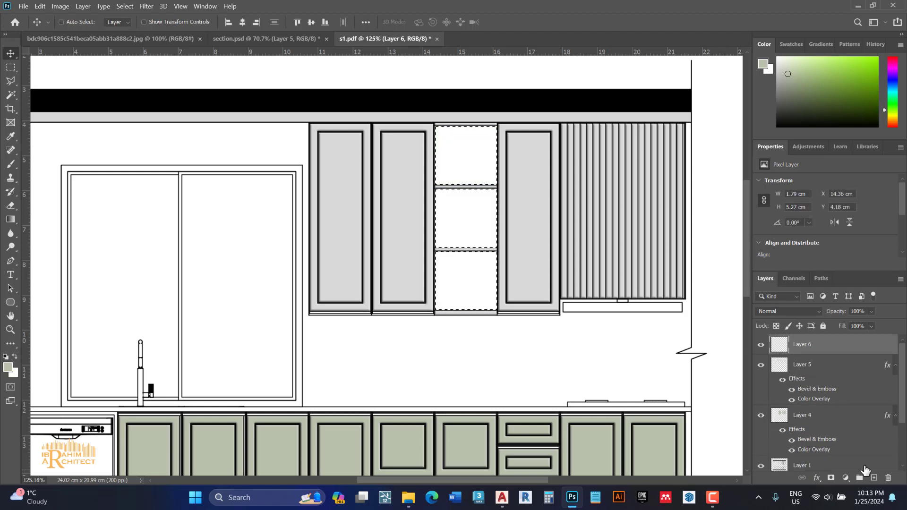
Step: Fill the shelf spaces on a new Layer 7 and hide Layer 6
{"action": "left_click", "coordinate": [874, 478]}
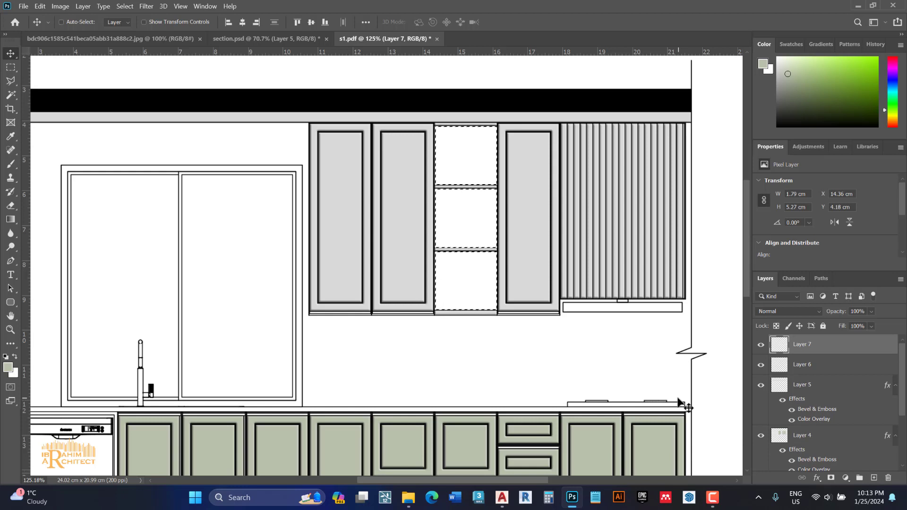
{"action": "key", "text": "alt+BackSpace"}
{"action": "key", "text": "ctrl+d"}
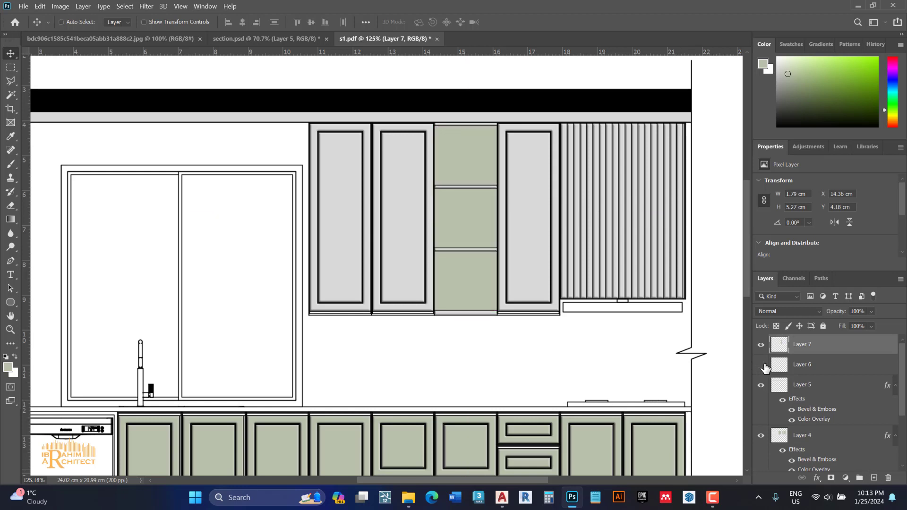
{"action": "left_click", "coordinate": [761, 344]}
Step: Give Layer 7 a grey #c5c3c3 Color Overlay
{"action": "double_click", "coordinate": [826, 347]}
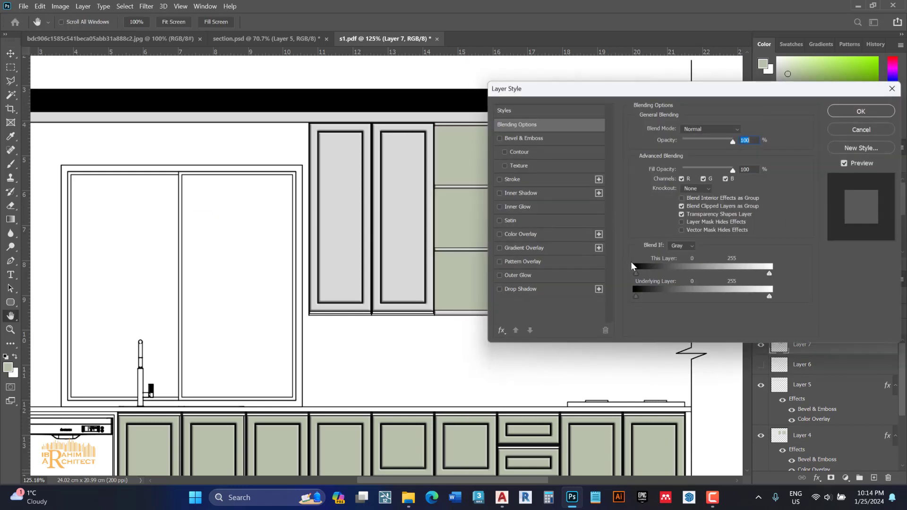
{"action": "left_click", "coordinate": [529, 234]}
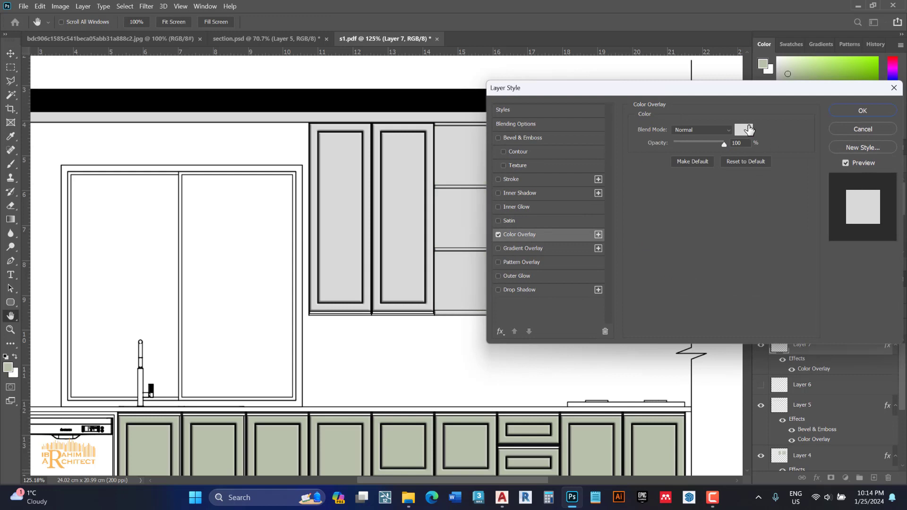
{"action": "left_click", "coordinate": [745, 129]}
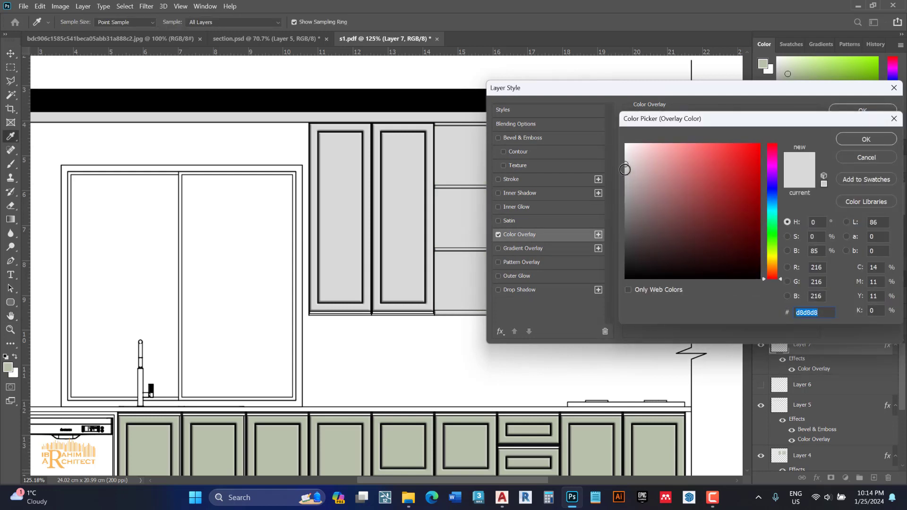
{"action": "left_click", "coordinate": [625, 169]}
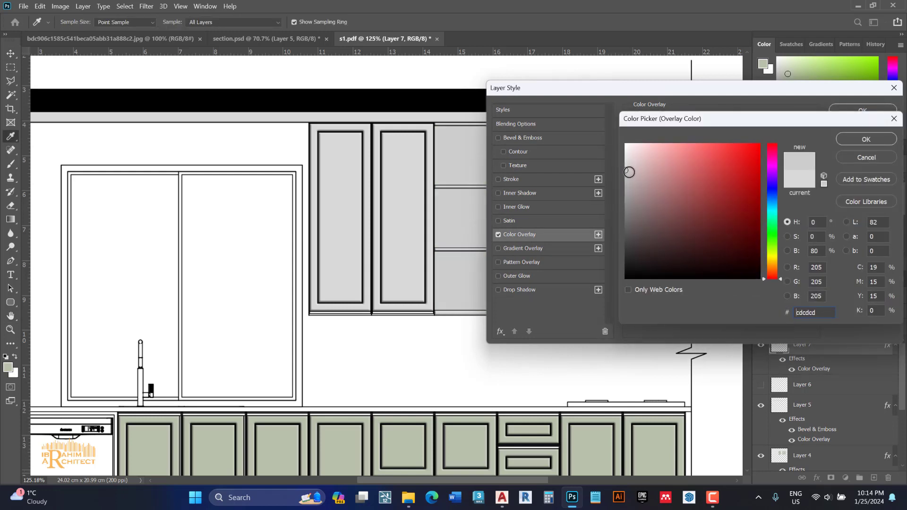
{"action": "left_click_drag", "start_coordinate": [626, 173], "coordinate": [626, 174]}
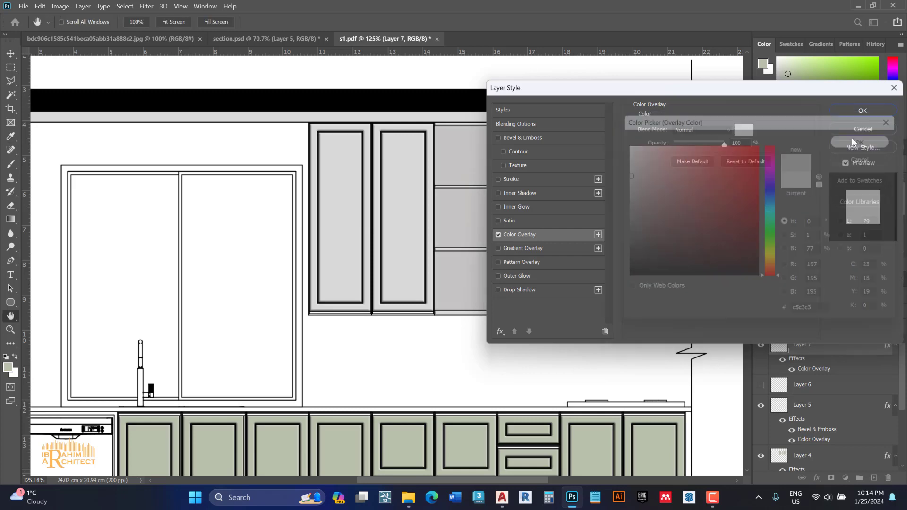
{"action": "left_click", "coordinate": [853, 142]}
{"action": "left_click", "coordinate": [843, 116]}
{"action": "key", "text": "v"}
{"action": "key", "text": "ctrl+0"}
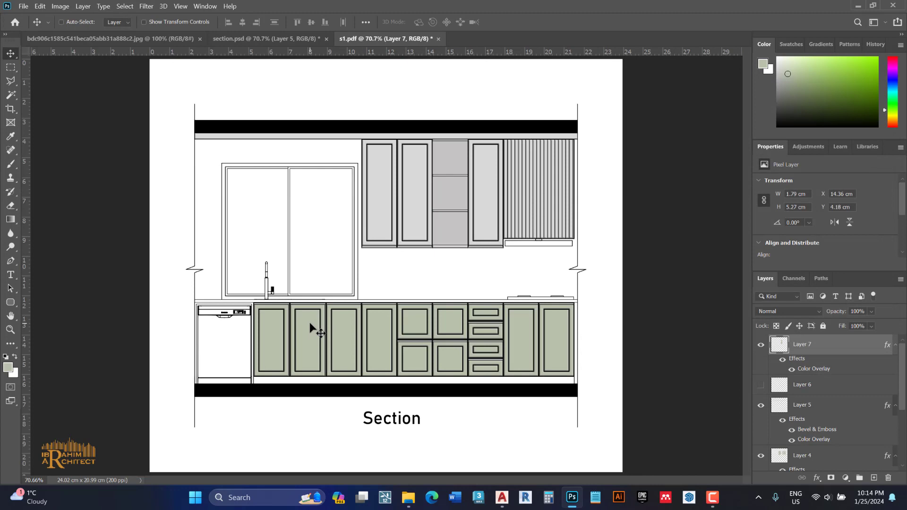
{"action": "left_click", "coordinate": [254, 35]}
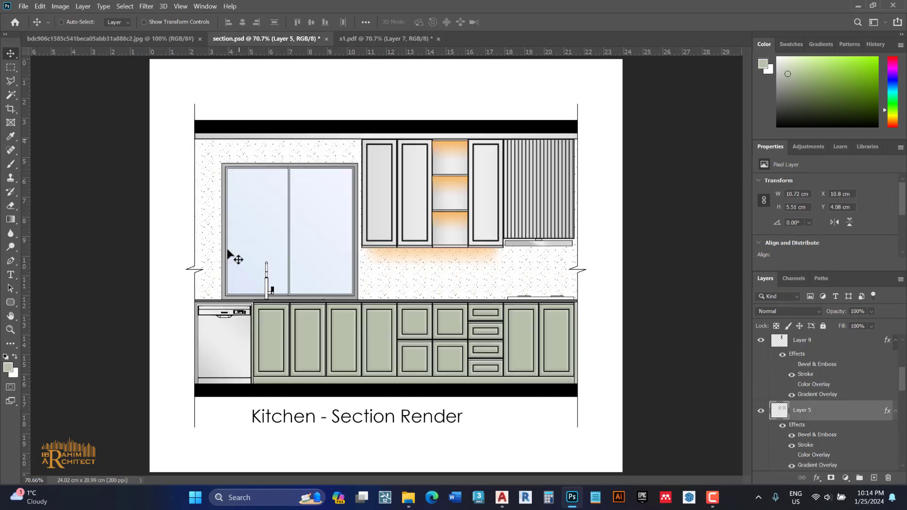
{"action": "scroll", "coordinate": [202, 364], "scroll_direction": "up", "scroll_amount": 3}
{"action": "scroll", "coordinate": [216, 376], "scroll_direction": "up", "scroll_amount": 3}
{"action": "scroll", "coordinate": [232, 339], "scroll_direction": "up", "scroll_amount": 2}
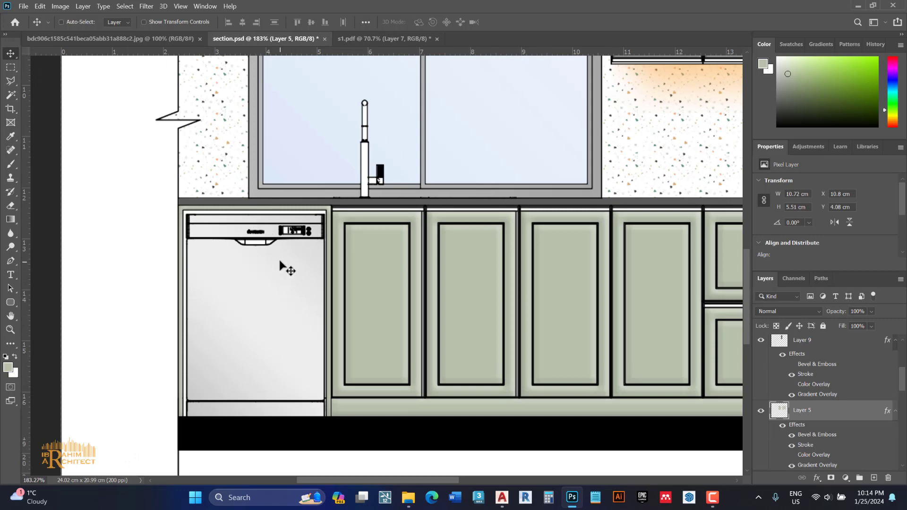
{"action": "left_click", "coordinate": [347, 39]}
{"action": "scroll", "coordinate": [203, 330], "scroll_direction": "up", "scroll_amount": 1}
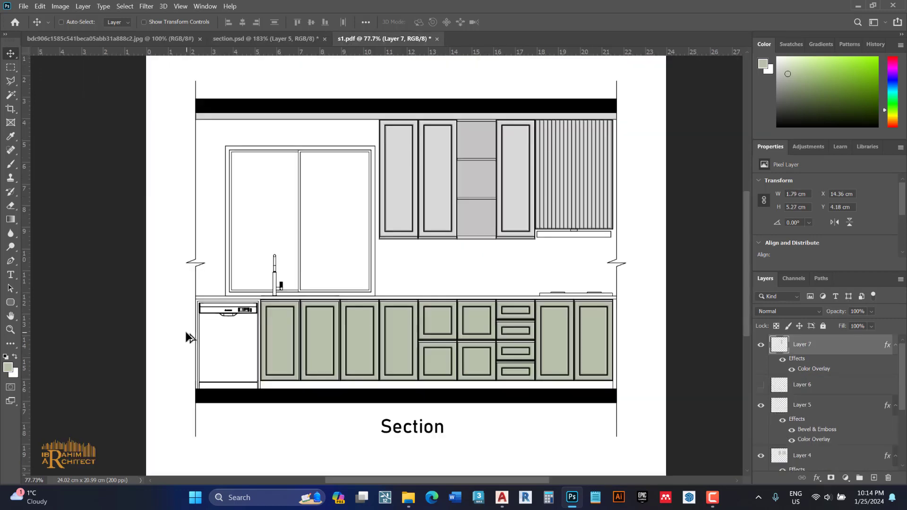
{"action": "scroll", "coordinate": [209, 351], "scroll_direction": "up", "scroll_amount": 2}
{"action": "scroll", "coordinate": [210, 354], "scroll_direction": "up", "scroll_amount": 2}
Step: Magic-wand the dishwasher body, top panel and bottom strip on Layer 1
{"action": "scroll", "coordinate": [827, 425], "scroll_direction": "down", "scroll_amount": 3}
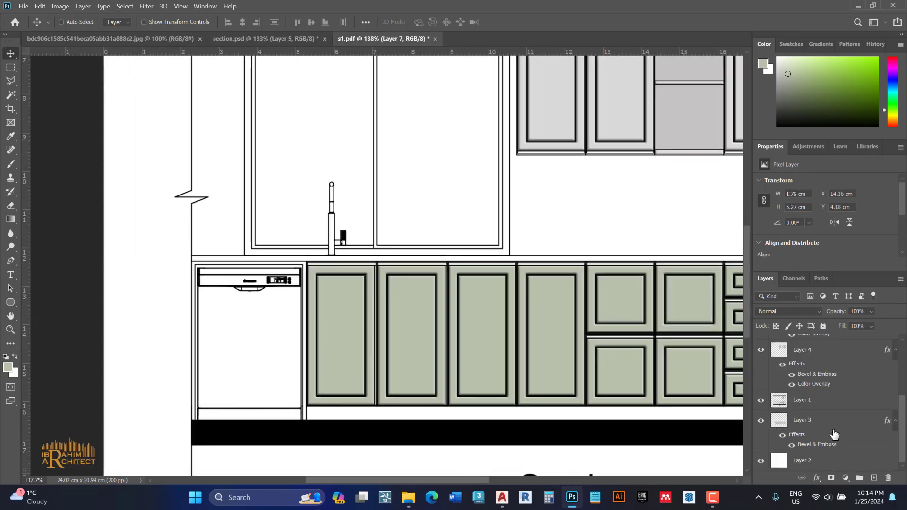
{"action": "left_click", "coordinate": [812, 401]}
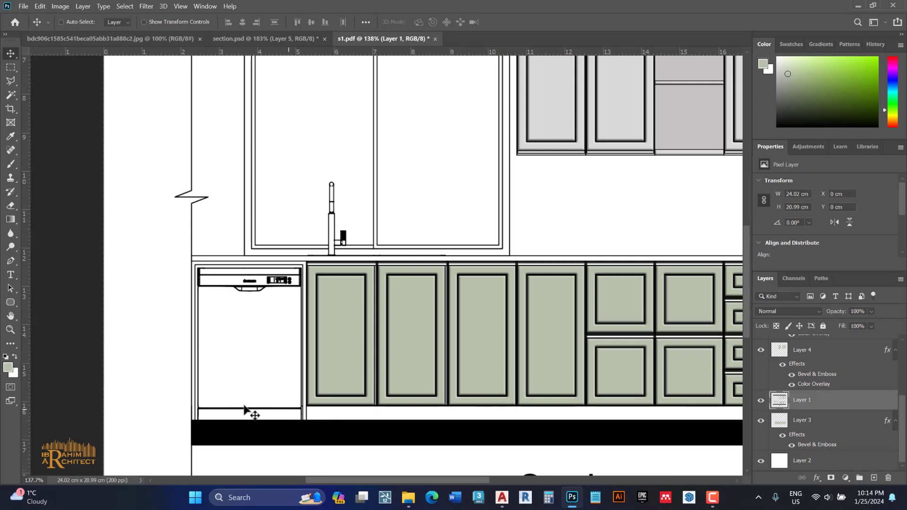
{"action": "scroll", "coordinate": [220, 404], "scroll_direction": "up", "scroll_amount": 2}
{"action": "key", "text": "w"}
{"action": "left_click", "coordinate": [230, 429]}
{"action": "left_click", "coordinate": [233, 312], "text": "shift"}
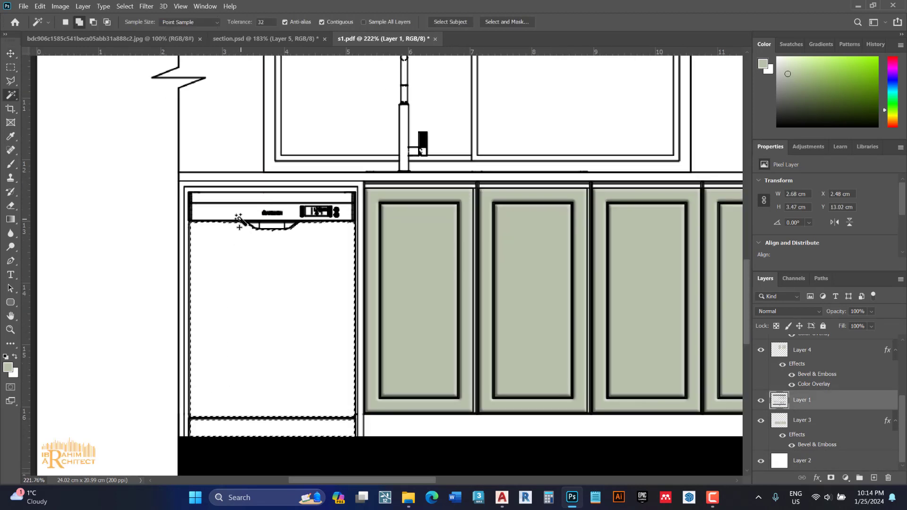
{"action": "left_click", "coordinate": [238, 205], "text": "shift"}
Step: Copy the dishwasher area to new Layer 8 and fill it sage green
{"action": "key", "text": "ctrl+j"}
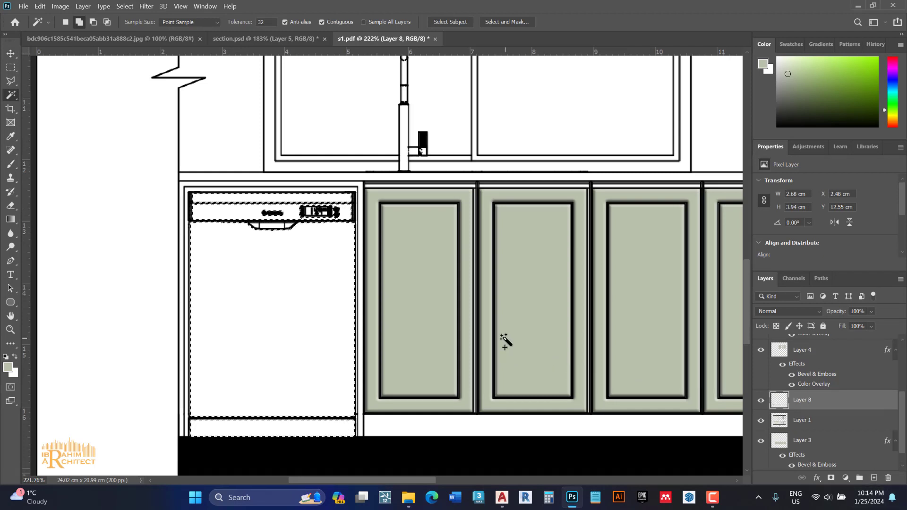
{"action": "key", "text": "alt+BackSpace"}
{"action": "key", "text": "ctrl+d"}
{"action": "key", "text": "v"}
{"action": "scroll", "coordinate": [361, 334], "scroll_direction": "down", "scroll_amount": 2}
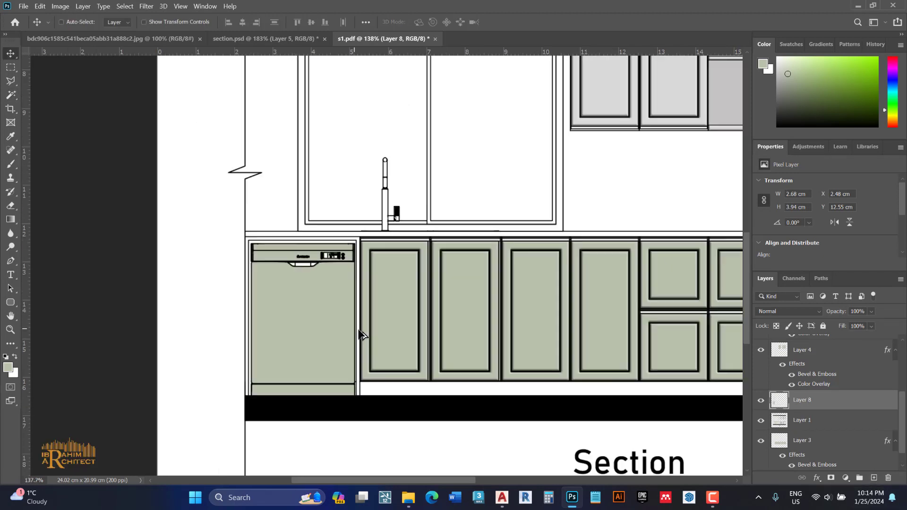
Step: Add a white-to-grey Gradient Overlay to Layer 8 and browse the gradient preset folders
{"action": "double_click", "coordinate": [871, 403]}
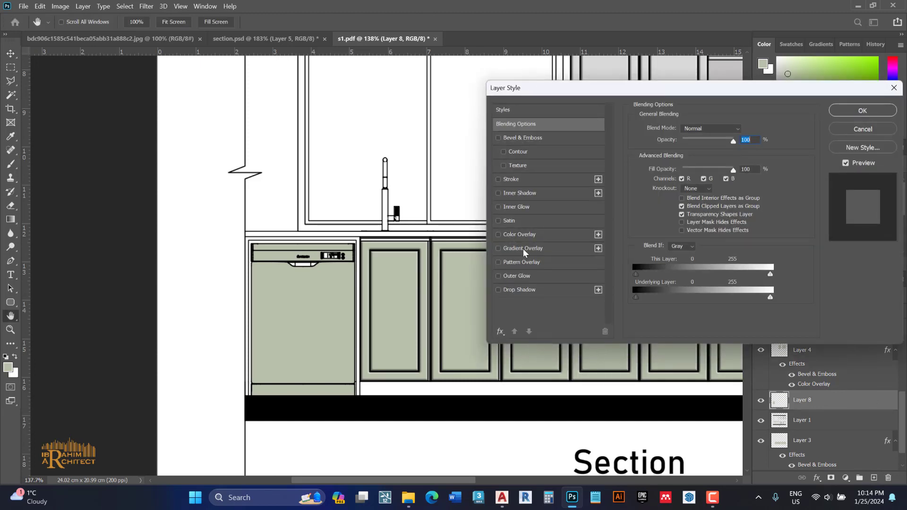
{"action": "left_click", "coordinate": [523, 248]}
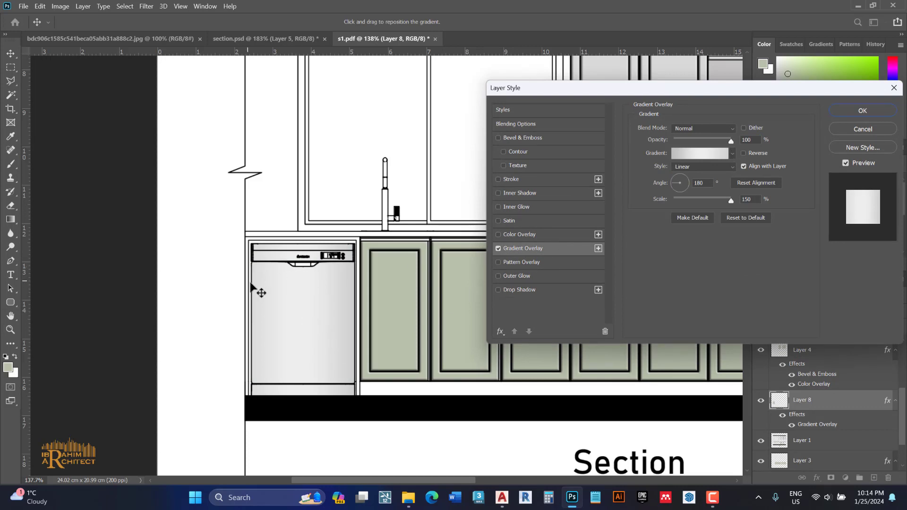
{"action": "left_click", "coordinate": [734, 153]}
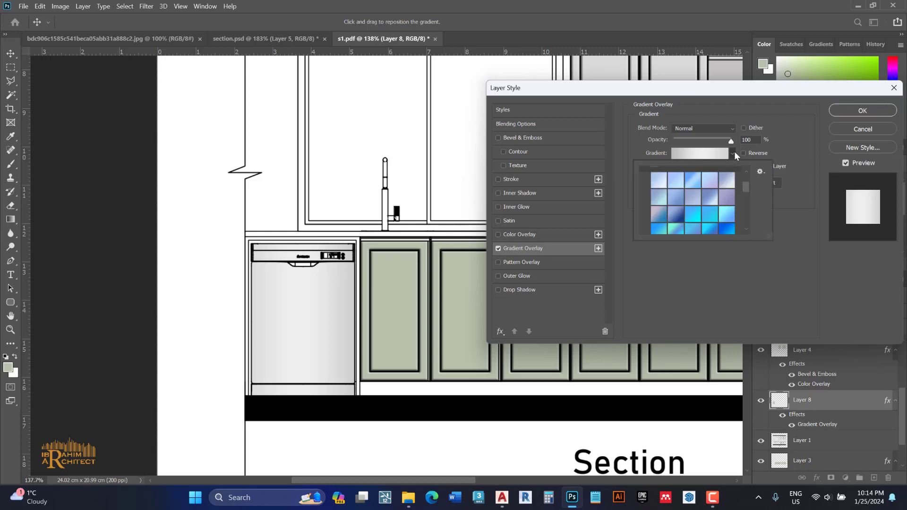
{"action": "scroll", "coordinate": [737, 180], "scroll_direction": "up", "scroll_amount": 3}
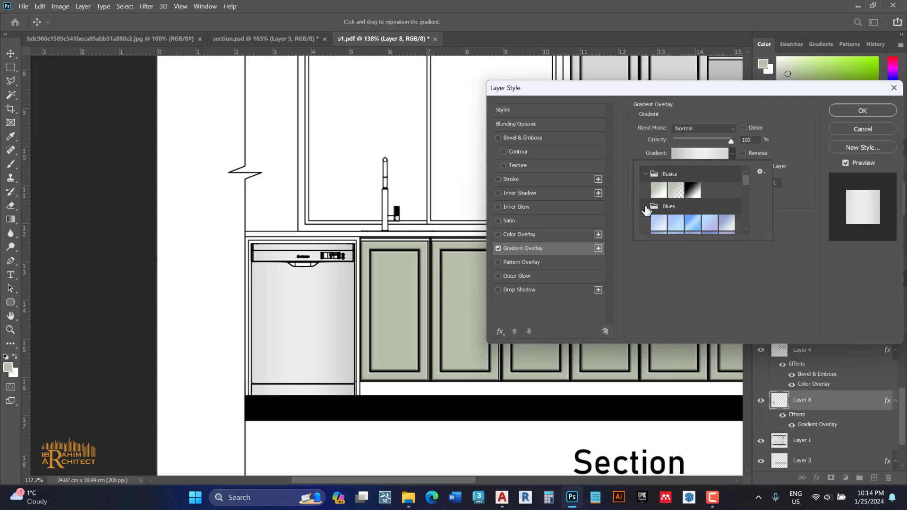
{"action": "left_click", "coordinate": [645, 207]}
{"action": "left_click", "coordinate": [644, 173]}
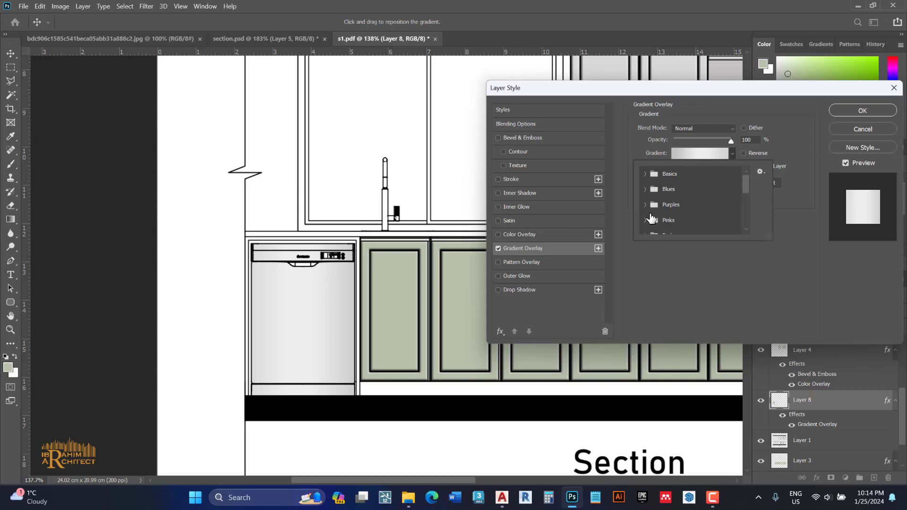
{"action": "left_click", "coordinate": [760, 171]}
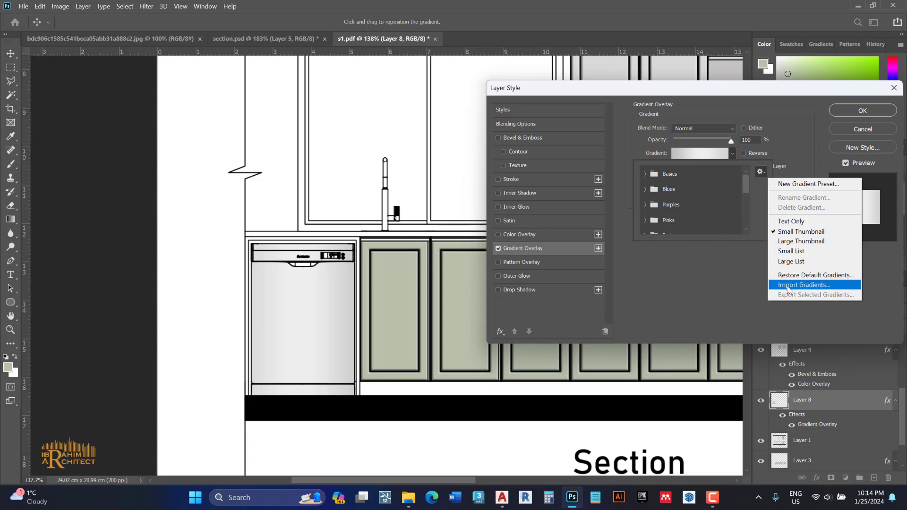
{"action": "left_click", "coordinate": [752, 192]}
{"action": "scroll", "coordinate": [680, 211], "scroll_direction": "down", "scroll_amount": 1}
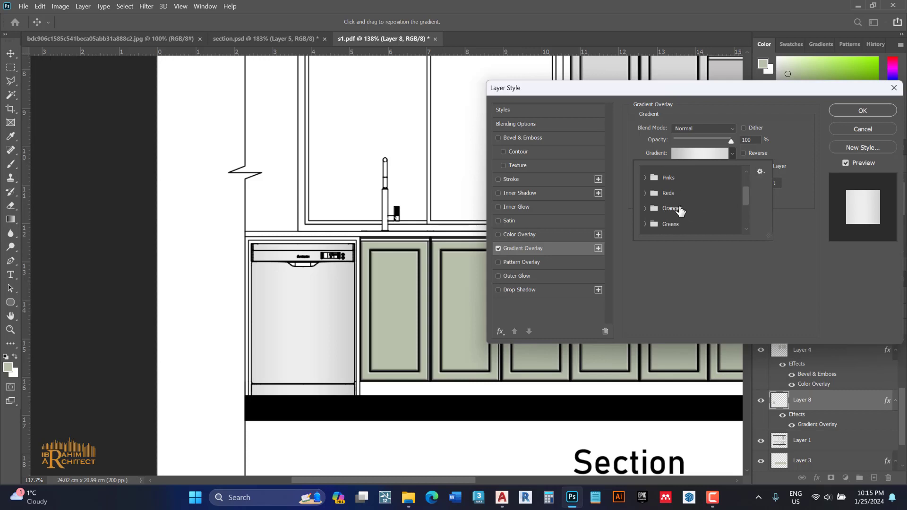
{"action": "scroll", "coordinate": [674, 215], "scroll_direction": "down", "scroll_amount": 2}
{"action": "scroll", "coordinate": [674, 215], "scroll_direction": "up", "scroll_amount": 1}
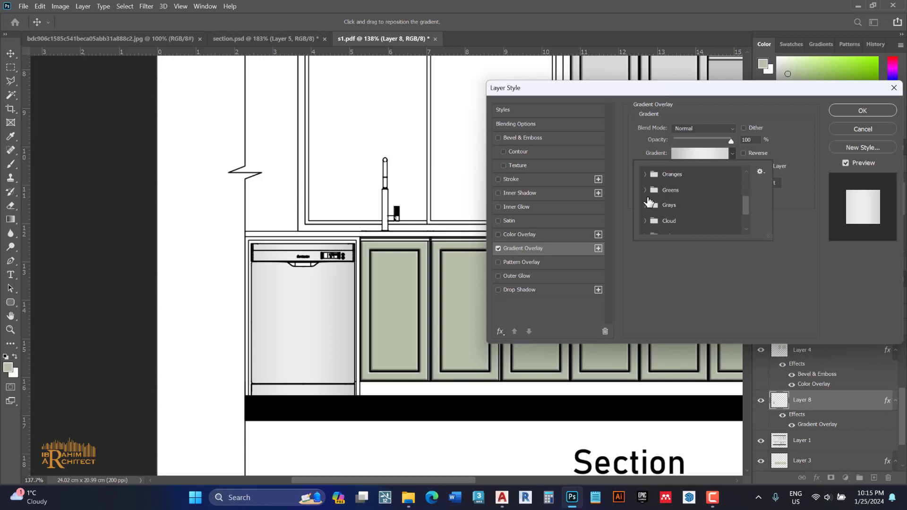
Step: Try several Grays presets, settling on the light silver-grey third swatch in the first row
{"action": "left_click", "coordinate": [646, 206]}
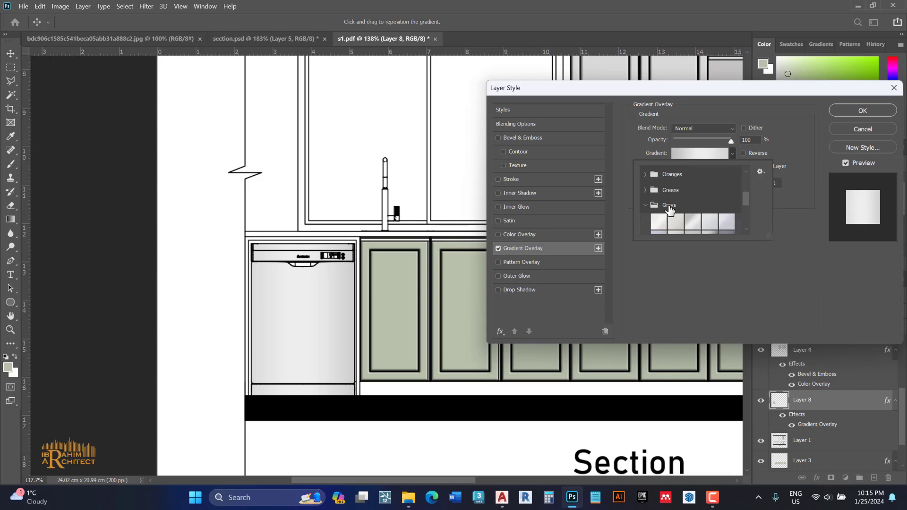
{"action": "scroll", "coordinate": [685, 208], "scroll_direction": "down", "scroll_amount": 1}
{"action": "scroll", "coordinate": [685, 207], "scroll_direction": "down", "scroll_amount": 1}
{"action": "left_click", "coordinate": [720, 199]}
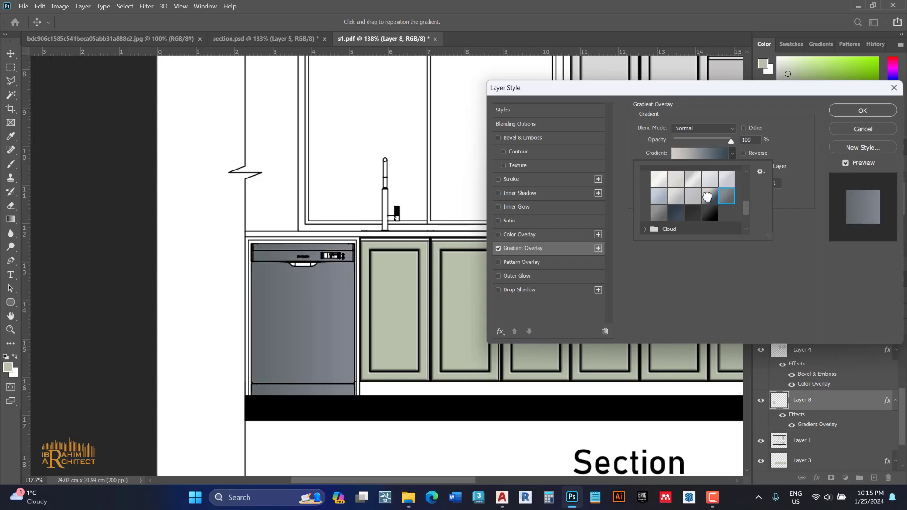
{"action": "left_click", "coordinate": [693, 199]}
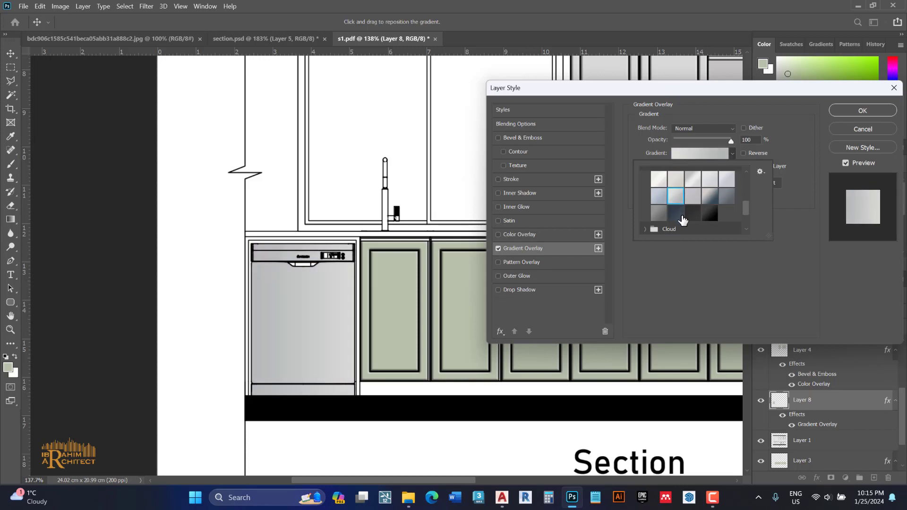
{"action": "left_click", "coordinate": [676, 213]}
{"action": "left_click", "coordinate": [693, 181]}
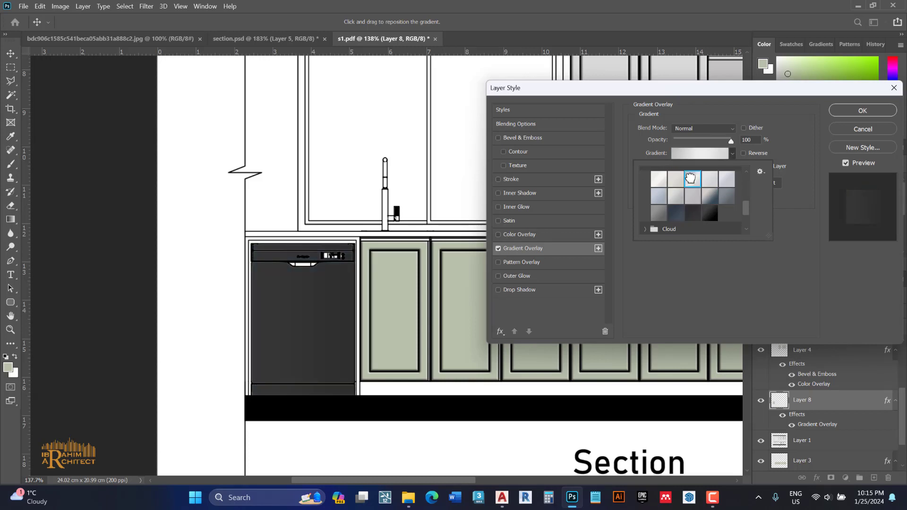
{"action": "left_click", "coordinate": [673, 178]}
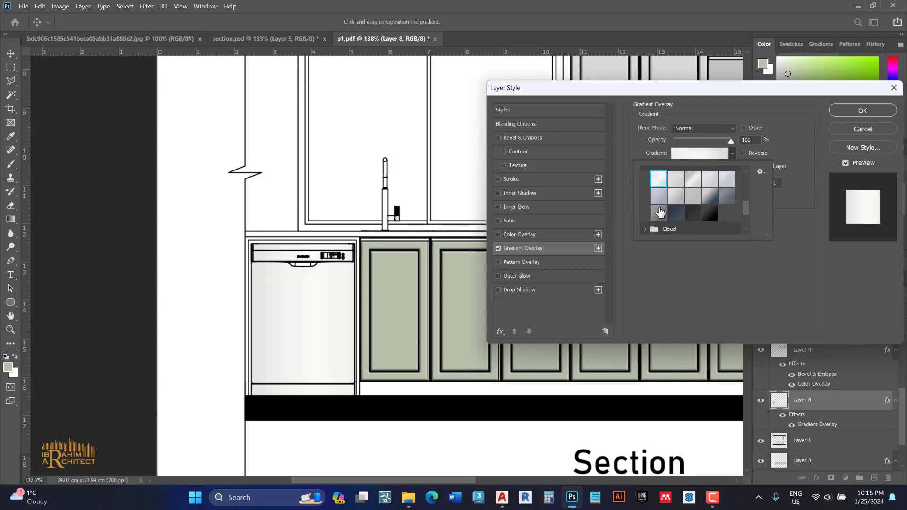
{"action": "left_click", "coordinate": [659, 197]}
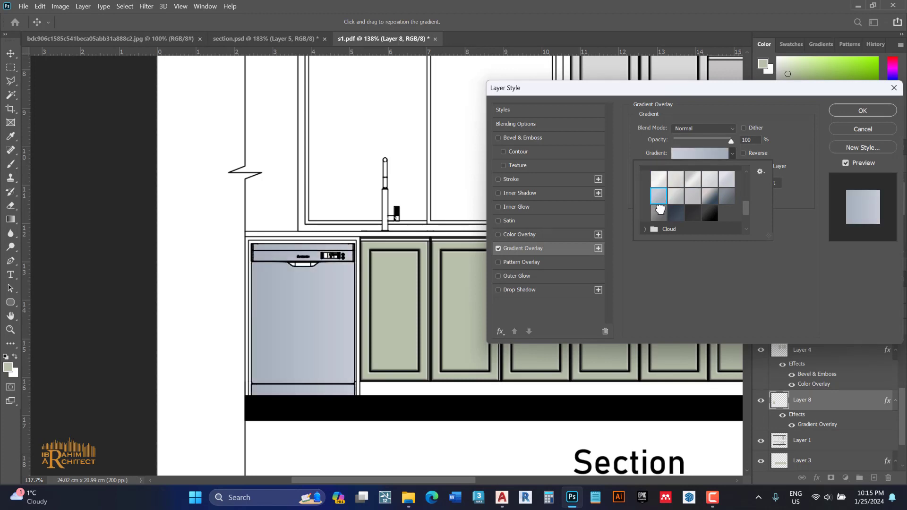
{"action": "left_click", "coordinate": [660, 213]}
{"action": "left_click", "coordinate": [662, 177]}
{"action": "left_click", "coordinate": [679, 181]}
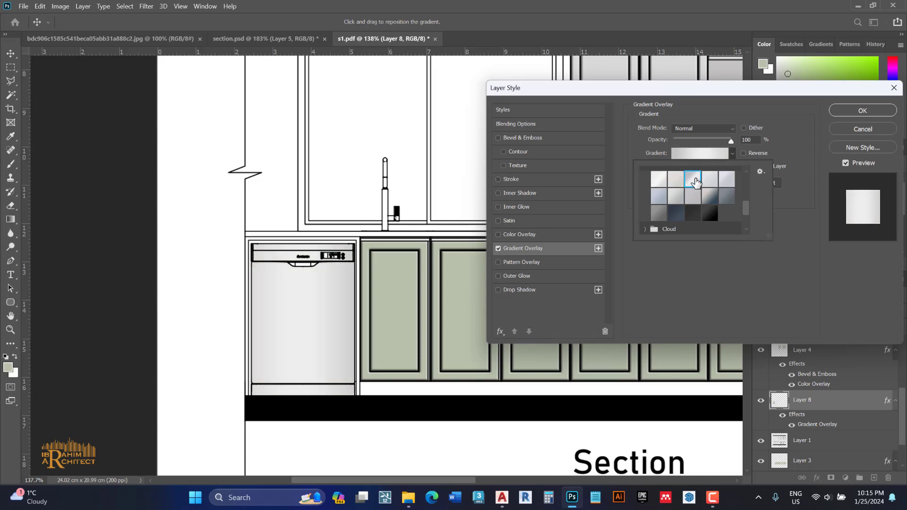
Step: Set the dishwasher gradient angle to 45° after trying 0° and 90°
{"action": "double_click", "coordinate": [695, 182]}
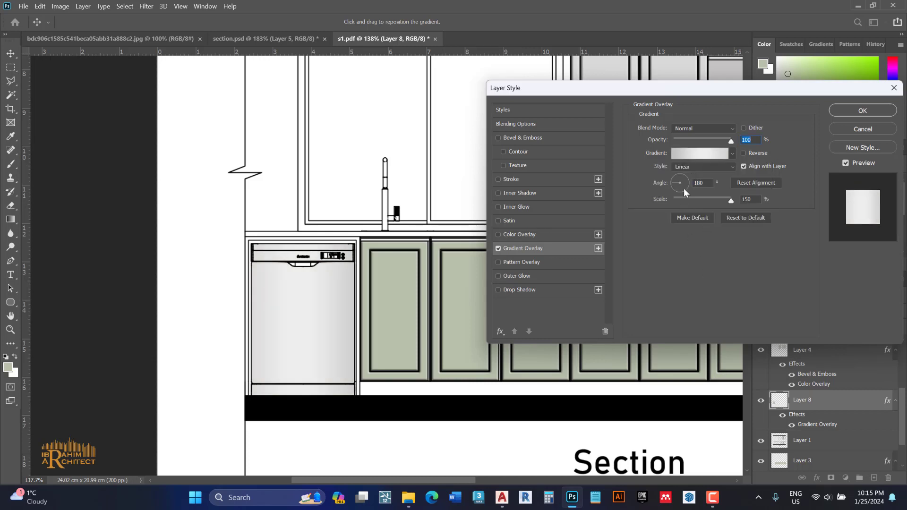
{"action": "left_click_drag", "start_coordinate": [682, 182], "coordinate": [685, 185]}
{"action": "key", "text": "Return"}
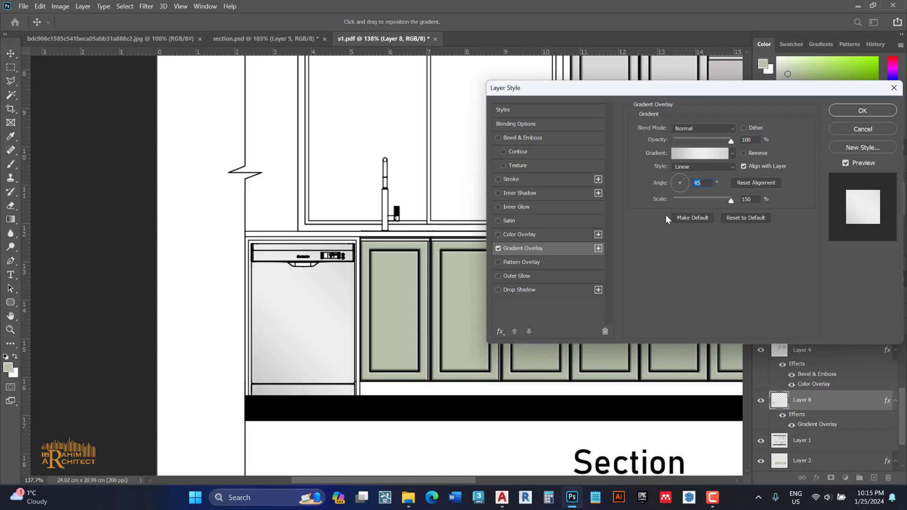
{"action": "left_click", "coordinate": [688, 182]}
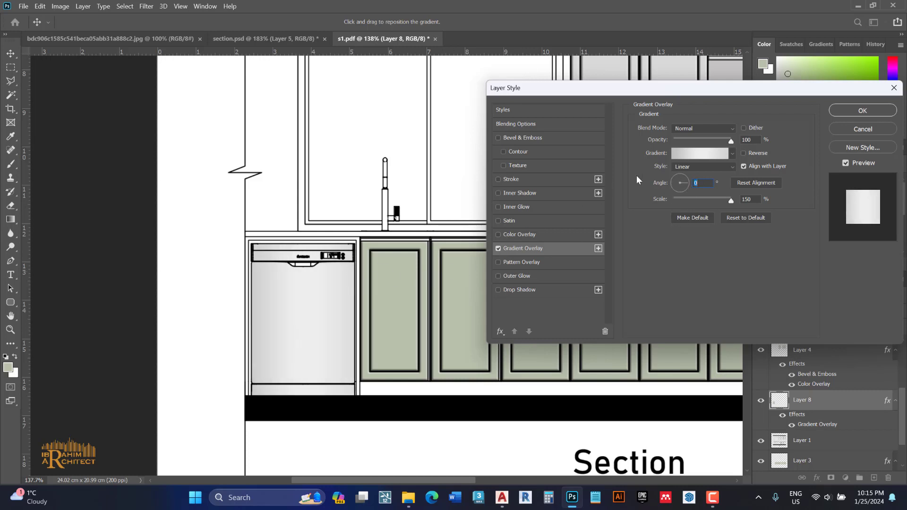
{"action": "key", "text": "Return"}
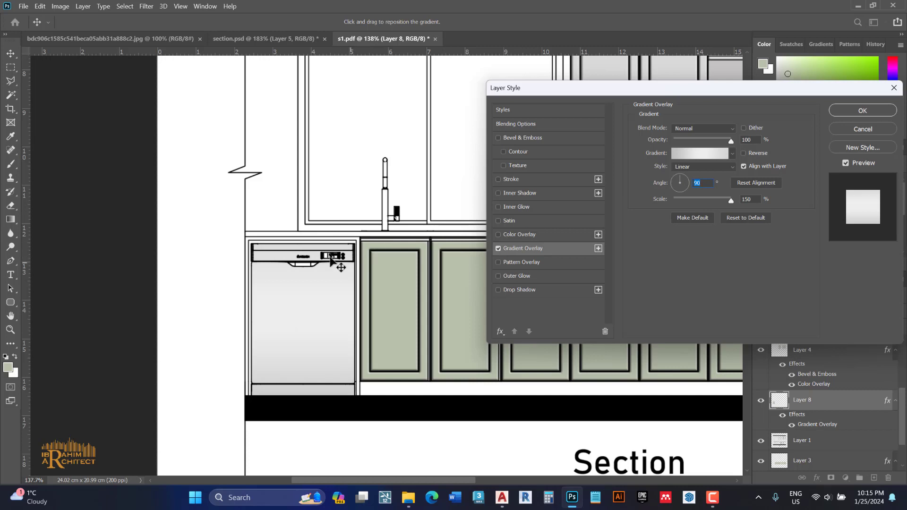
{"action": "type", "text": "-45"}
{"action": "type", "text": "45"}
{"action": "key", "text": "Return"}
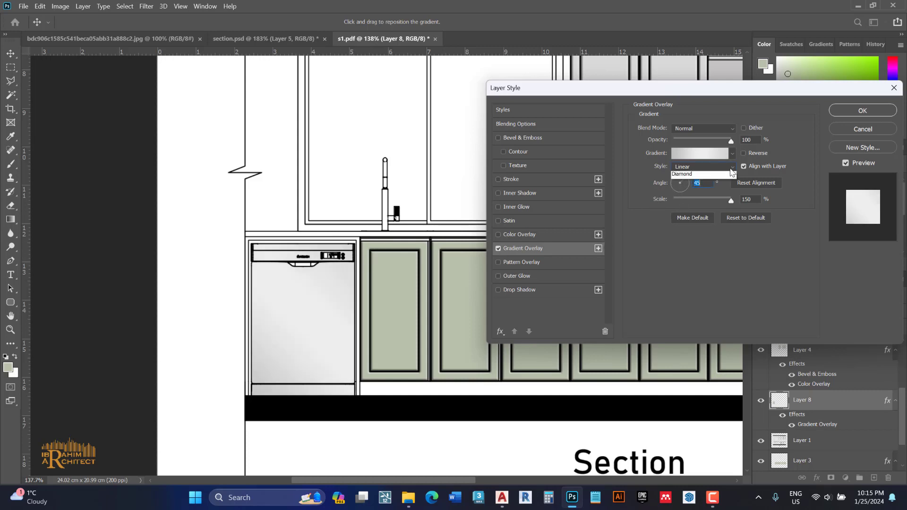
Step: Try the Radial gradient style, then revert to Linear
{"action": "left_click", "coordinate": [703, 167]}
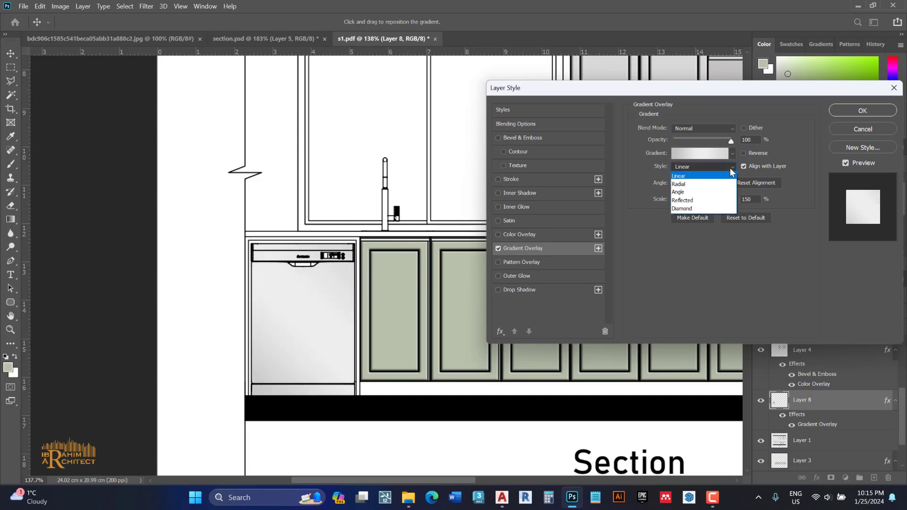
{"action": "left_click", "coordinate": [689, 186]}
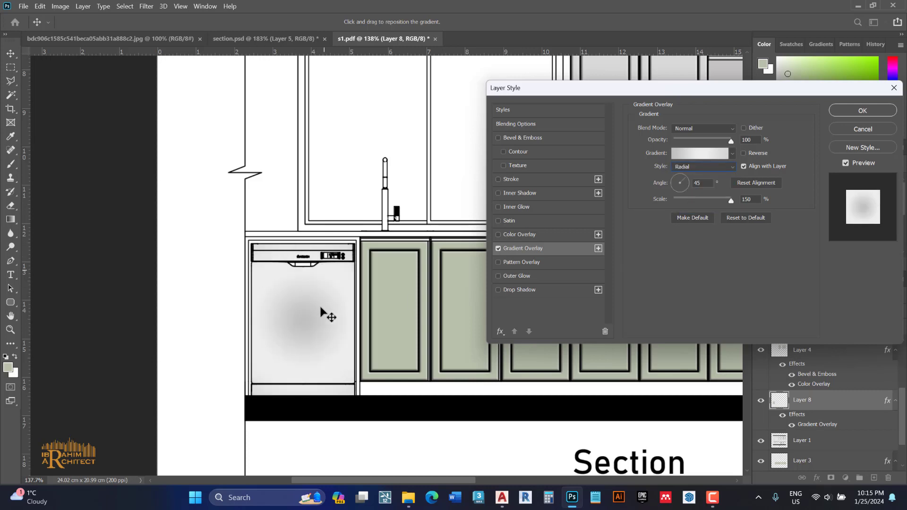
{"action": "left_click", "coordinate": [713, 168]}
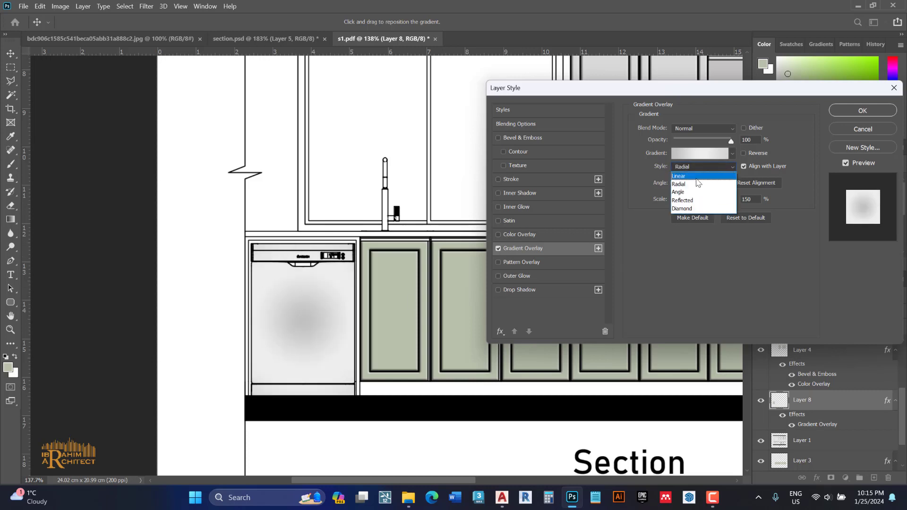
{"action": "left_click", "coordinate": [689, 177]}
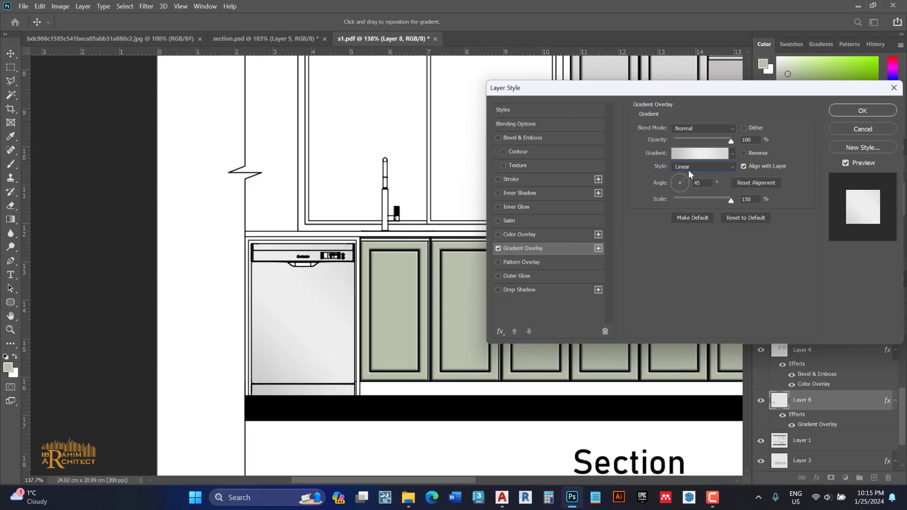
Step: Experiment with colour stops in the Gradient Editor, then cancel the edits
{"action": "left_click", "coordinate": [710, 157]}
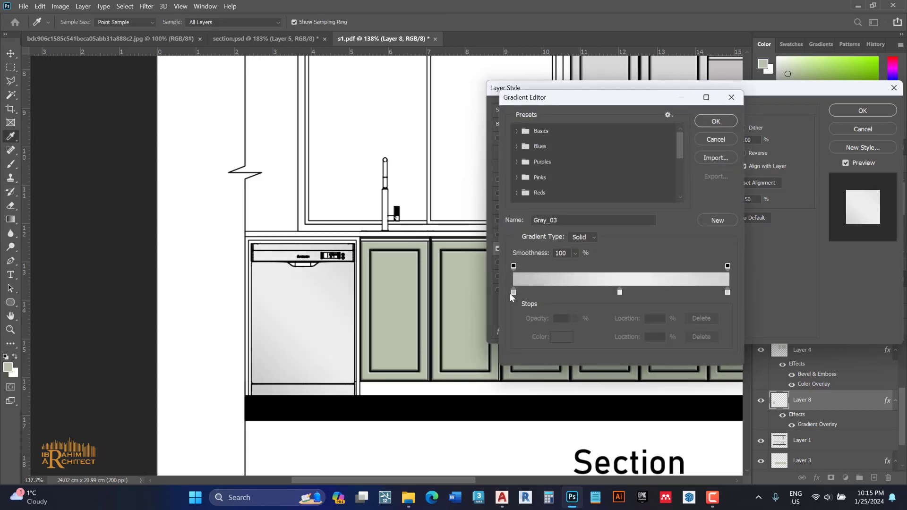
{"action": "left_click_drag", "start_coordinate": [514, 292], "coordinate": [567, 293]}
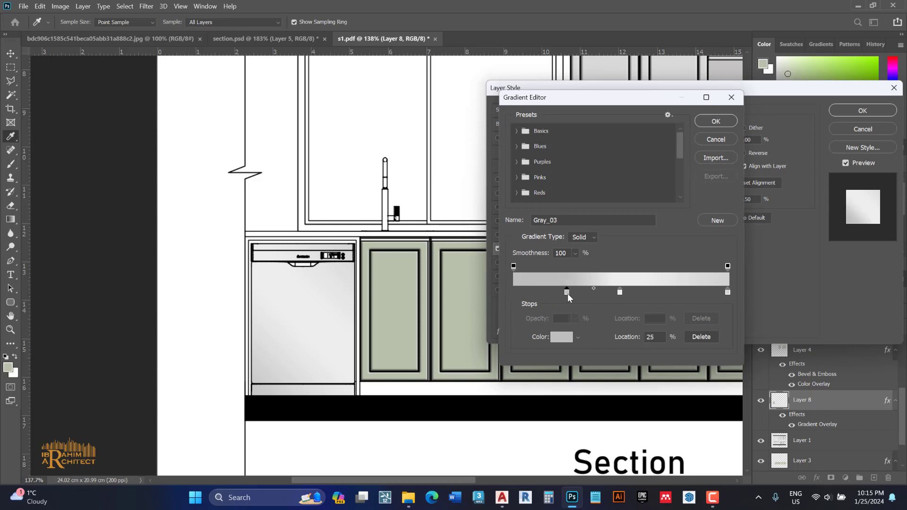
{"action": "left_click", "coordinate": [569, 293]}
{"action": "left_click", "coordinate": [719, 141]}
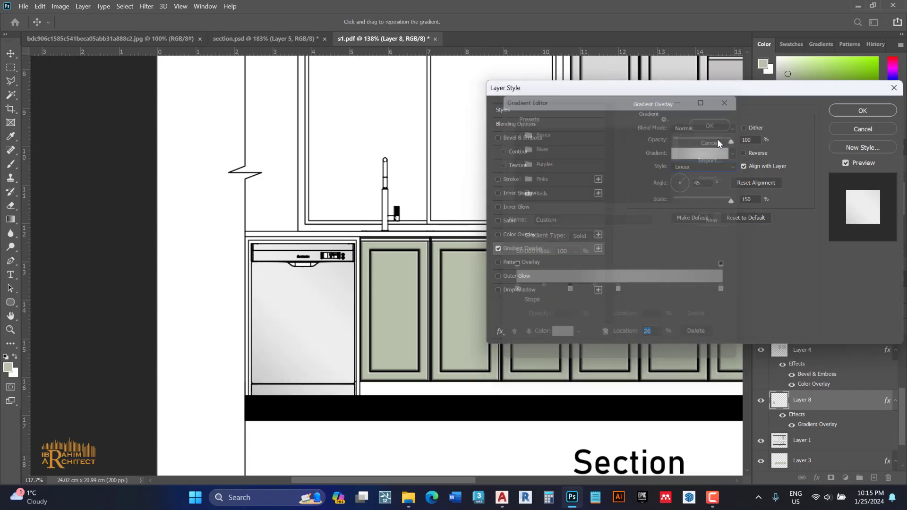
Step: Commit the dishwasher's Gradient Overlay on Layer 8
{"action": "left_click", "coordinate": [848, 110]}
{"action": "scroll", "coordinate": [393, 291], "scroll_direction": "down", "scroll_amount": 3}
{"action": "scroll", "coordinate": [351, 304], "scroll_direction": "down", "scroll_amount": 2}
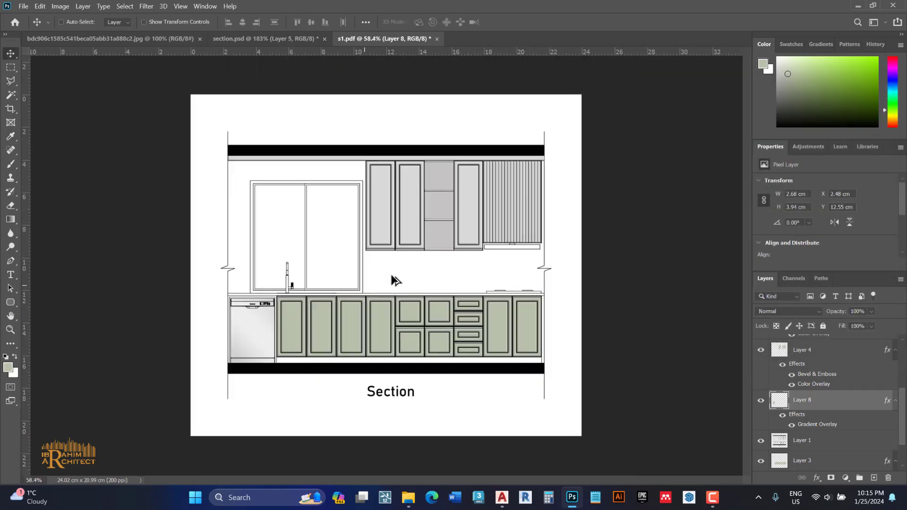
{"action": "scroll", "coordinate": [394, 280], "scroll_direction": "up", "scroll_amount": 2}
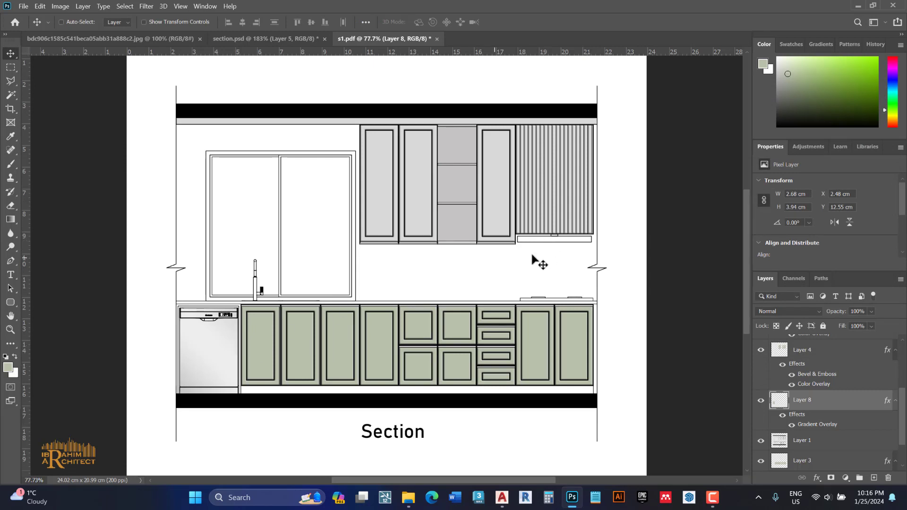
{"action": "scroll", "coordinate": [822, 421], "scroll_direction": "down", "scroll_amount": 2}
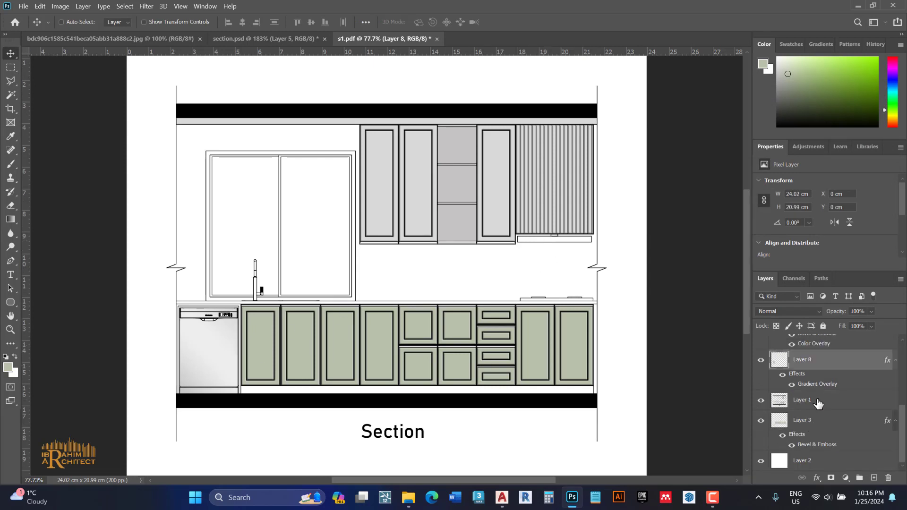
Step: Magic-wand the strip under the slatted cabinet and its small tab on Layer 1
{"action": "left_click", "coordinate": [818, 399]}
{"action": "key", "text": "w"}
{"action": "scroll", "coordinate": [574, 240], "scroll_direction": "up", "scroll_amount": 3}
{"action": "scroll", "coordinate": [572, 239], "scroll_direction": "up", "scroll_amount": 3}
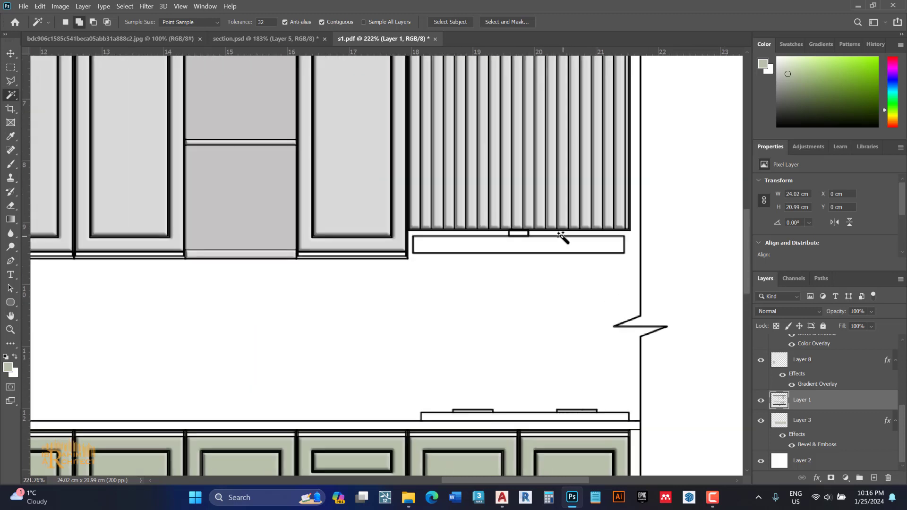
{"action": "scroll", "coordinate": [543, 246], "scroll_direction": "up", "scroll_amount": 2}
{"action": "left_click", "coordinate": [500, 248]}
{"action": "left_click", "coordinate": [495, 232], "text": "shift"}
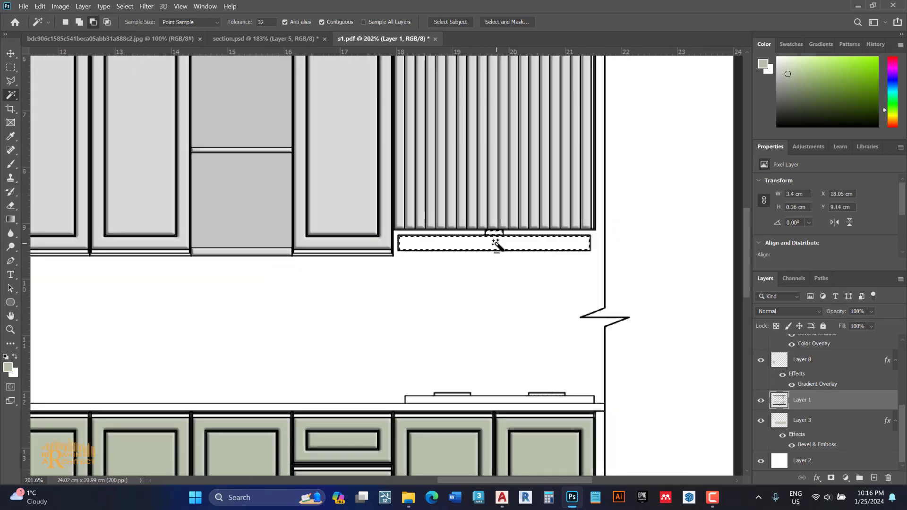
{"action": "scroll", "coordinate": [494, 243], "scroll_direction": "down", "scroll_amount": 3}
{"action": "scroll", "coordinate": [486, 260], "scroll_direction": "down", "scroll_amount": 2}
{"action": "scroll", "coordinate": [317, 315], "scroll_direction": "up", "scroll_amount": 1}
Step: Make Layer 8 active by picking it from the canvas layer list
{"action": "key", "text": "v"}
{"action": "right_click", "coordinate": [208, 342]}
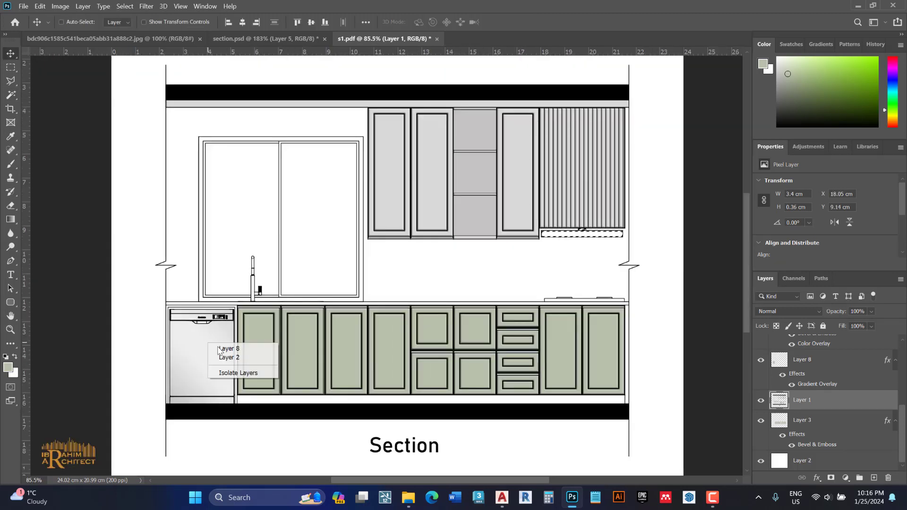
{"action": "left_click", "coordinate": [222, 347]}
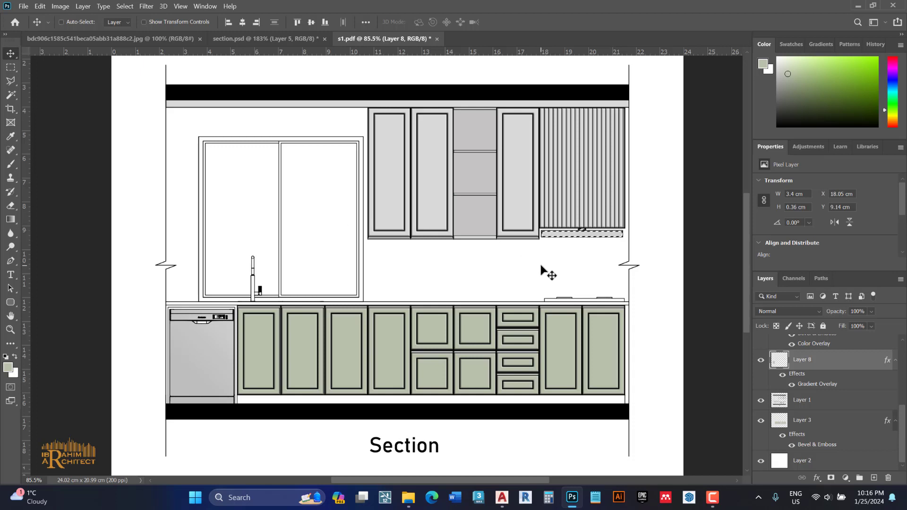
{"action": "key", "text": "ctrl"}
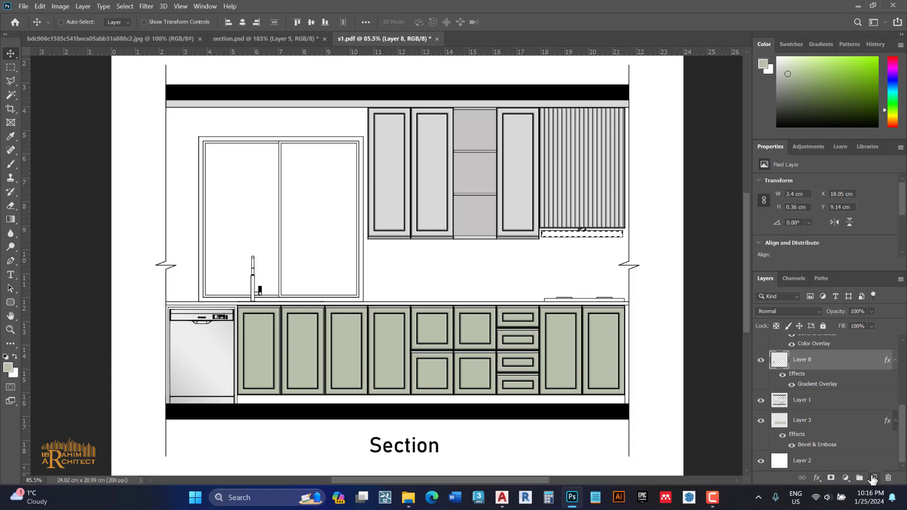
Step: Fill the strip under the slatted upper cabinet on a new Layer 9
{"action": "left_click", "coordinate": [873, 478]}
{"action": "key", "text": "alt+BackSpace"}
{"action": "key", "text": "ctrl+d"}
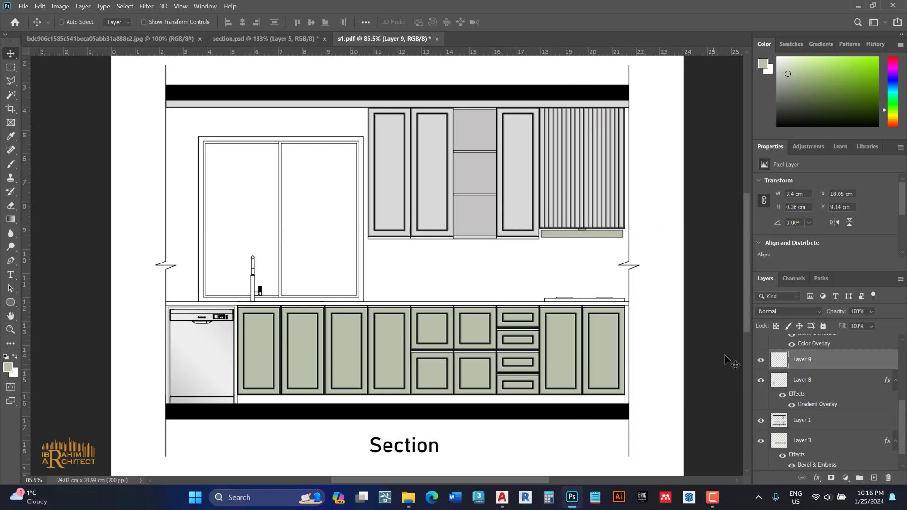
Step: Copy Layer 8's Gradient Overlay style and paste it onto Layer 9
{"action": "right_click", "coordinate": [831, 381]}
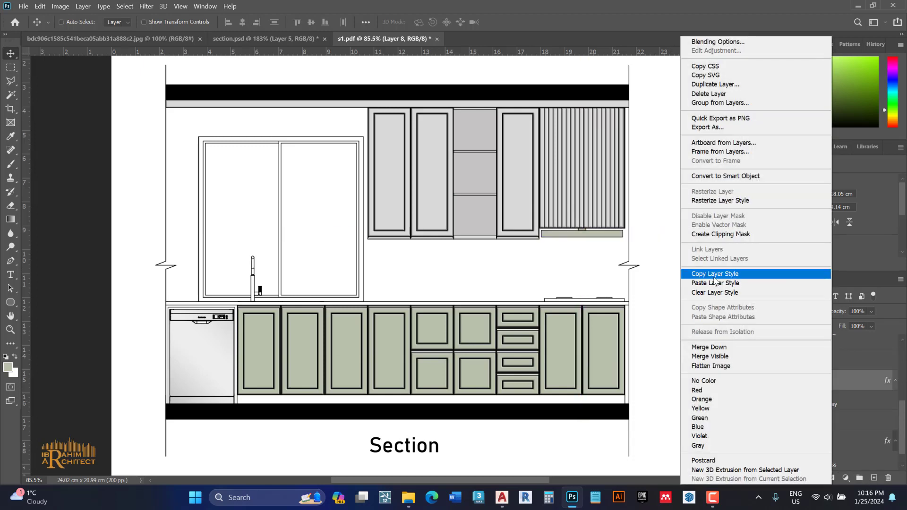
{"action": "left_click", "coordinate": [715, 276]}
{"action": "right_click", "coordinate": [830, 360]}
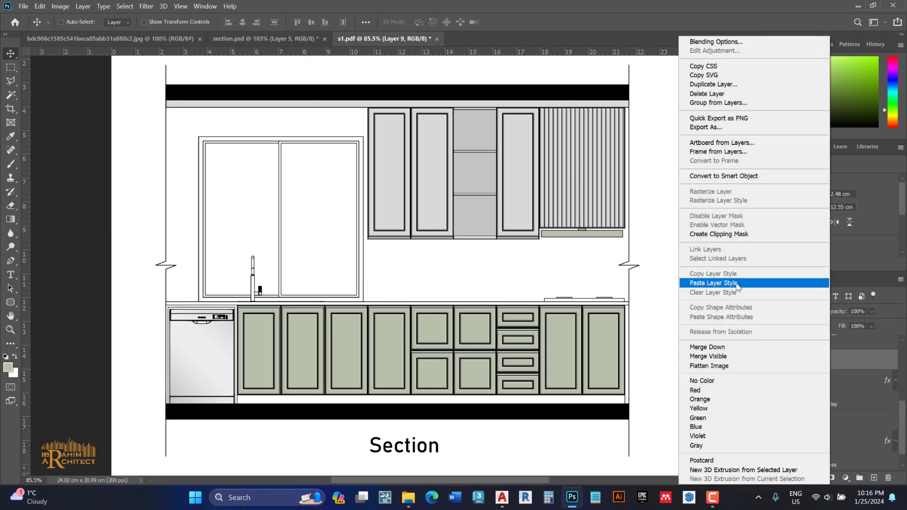
{"action": "left_click", "coordinate": [737, 283]}
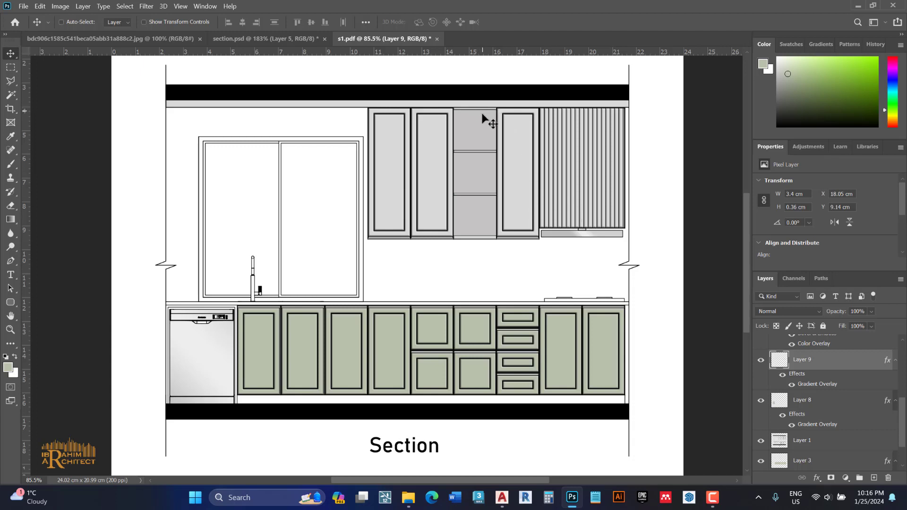
Step: Add Layer 10 and marquee-select the open cabinet's top compartment
{"action": "scroll", "coordinate": [485, 109], "scroll_direction": "up", "scroll_amount": 2}
{"action": "scroll", "coordinate": [486, 109], "scroll_direction": "up", "scroll_amount": 3}
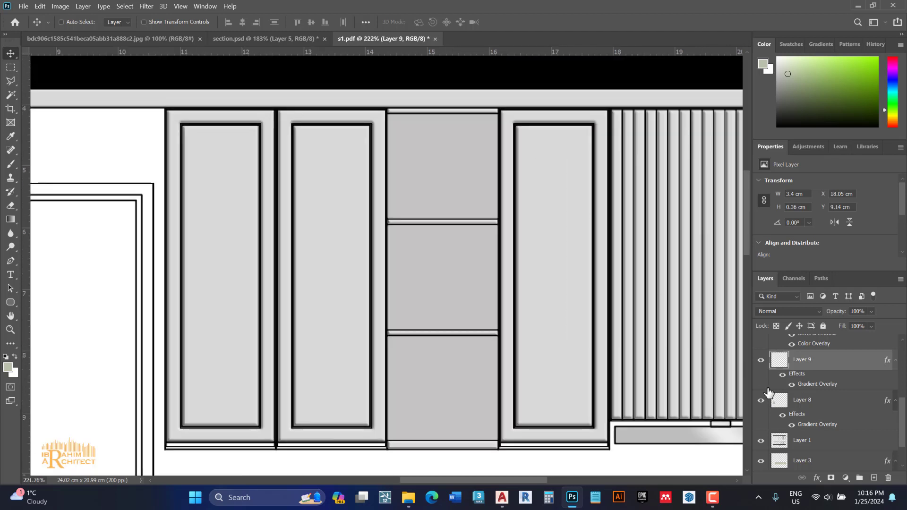
{"action": "left_click", "coordinate": [874, 478]}
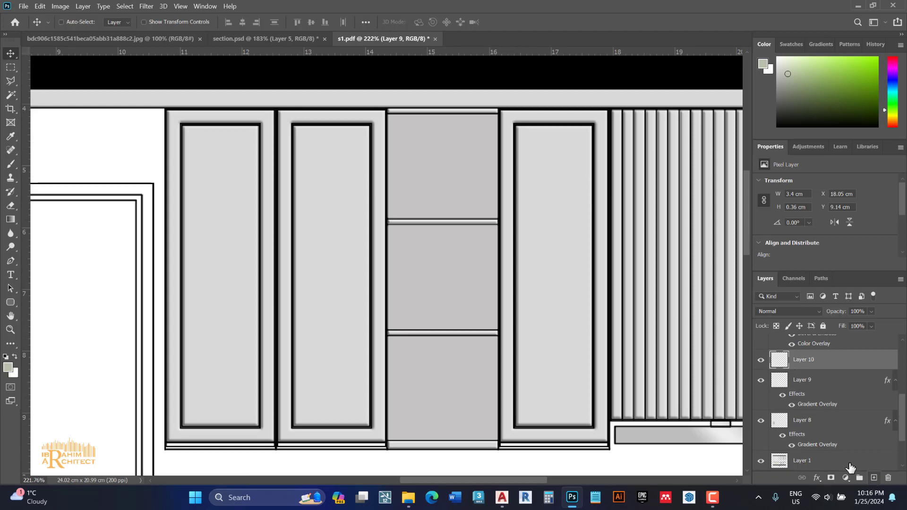
{"action": "left_click", "coordinate": [10, 67]}
{"action": "scroll", "coordinate": [477, 117], "scroll_direction": "up", "scroll_amount": 3}
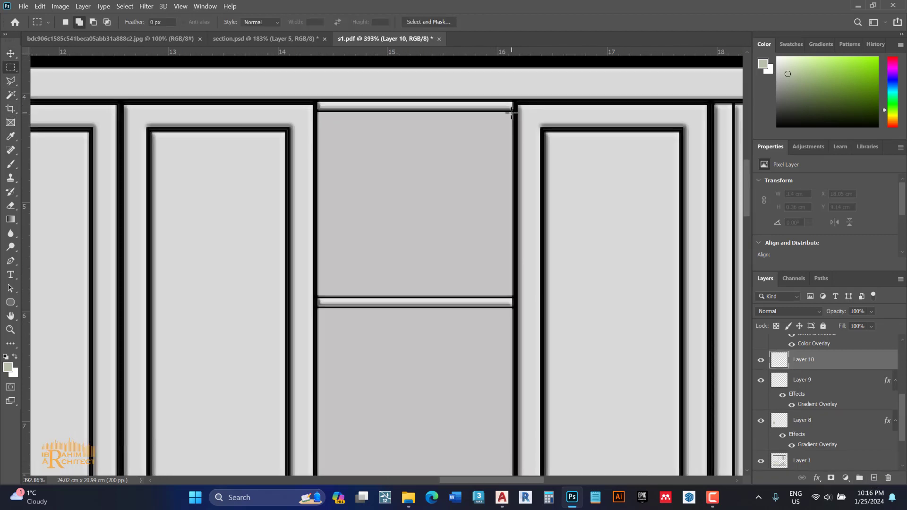
{"action": "left_click_drag", "start_coordinate": [512, 110], "coordinate": [318, 276]}
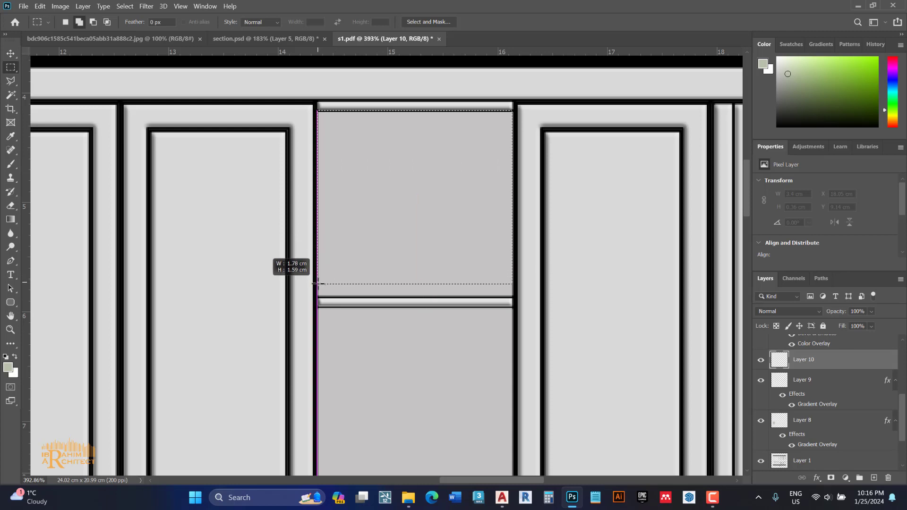
{"action": "left_click_drag", "start_coordinate": [319, 276], "coordinate": [318, 284]}
Step: Fill the compartment bright orange and move Layer 10 higher in the stack
{"action": "left_click", "coordinate": [891, 119]}
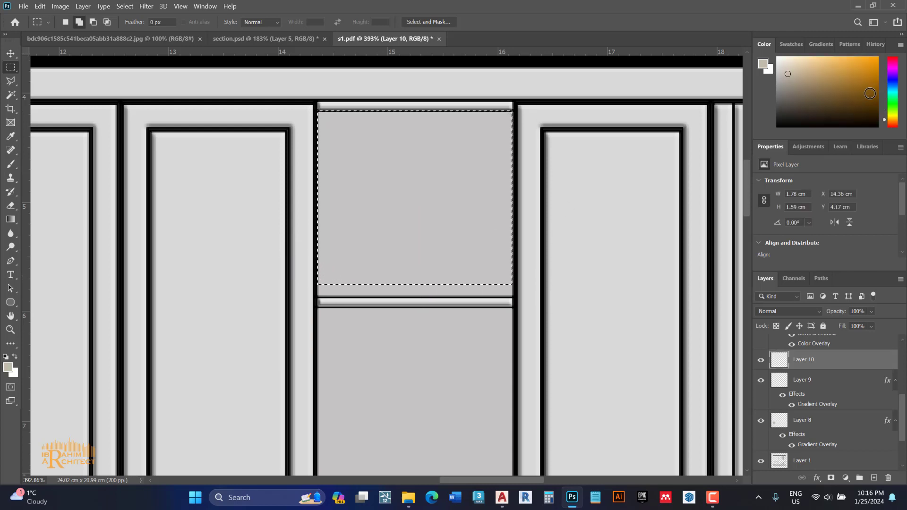
{"action": "left_click", "coordinate": [858, 57]}
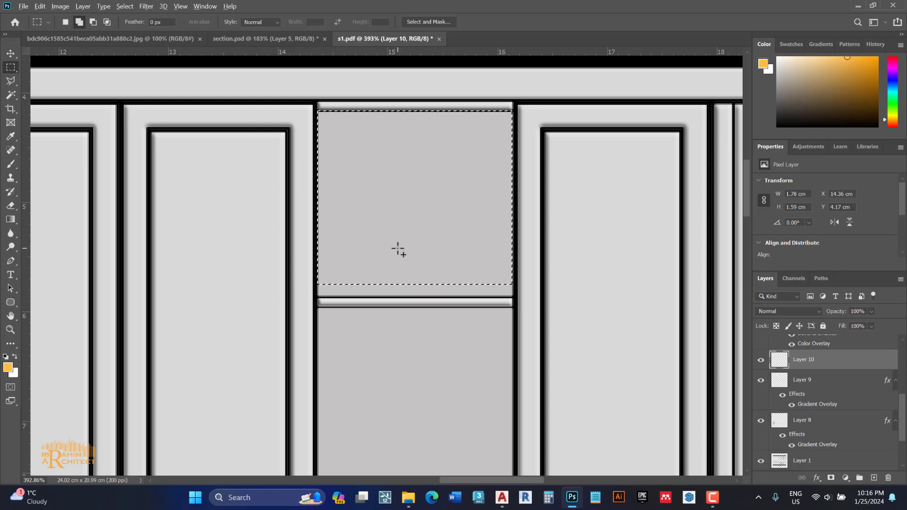
{"action": "left_click", "coordinate": [364, 119]}
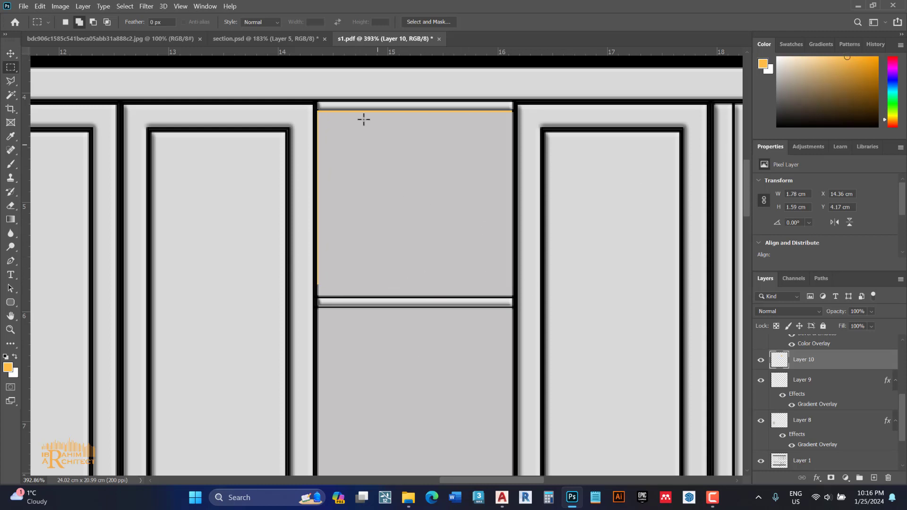
{"action": "left_click", "coordinate": [10, 53]}
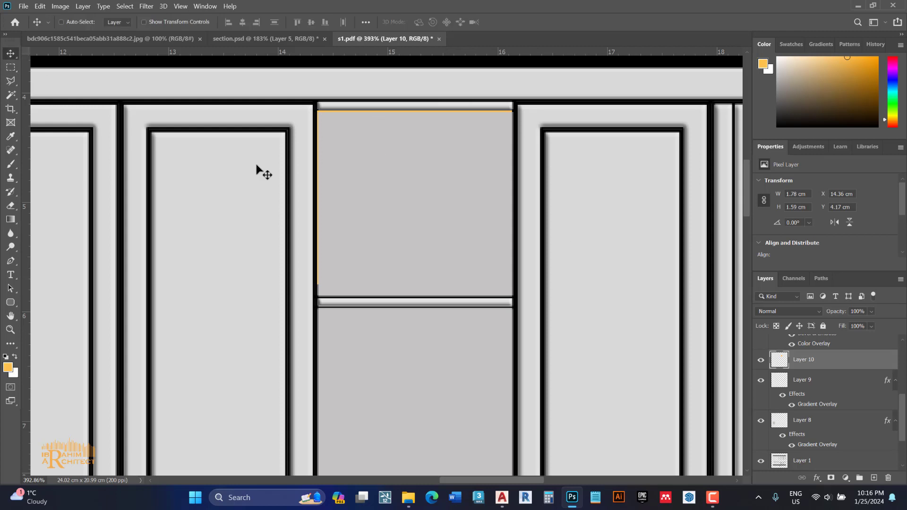
{"action": "left_click_drag", "start_coordinate": [819, 363], "coordinate": [807, 341]}
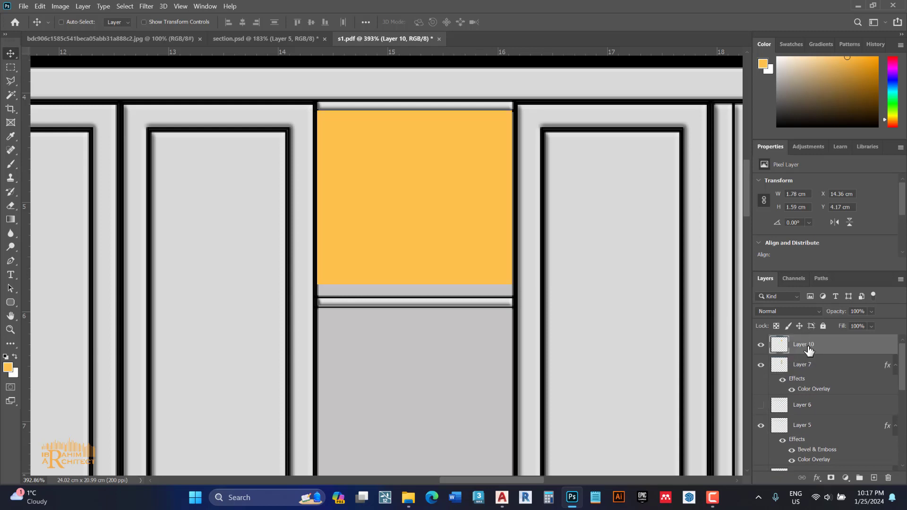
Step: Mask the orange block with a gradient so it fades down from the top
{"action": "left_click", "coordinate": [831, 479]}
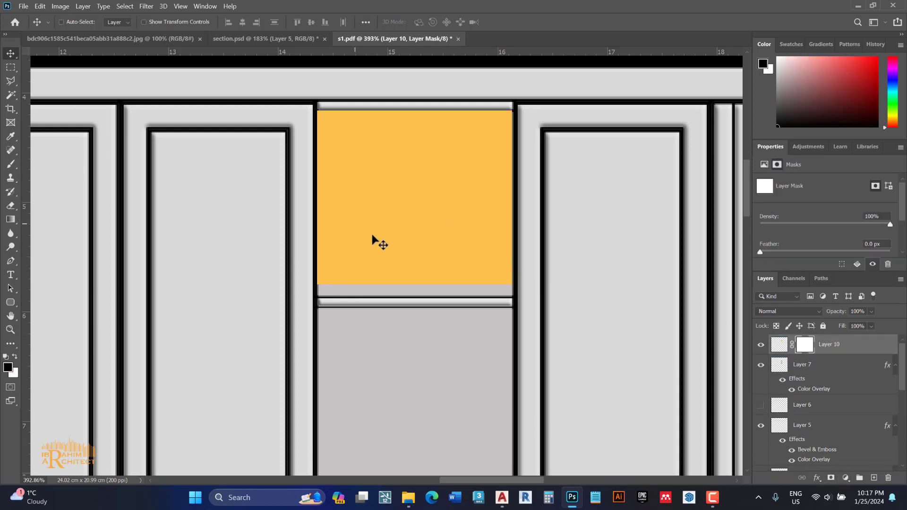
{"action": "left_click", "coordinate": [12, 220]}
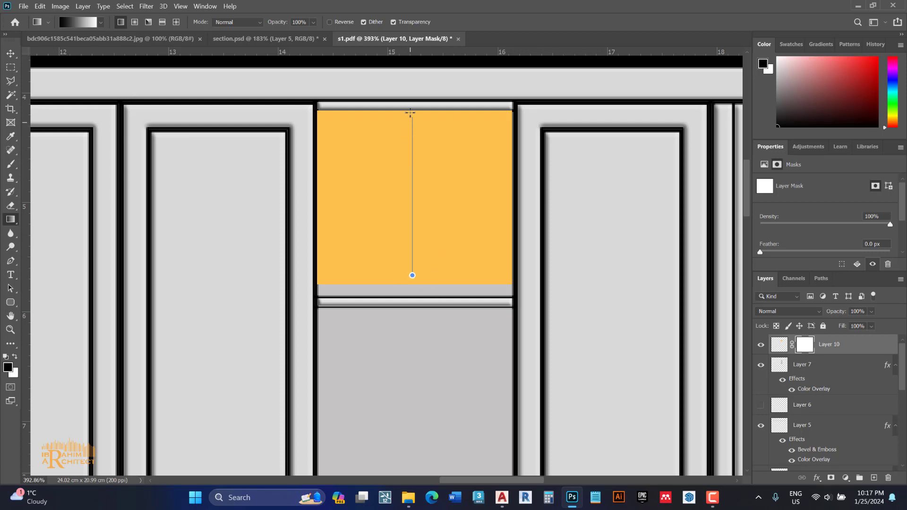
{"action": "left_click_drag", "start_coordinate": [410, 225], "coordinate": [410, 117]}
{"action": "left_click_drag", "start_coordinate": [416, 246], "coordinate": [408, 105]}
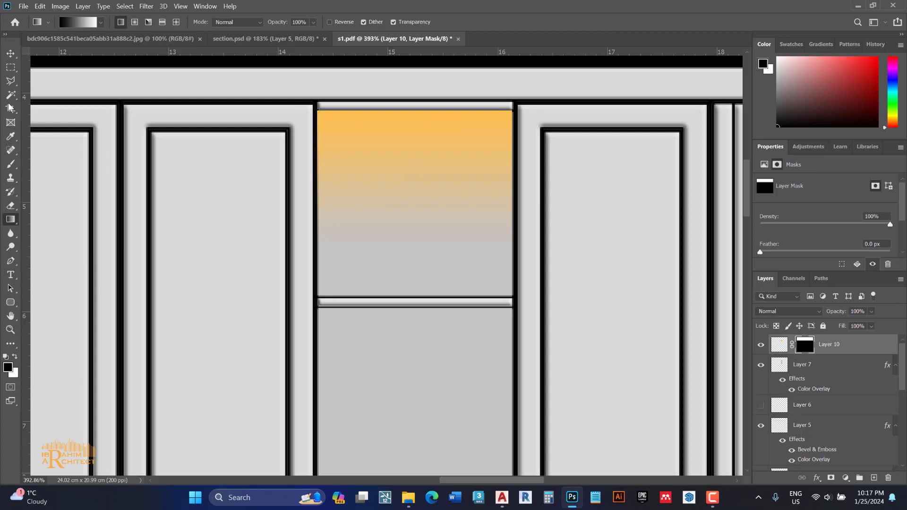
Step: Set the glow layer to 80% opacity and compare it hidden and shown
{"action": "left_click", "coordinate": [11, 54]}
{"action": "scroll", "coordinate": [295, 186], "scroll_direction": "down", "scroll_amount": 5}
{"action": "scroll", "coordinate": [307, 200], "scroll_direction": "down", "scroll_amount": 3}
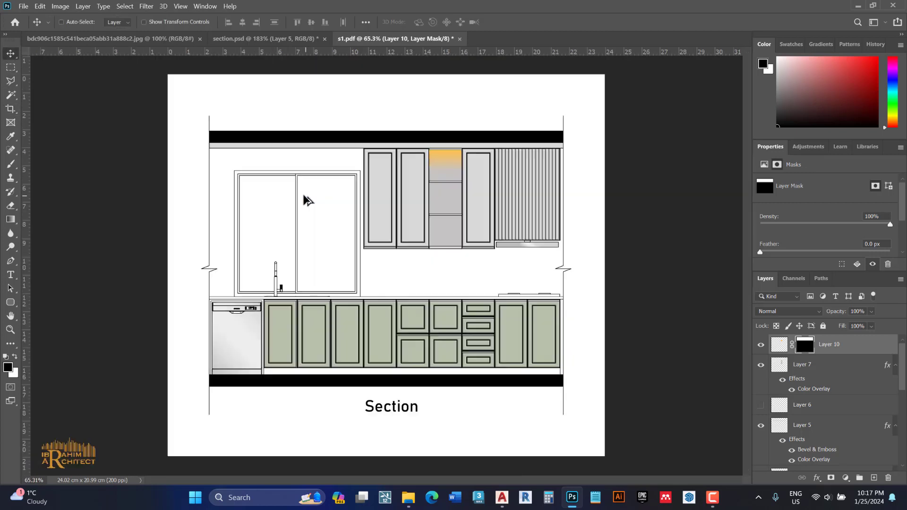
{"action": "scroll", "coordinate": [348, 176], "scroll_direction": "up", "scroll_amount": 1}
{"action": "scroll", "coordinate": [371, 168], "scroll_direction": "up", "scroll_amount": 1}
{"action": "scroll", "coordinate": [445, 170], "scroll_direction": "down", "scroll_amount": 1}
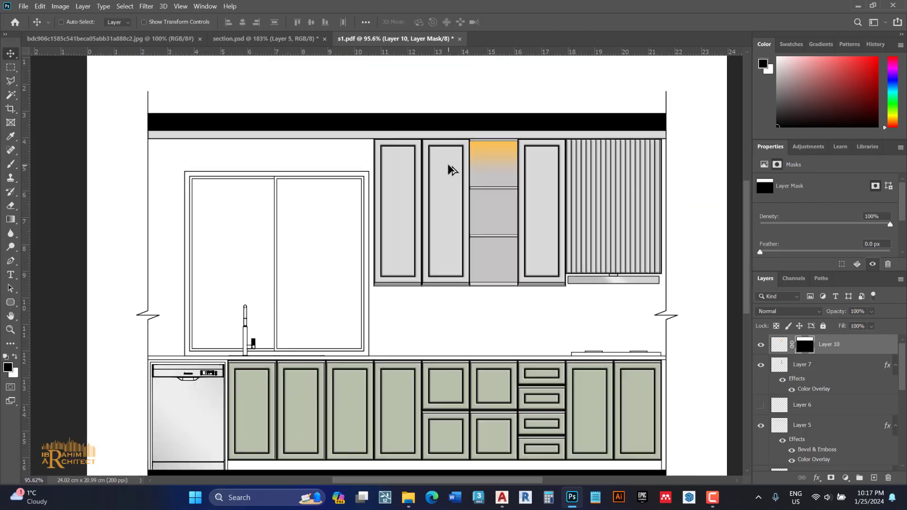
{"action": "left_click", "coordinate": [832, 312]}
{"action": "left_click", "coordinate": [761, 344]}
Step: Convert the orange glow layer into a smart object
{"action": "right_click", "coordinate": [850, 346]}
{"action": "left_click", "coordinate": [730, 176]}
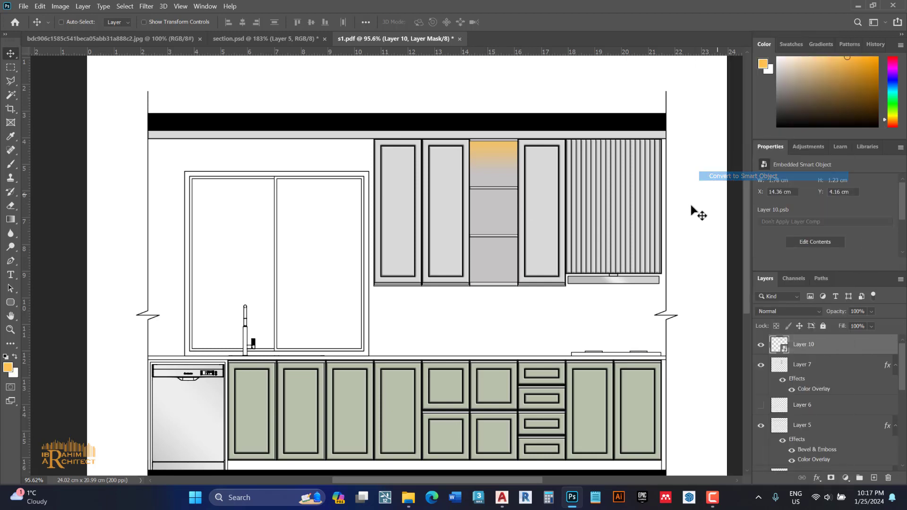
{"action": "scroll", "coordinate": [503, 154], "scroll_direction": "up", "scroll_amount": 3}
Step: Duplicate the glow into the middle and lowest compartments and beneath the cabinets
{"action": "left_click_drag", "start_coordinate": [502, 151], "coordinate": [496, 226]}
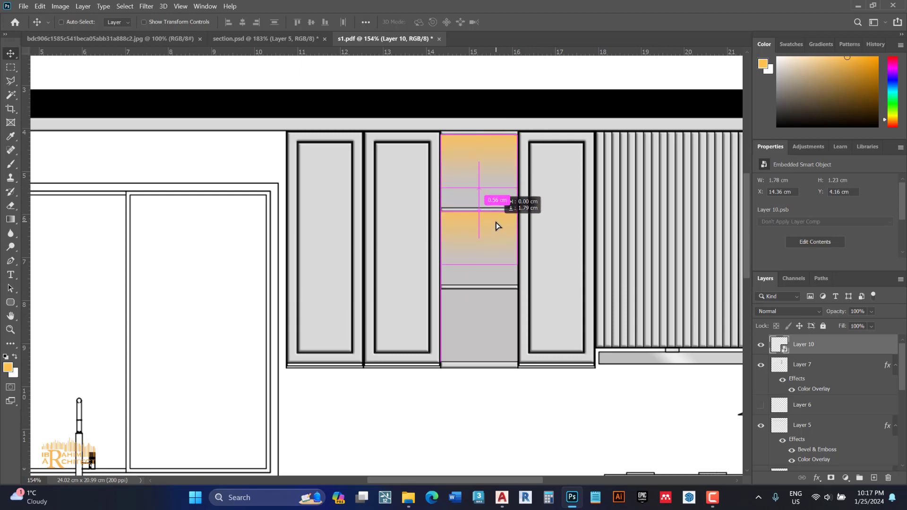
{"action": "left_click_drag", "start_coordinate": [496, 226], "coordinate": [501, 316]}
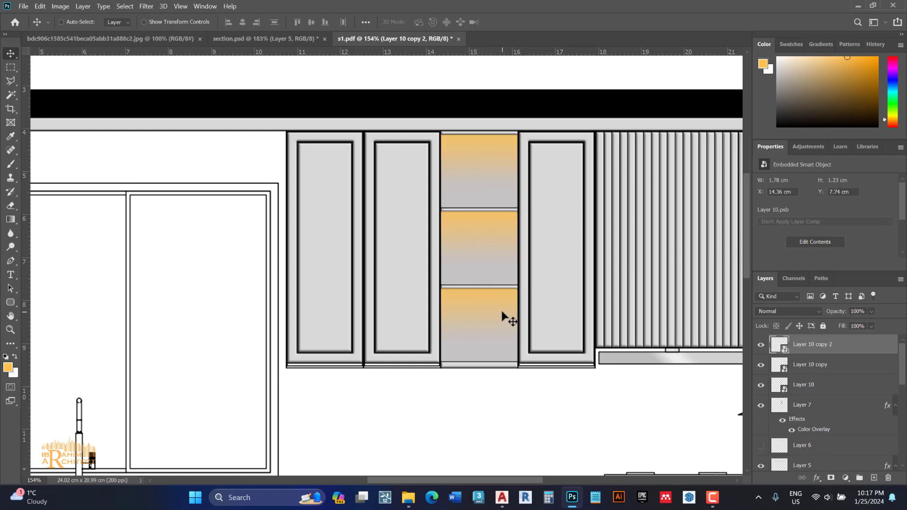
{"action": "left_click_drag", "start_coordinate": [498, 310], "coordinate": [504, 382]}
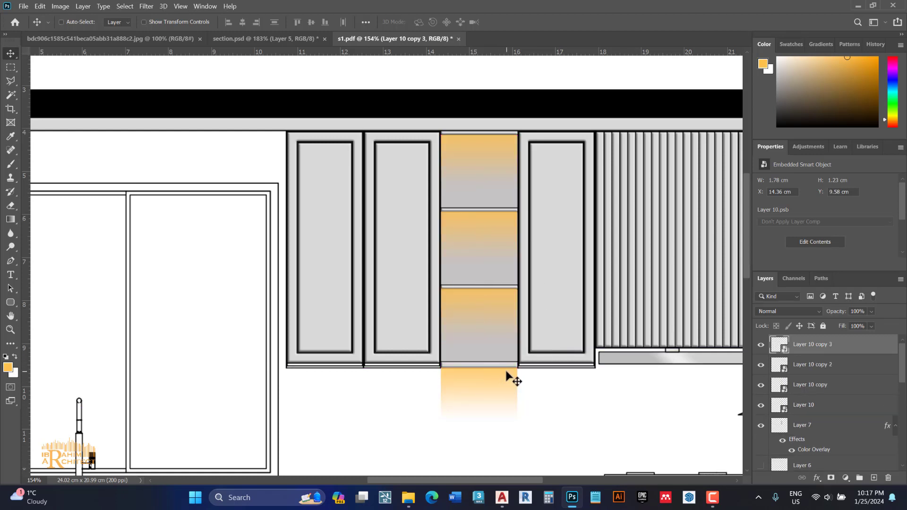
Step: Free-transform the lower glow to about 7.15 cm wide under all four left cabinets
{"action": "key", "text": "ctrl+t"}
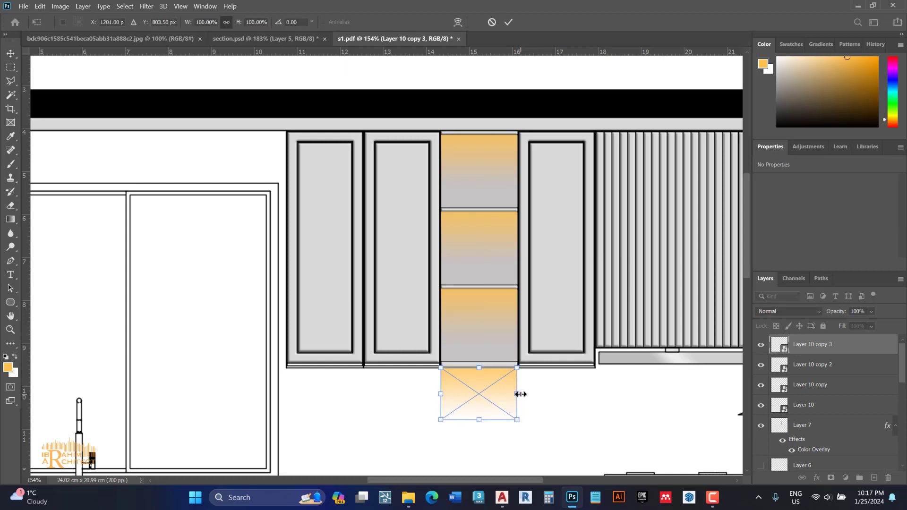
{"action": "left_click_drag", "start_coordinate": [518, 394], "coordinate": [599, 396]}
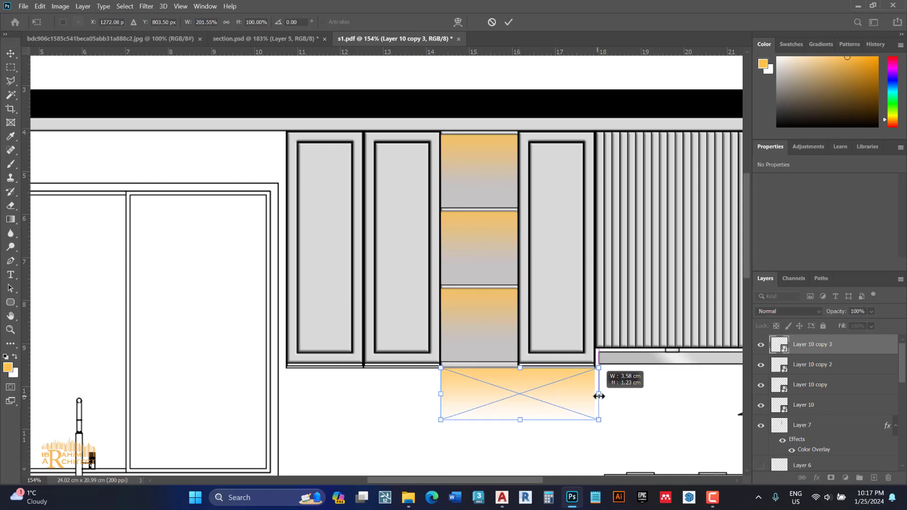
{"action": "left_click_drag", "start_coordinate": [599, 396], "coordinate": [594, 396]}
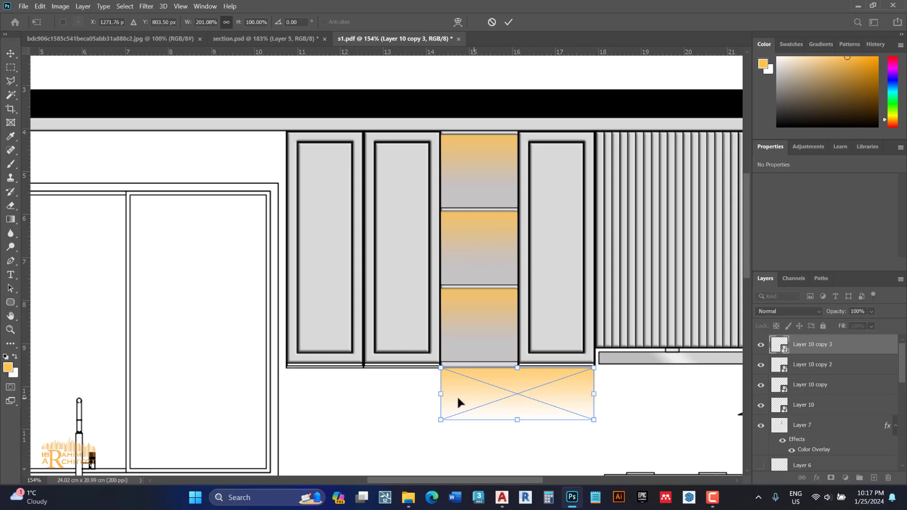
{"action": "left_click_drag", "start_coordinate": [441, 395], "coordinate": [288, 396]}
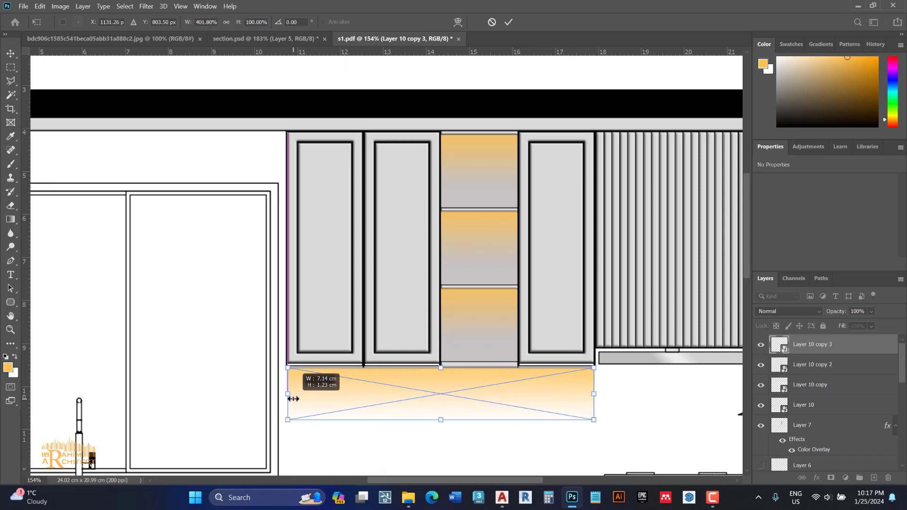
{"action": "key", "text": "Return"}
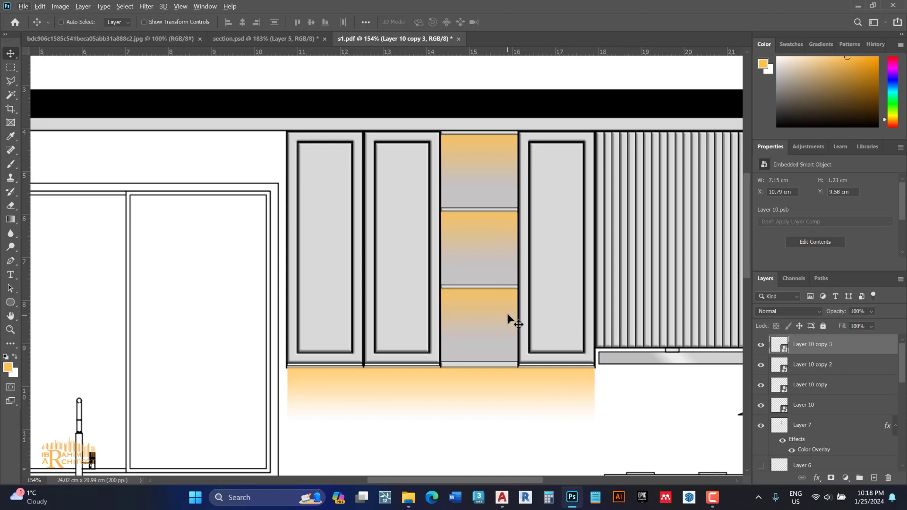
Step: Mask the glow's left and right ends with a black Soft Round brush
{"action": "left_click", "coordinate": [831, 478]}
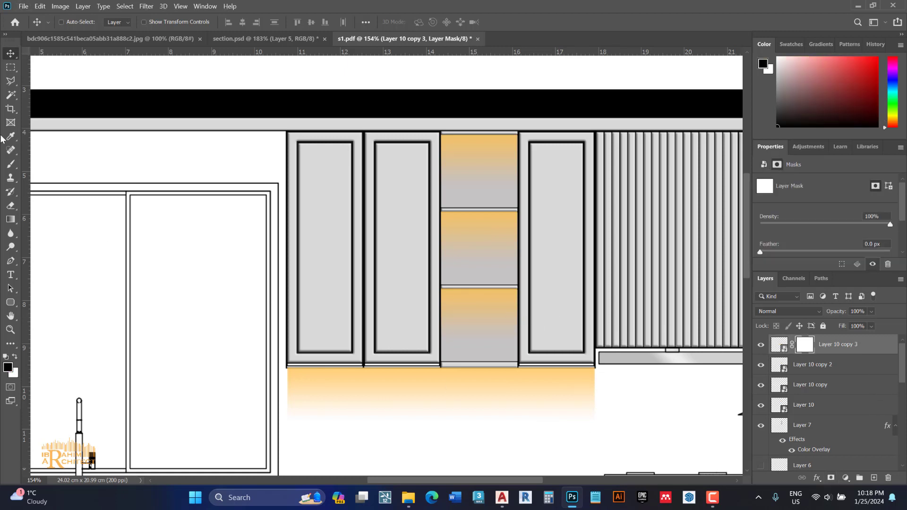
{"action": "left_click", "coordinate": [11, 164]}
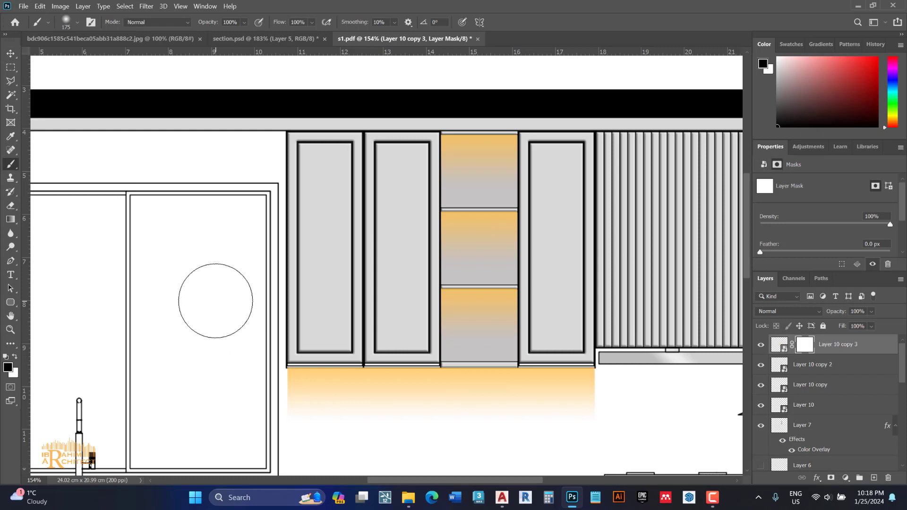
{"action": "right_click", "coordinate": [227, 305]}
{"action": "double_click", "coordinate": [299, 365]}
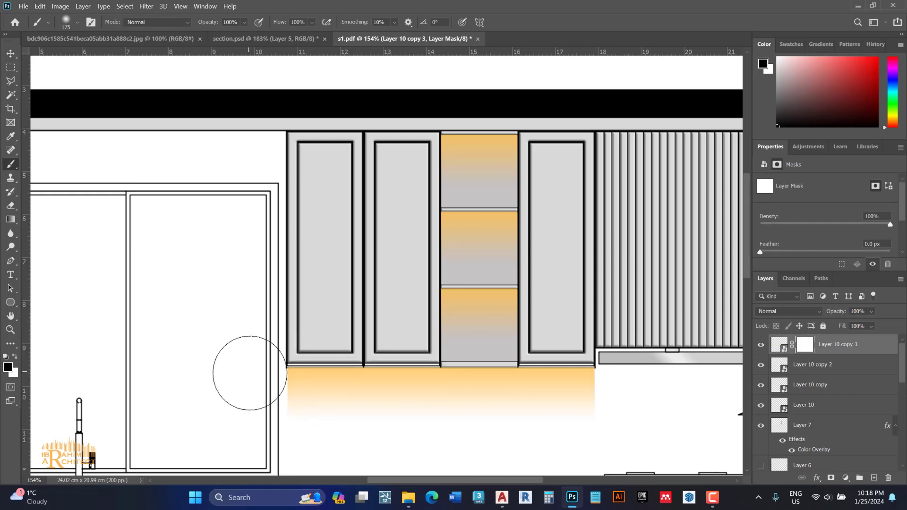
{"action": "left_click_drag", "start_coordinate": [257, 392], "coordinate": [269, 399]}
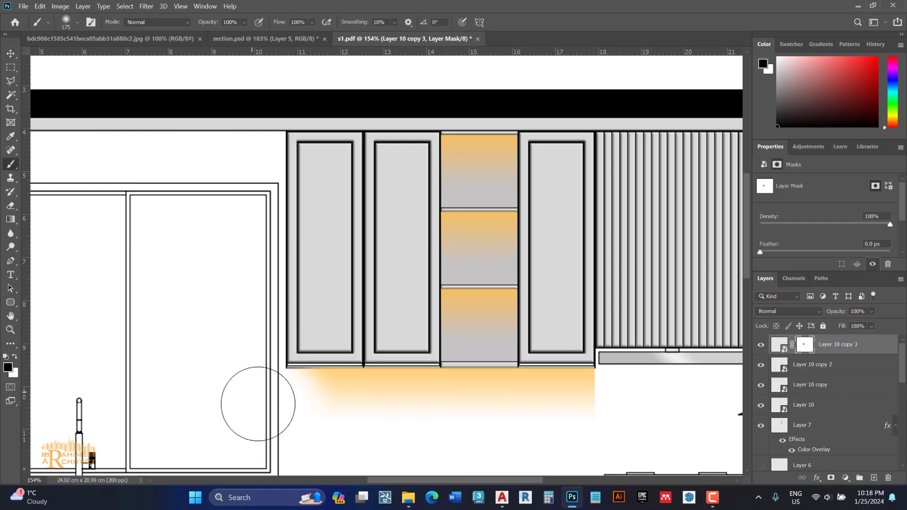
{"action": "left_click_drag", "start_coordinate": [628, 405], "coordinate": [626, 386]}
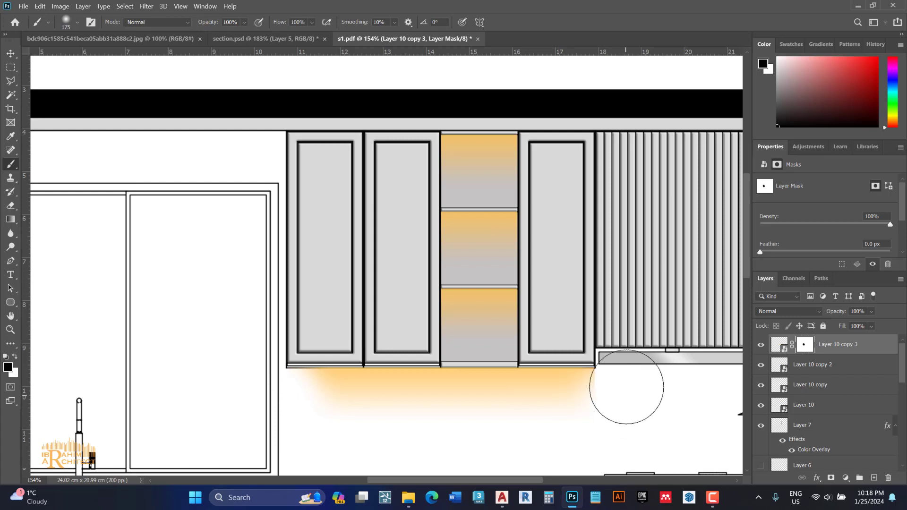
Step: Set the under-cabinet glow layer's opacity to 50%
{"action": "scroll", "coordinate": [213, 344], "scroll_direction": "down", "scroll_amount": 3, "text": "alt"}
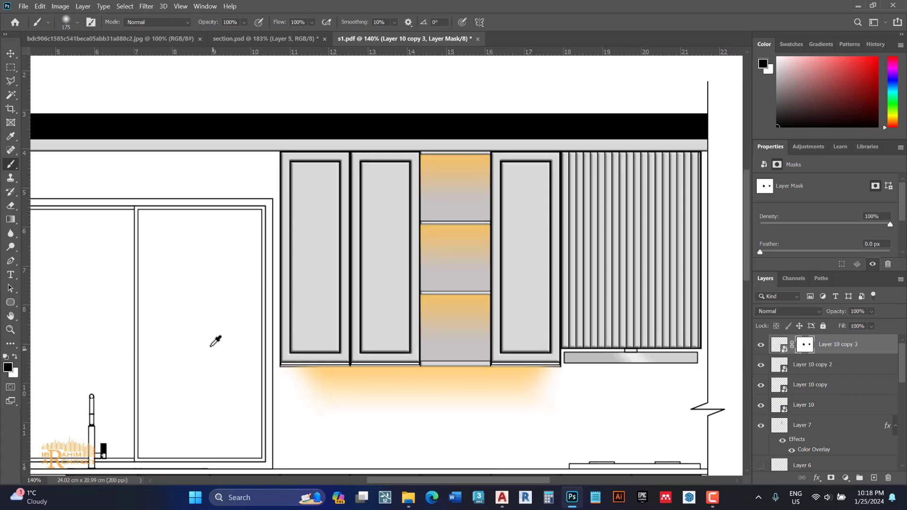
{"action": "scroll", "coordinate": [236, 352], "scroll_direction": "down", "scroll_amount": 2, "text": "alt"}
{"action": "scroll", "coordinate": [287, 324], "scroll_direction": "down", "scroll_amount": 2, "text": "alt"}
{"action": "scroll", "coordinate": [346, 264], "scroll_direction": "up", "scroll_amount": 2, "text": "alt"}
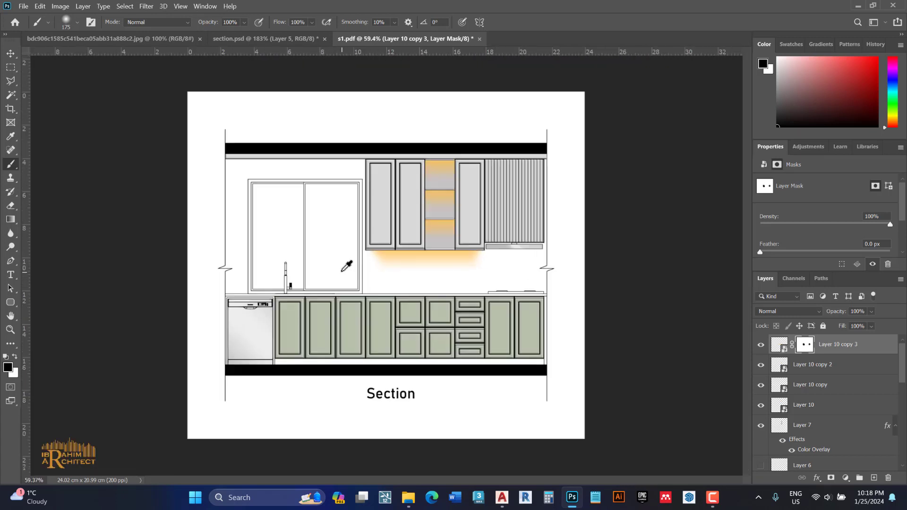
{"action": "scroll", "coordinate": [403, 261], "scroll_direction": "up", "scroll_amount": 3, "text": "alt"}
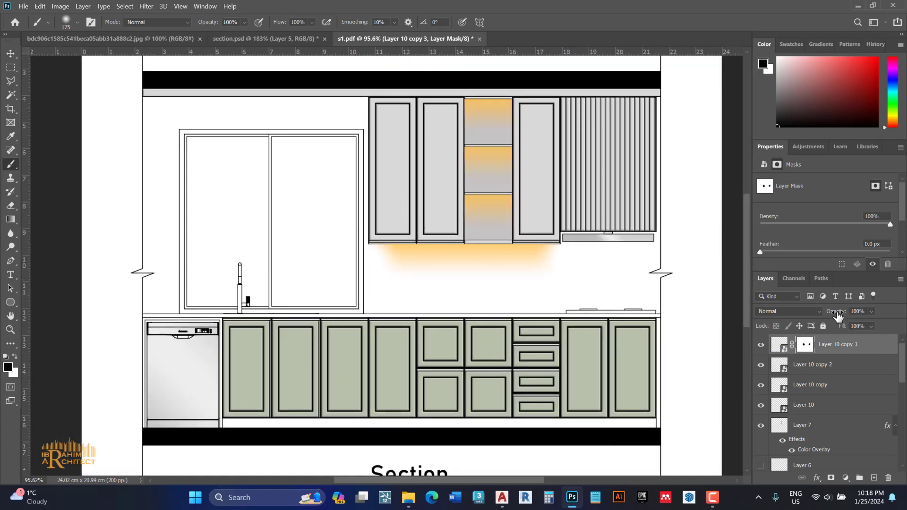
{"action": "type", "text": "50"}
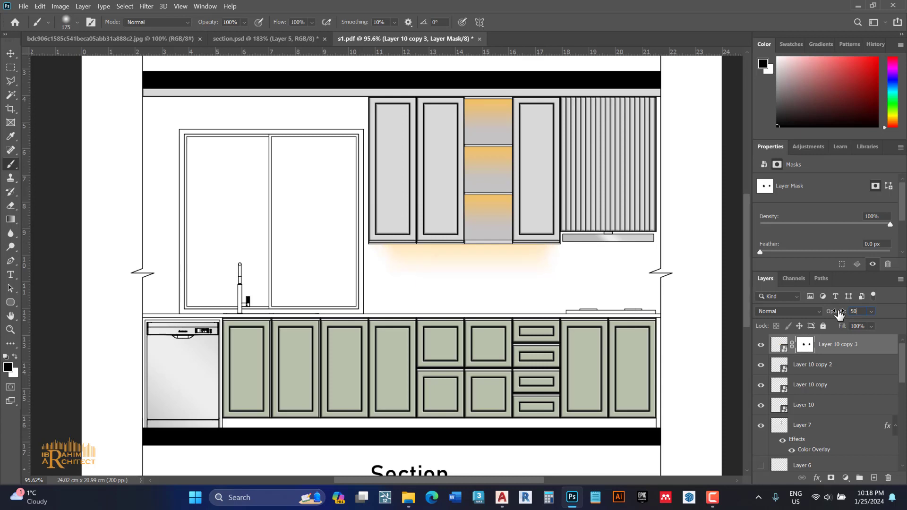
{"action": "key", "text": "Return"}
{"action": "scroll", "coordinate": [413, 300], "scroll_direction": "down", "scroll_amount": 3}
{"action": "scroll", "coordinate": [412, 300], "scroll_direction": "up", "scroll_amount": 2}
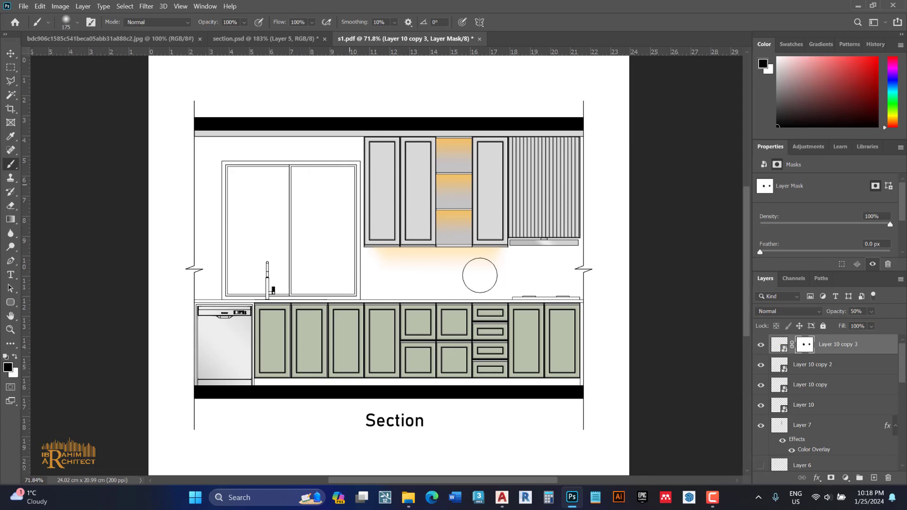
{"action": "scroll", "coordinate": [811, 420], "scroll_direction": "down", "scroll_amount": 3}
{"action": "scroll", "coordinate": [810, 421], "scroll_direction": "down", "scroll_amount": 2}
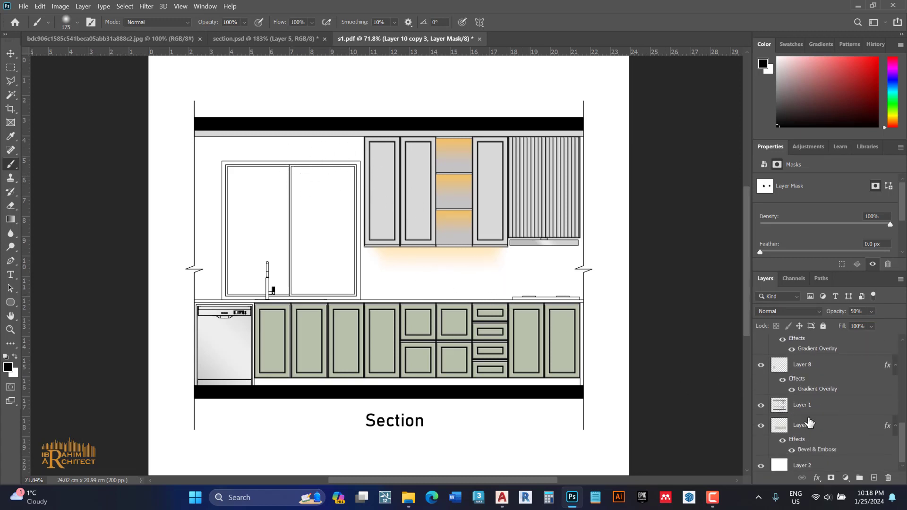
{"action": "scroll", "coordinate": [811, 424], "scroll_direction": "down", "scroll_amount": 2}
Step: Magic Wand the wall from Layer 1 and fill it orange on new Layer 11
{"action": "left_click", "coordinate": [807, 403]}
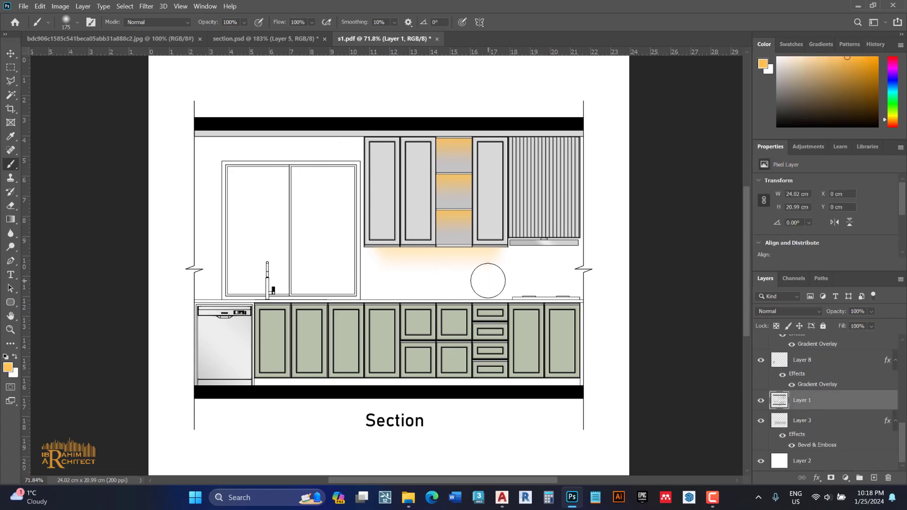
{"action": "key", "text": "w"}
{"action": "left_click", "coordinate": [477, 282]}
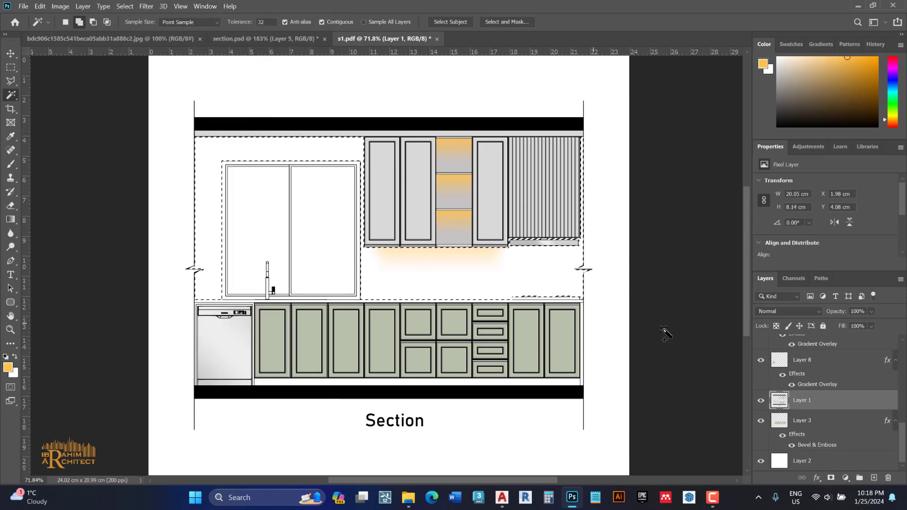
{"action": "left_click", "coordinate": [874, 478]}
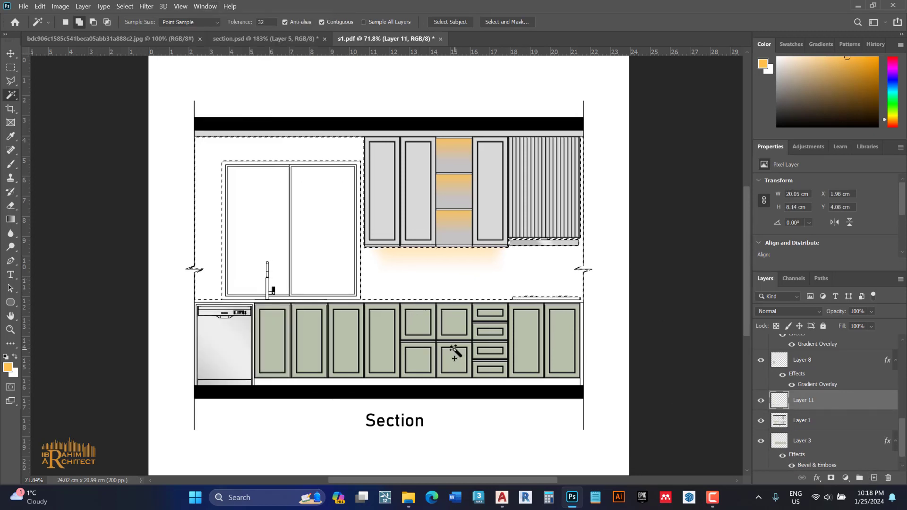
{"action": "key", "text": "alt+BackSpace"}
{"action": "key", "text": "ctrl+d"}
Step: Bring the terrazzo texture image to the front
{"action": "left_click", "coordinate": [181, 7]}
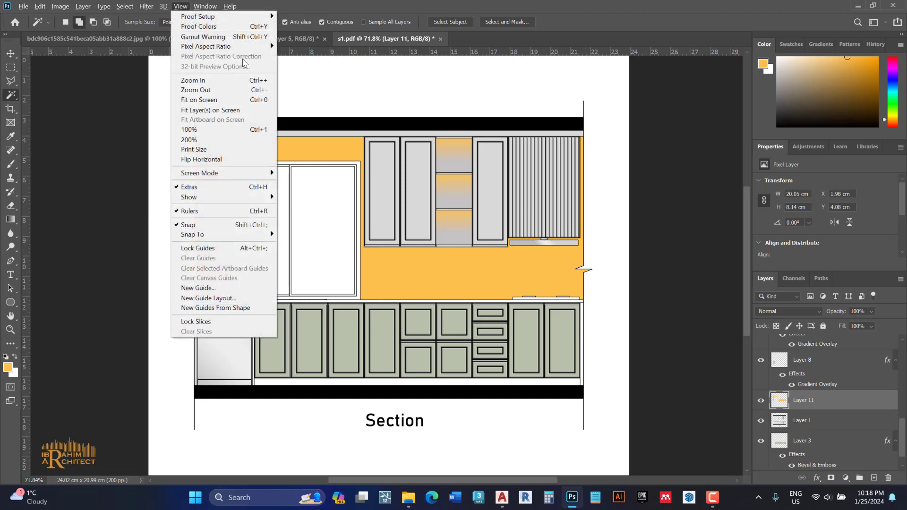
{"action": "left_click", "coordinate": [297, 41]}
{"action": "scroll", "coordinate": [283, 161], "scroll_direction": "down", "scroll_amount": 3}
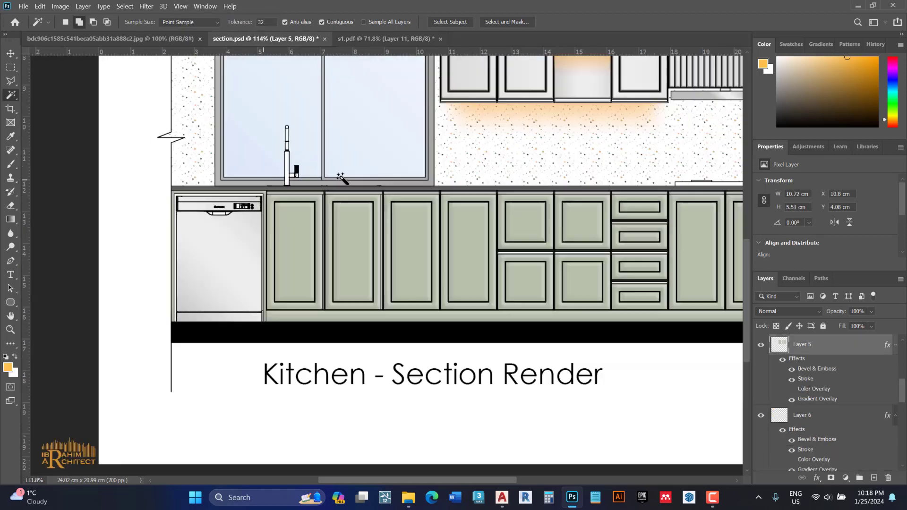
{"action": "scroll", "coordinate": [472, 152], "scroll_direction": "up", "scroll_amount": 3}
{"action": "left_click", "coordinate": [127, 39]}
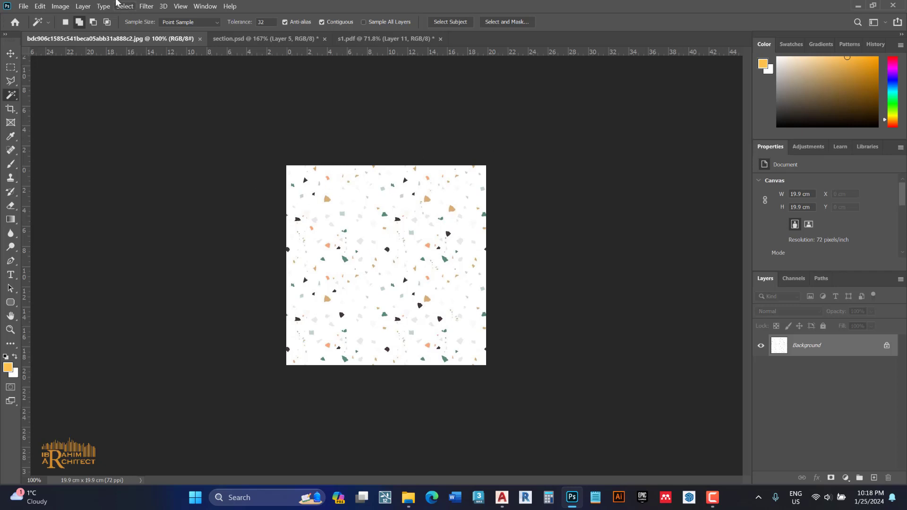
Step: Define the terrazzo image as a new pattern via Edit > Define Pattern
{"action": "left_click", "coordinate": [40, 6]}
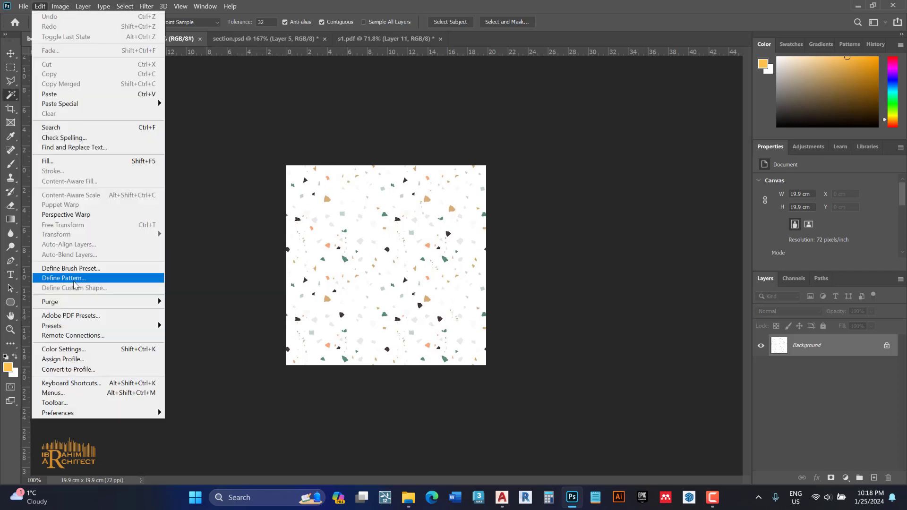
{"action": "left_click", "coordinate": [70, 278]}
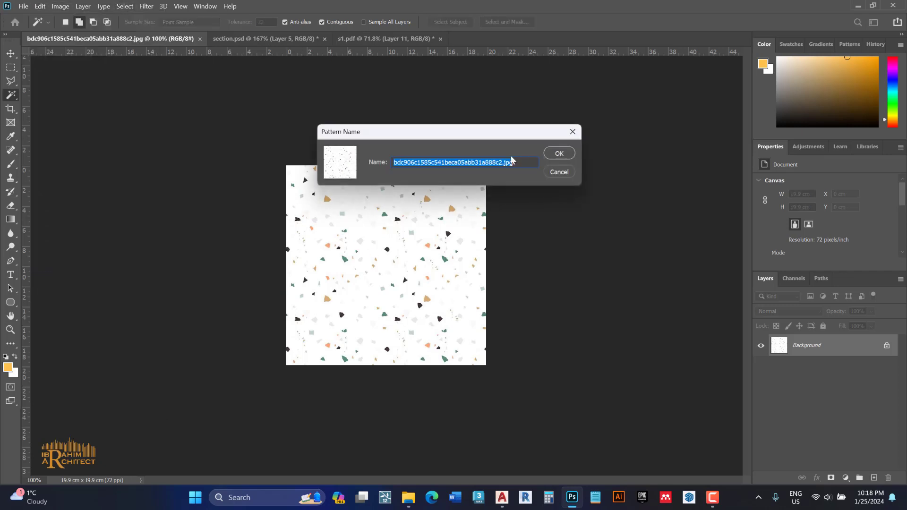
{"action": "left_click", "coordinate": [555, 156]}
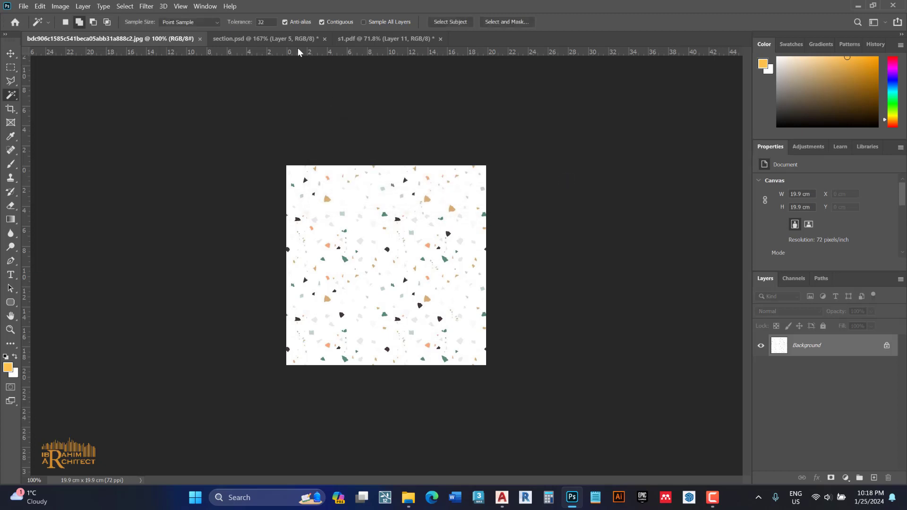
Step: Return to the s1.pdf kitchen section with the Move tool active
{"action": "left_click", "coordinate": [365, 42]}
{"action": "key", "text": "b"}
{"action": "right_click", "coordinate": [416, 264]}
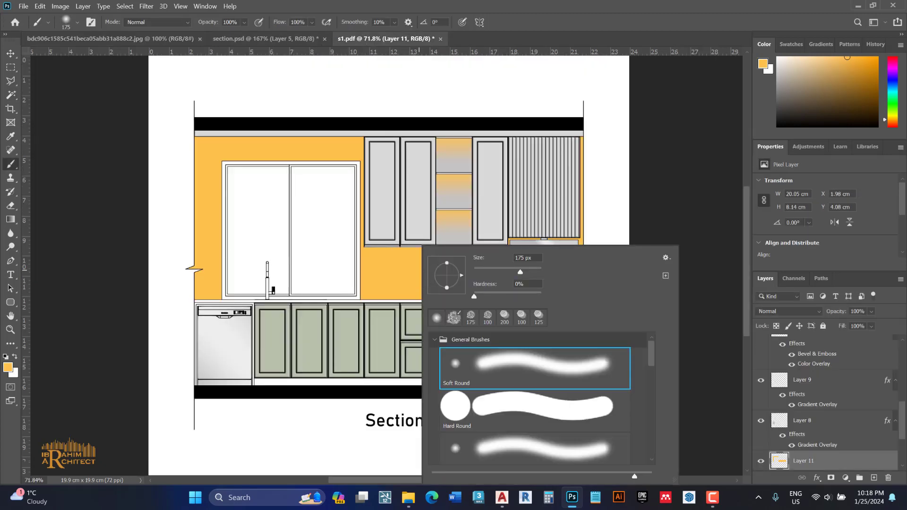
{"action": "left_click", "coordinate": [8, 59]}
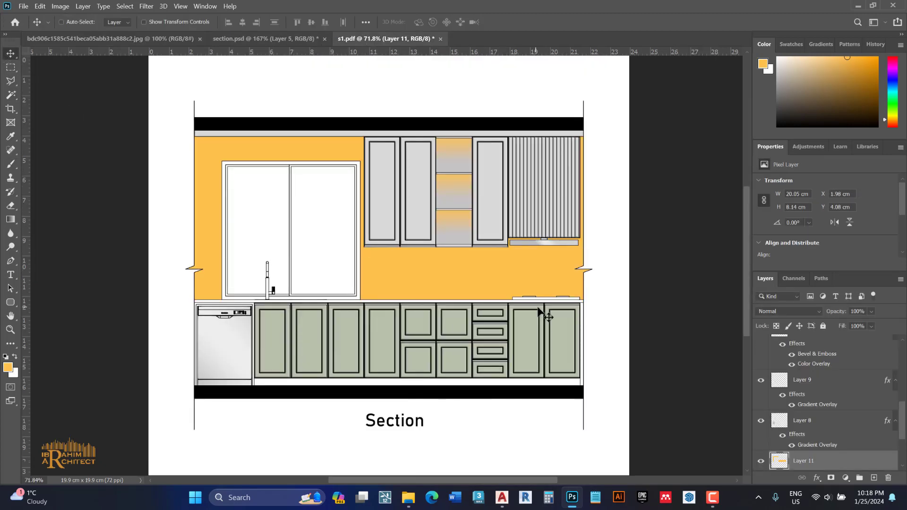
Step: Give Layer 11 a speckled terrazzo Pattern Overlay with its scale enlarged
{"action": "double_click", "coordinate": [853, 461]}
{"action": "left_click", "coordinate": [532, 261]}
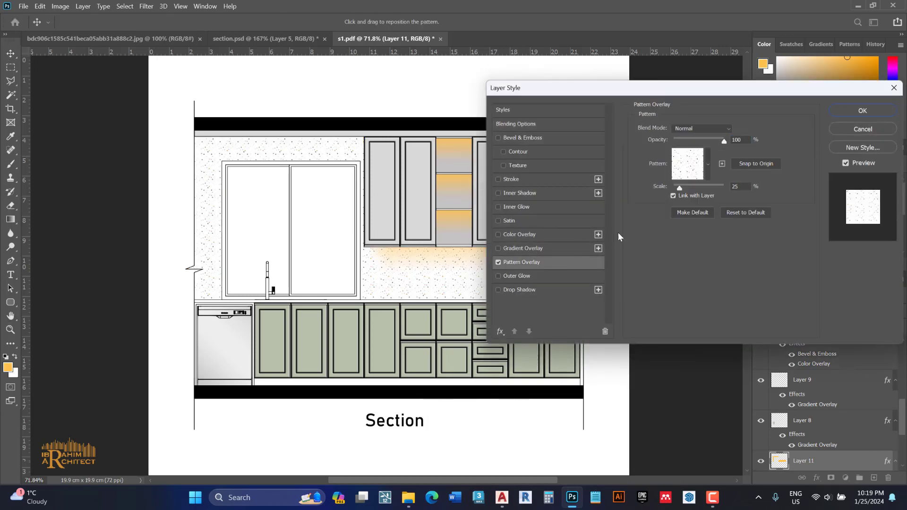
{"action": "left_click", "coordinate": [706, 165]}
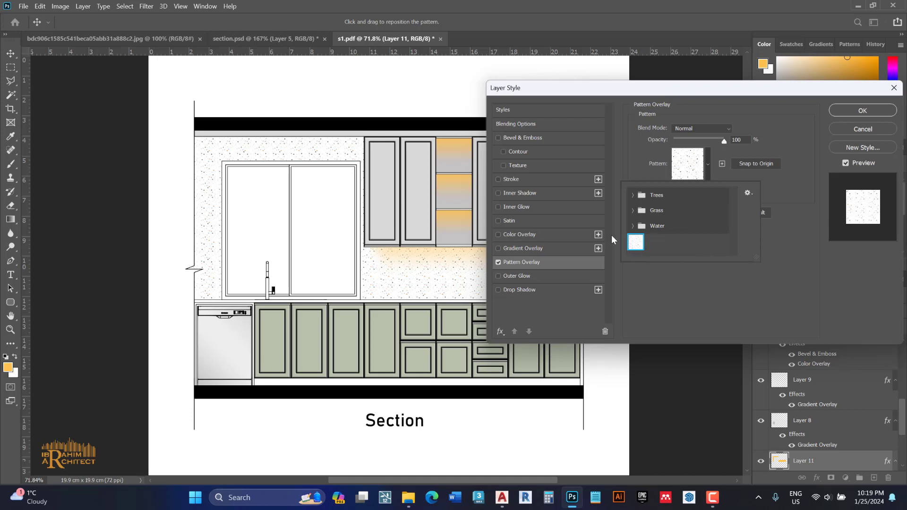
{"action": "double_click", "coordinate": [636, 242]}
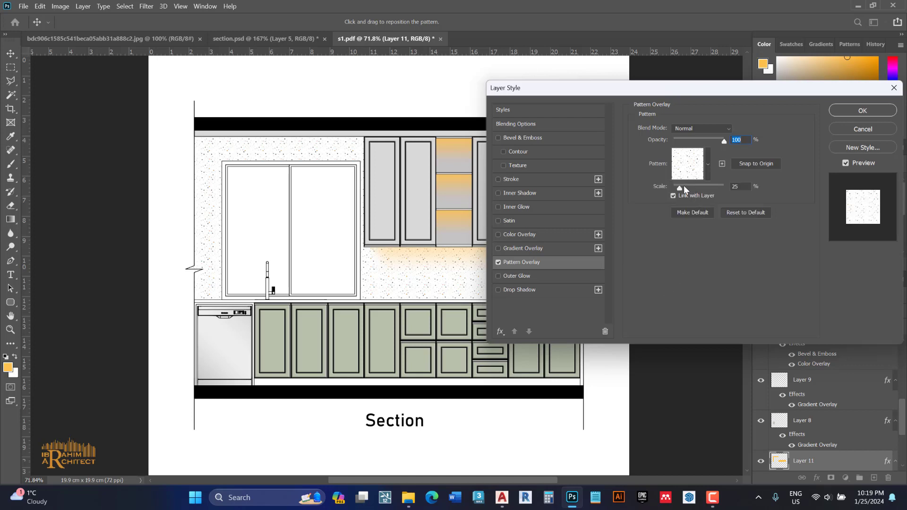
{"action": "left_click_drag", "start_coordinate": [684, 188], "coordinate": [697, 188]}
{"action": "left_click", "coordinate": [840, 111]}
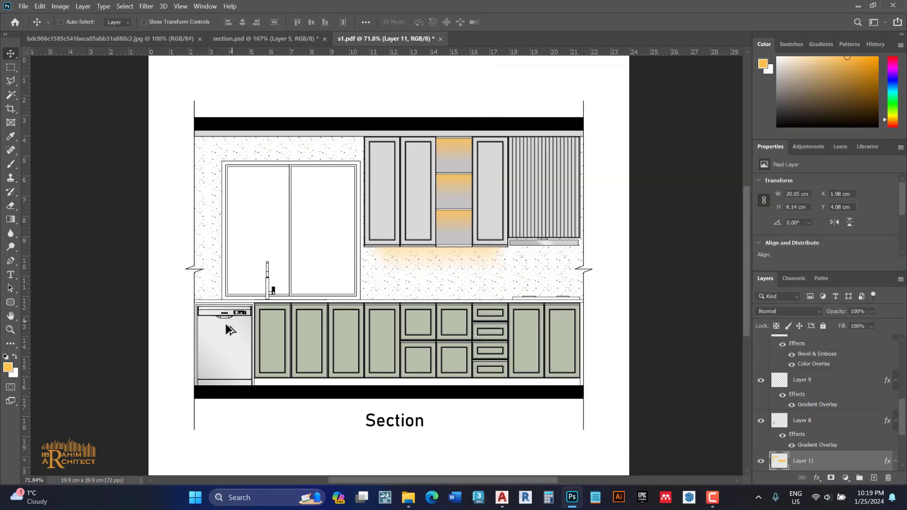
{"action": "scroll", "coordinate": [231, 334], "scroll_direction": "up", "scroll_amount": 2}
{"action": "scroll", "coordinate": [236, 331], "scroll_direction": "up", "scroll_amount": 2}
{"action": "scroll", "coordinate": [239, 324], "scroll_direction": "up", "scroll_amount": 1}
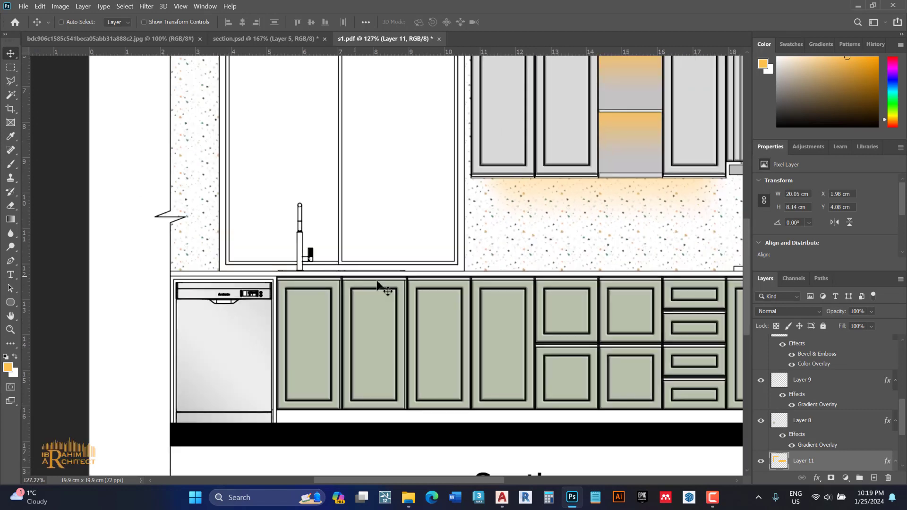
{"action": "scroll", "coordinate": [455, 217], "scroll_direction": "down", "scroll_amount": 3}
{"action": "scroll", "coordinate": [455, 122], "scroll_direction": "up", "scroll_amount": 3}
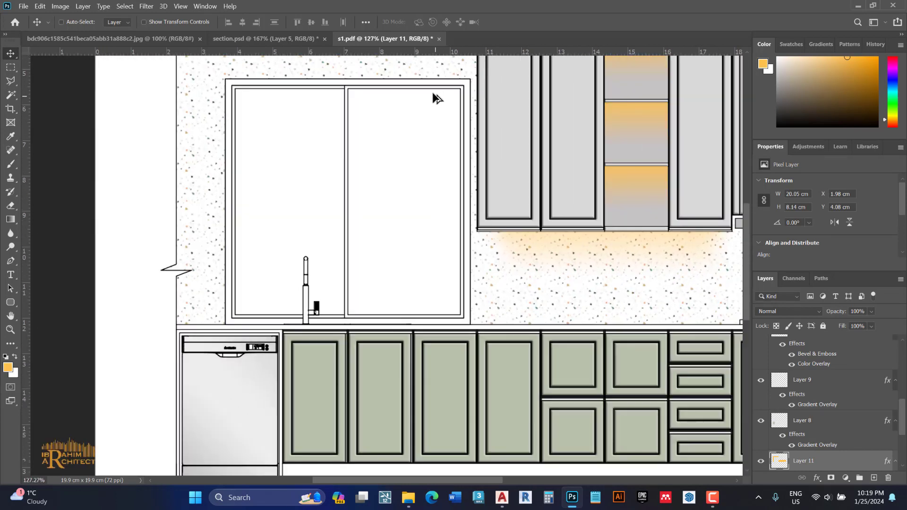
{"action": "scroll", "coordinate": [817, 445], "scroll_direction": "down", "scroll_amount": 2}
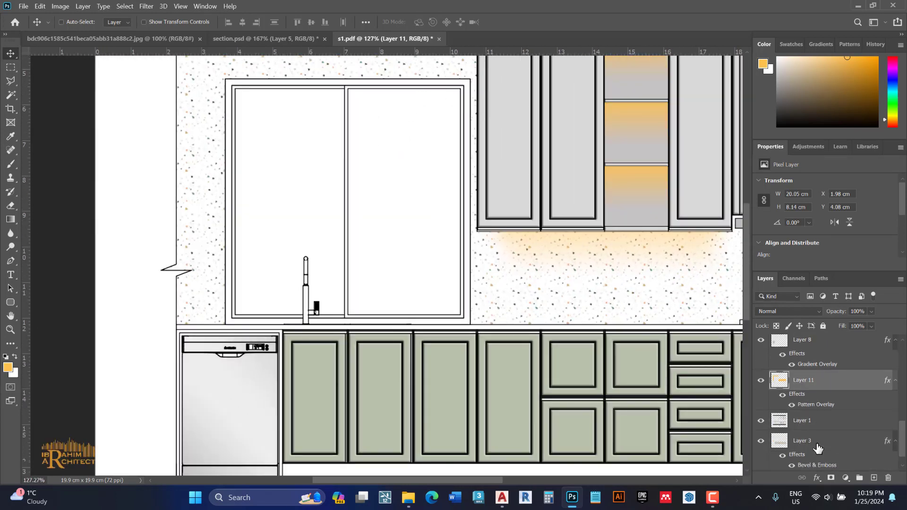
Step: Magic Wand-select the window frame from the linework layer
{"action": "left_click", "coordinate": [805, 427]}
{"action": "left_click", "coordinate": [873, 477]}
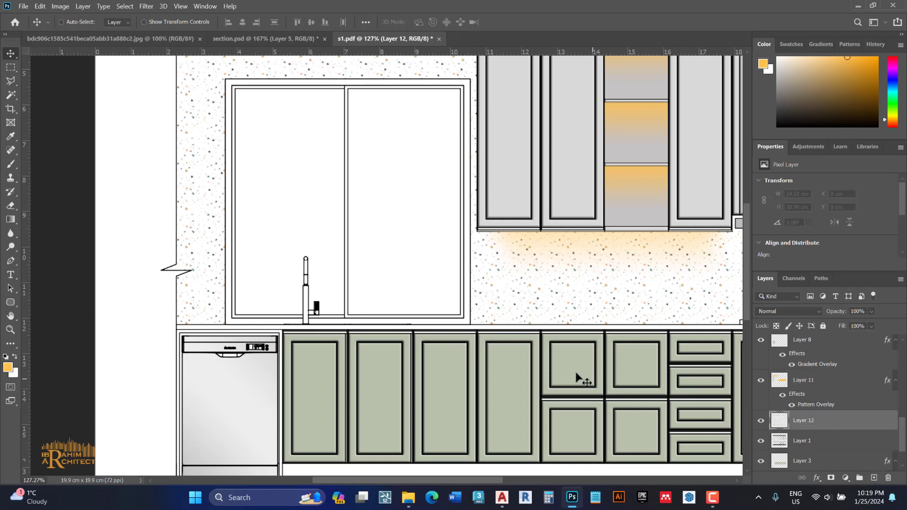
{"action": "left_click", "coordinate": [825, 441]}
{"action": "key", "text": "w"}
{"action": "scroll", "coordinate": [465, 304], "scroll_direction": "up", "scroll_amount": 2}
{"action": "left_click", "coordinate": [456, 297]}
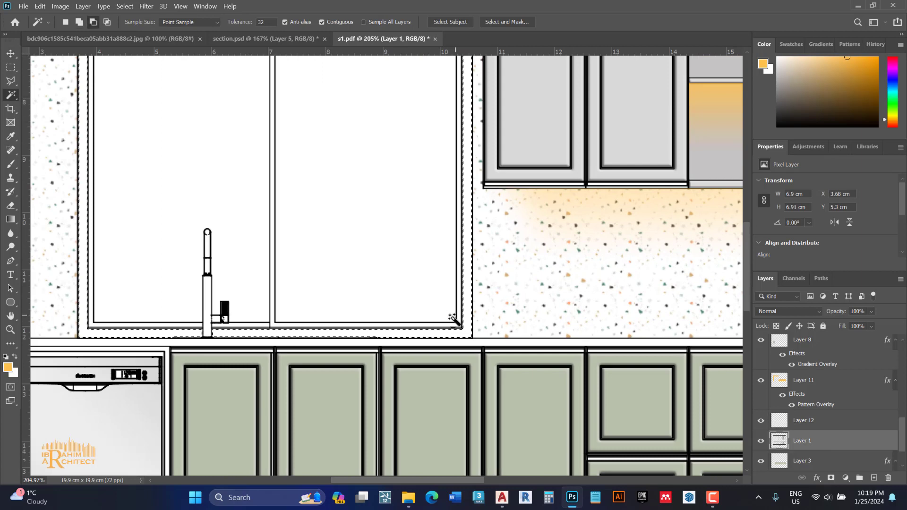
{"action": "scroll", "coordinate": [465, 317], "scroll_direction": "up", "scroll_amount": 4, "text": "alt"}
{"action": "scroll", "coordinate": [469, 319], "scroll_direction": "up", "scroll_amount": 1}
{"action": "scroll", "coordinate": [425, 324], "scroll_direction": "down", "scroll_amount": 2}
{"action": "scroll", "coordinate": [182, 327], "scroll_direction": "up", "scroll_amount": 1}
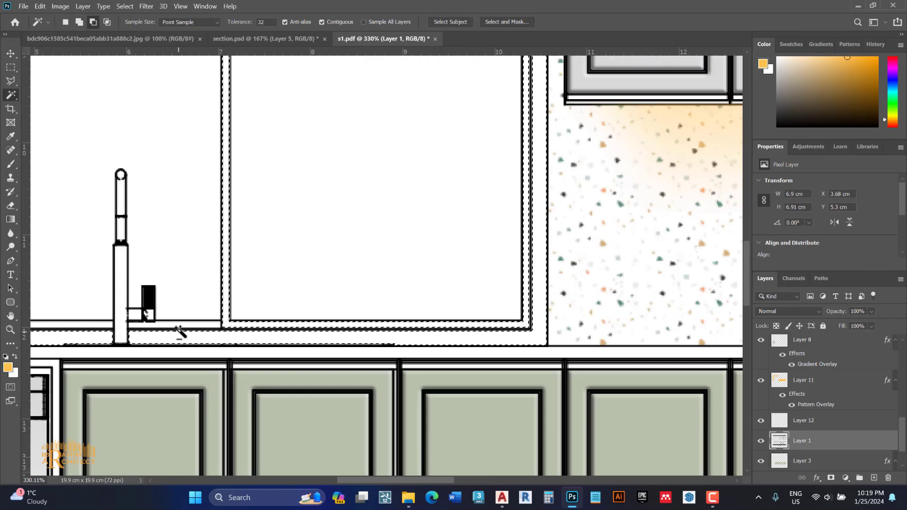
{"action": "scroll", "coordinate": [183, 325], "scroll_direction": "up", "scroll_amount": 1}
{"action": "scroll", "coordinate": [182, 326], "scroll_direction": "left", "scroll_amount": 3}
{"action": "scroll", "coordinate": [315, 323], "scroll_direction": "left", "scroll_amount": 2}
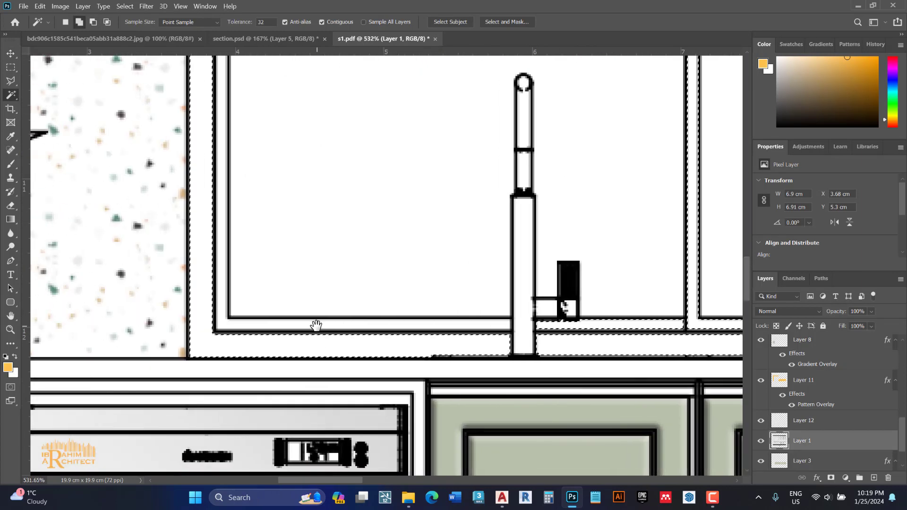
{"action": "scroll", "coordinate": [309, 327], "scroll_direction": "down", "scroll_amount": 4}
{"action": "scroll", "coordinate": [309, 347], "scroll_direction": "down", "scroll_amount": 3}
{"action": "scroll", "coordinate": [331, 283], "scroll_direction": "down", "scroll_amount": 1}
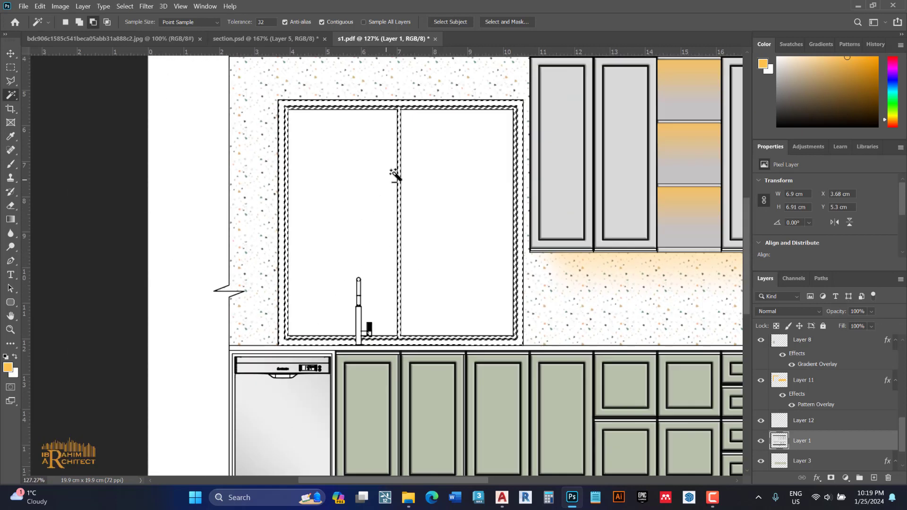
Step: Fill the window frame with a sampled light grey on new Layer 13
{"action": "left_click", "coordinate": [873, 478]}
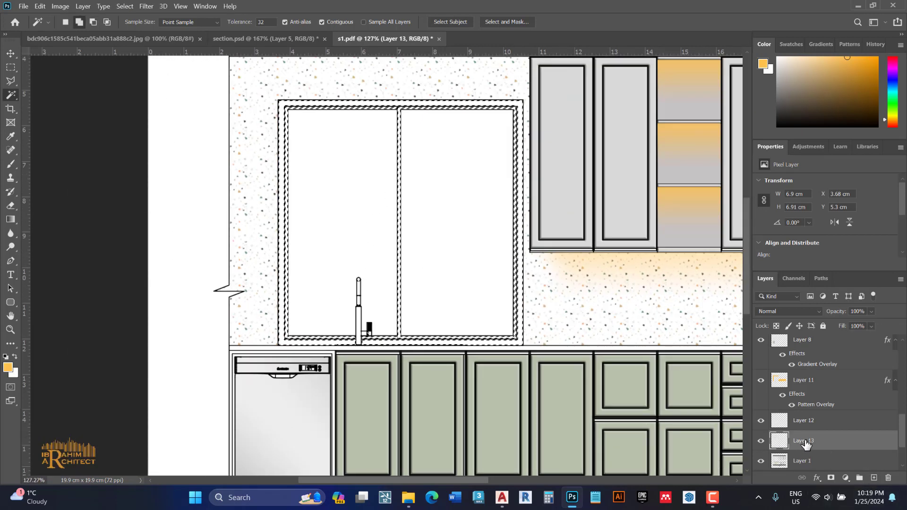
{"action": "left_click_drag", "start_coordinate": [798, 104], "coordinate": [433, 79]}
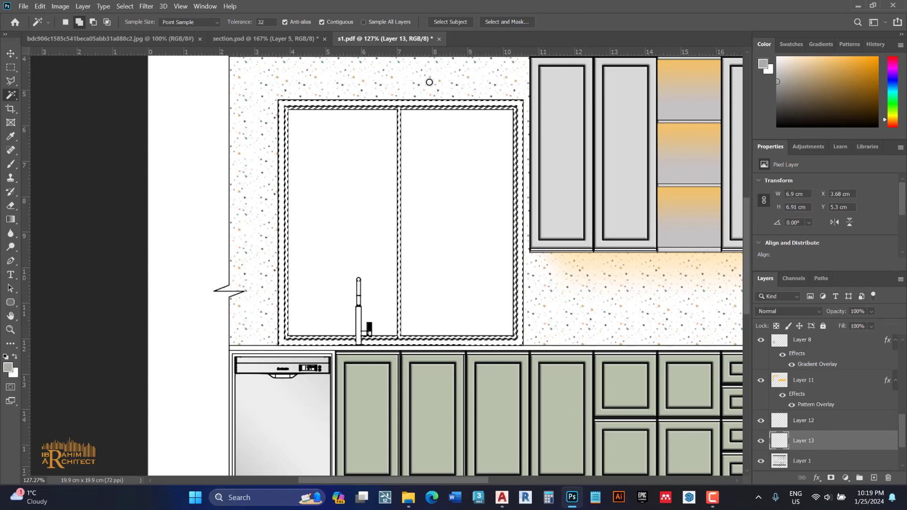
{"action": "key", "text": "alt+BackSpace"}
{"action": "key", "text": "ctrl+d"}
{"action": "key", "text": "v"}
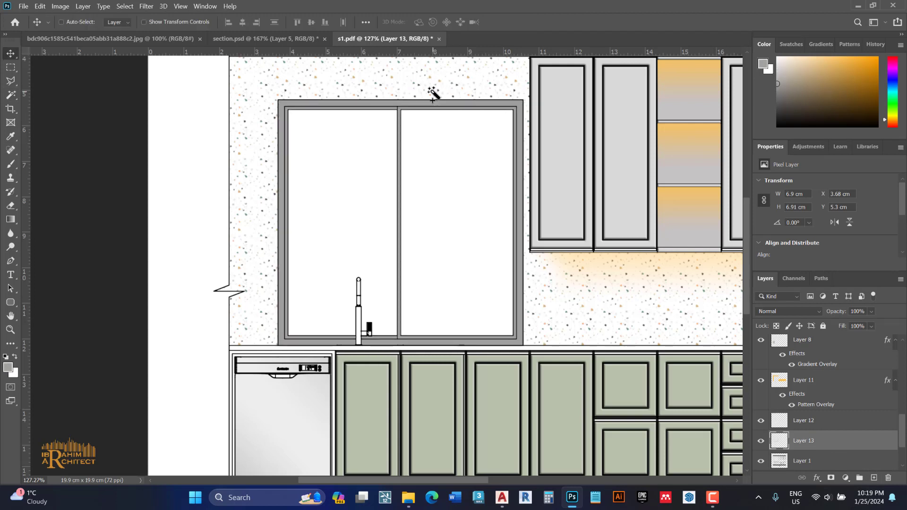
Step: Add a Gradient Overlay to Layer 13's window frame using a dark grey preset
{"action": "double_click", "coordinate": [858, 445]}
{"action": "left_click", "coordinate": [516, 249]}
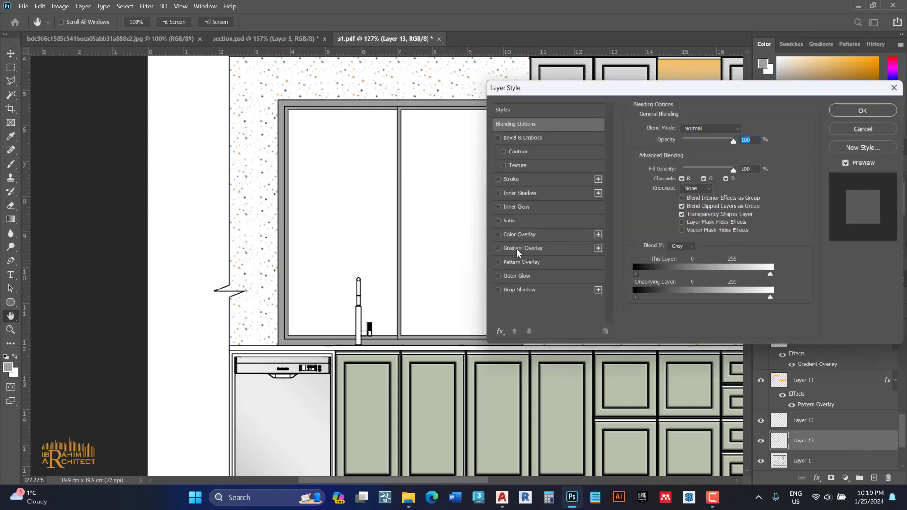
{"action": "left_click", "coordinate": [732, 154]}
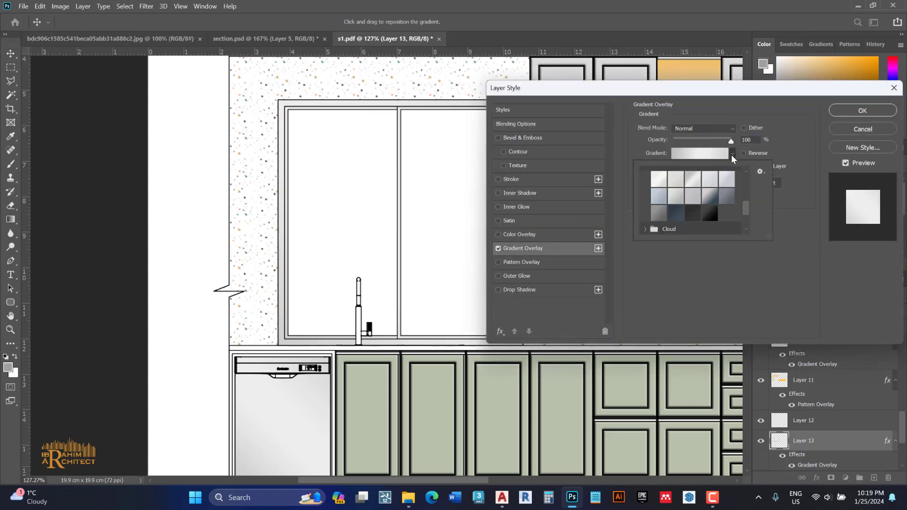
{"action": "left_click", "coordinate": [723, 197]}
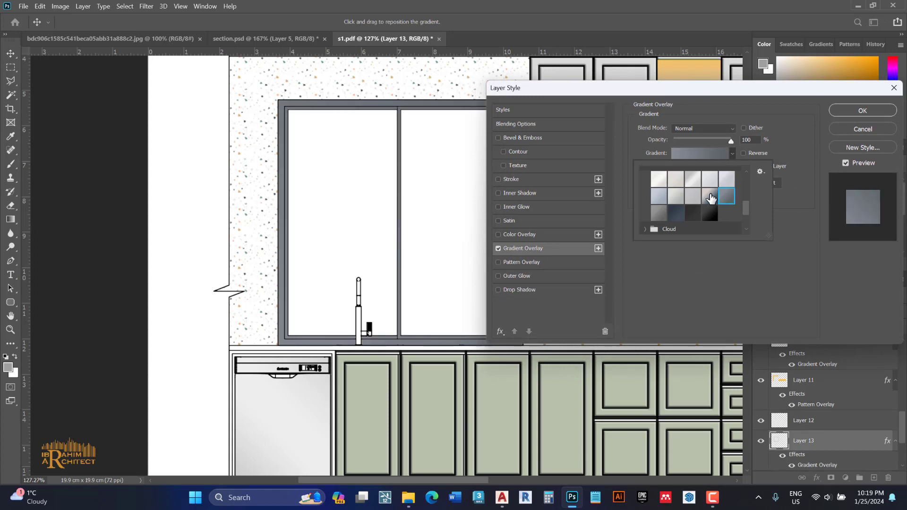
{"action": "left_click", "coordinate": [707, 196]}
{"action": "left_click", "coordinate": [691, 198]}
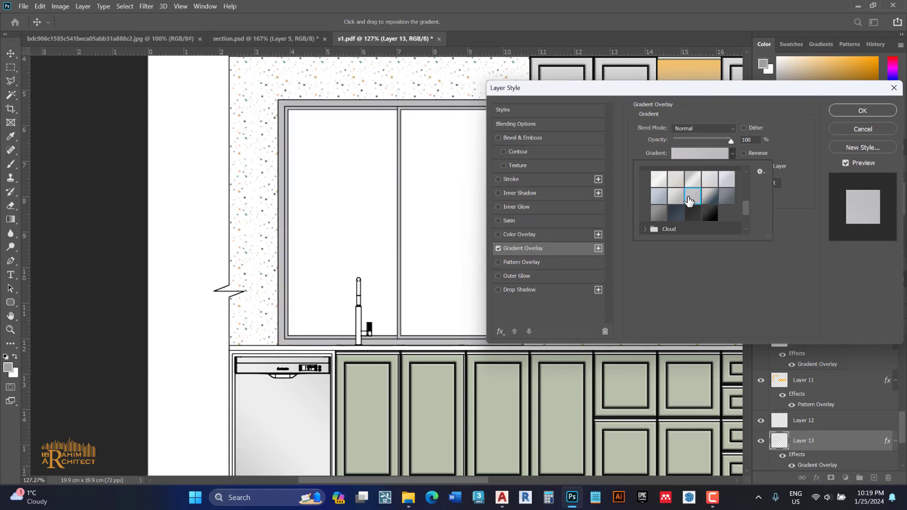
{"action": "left_click", "coordinate": [676, 213]}
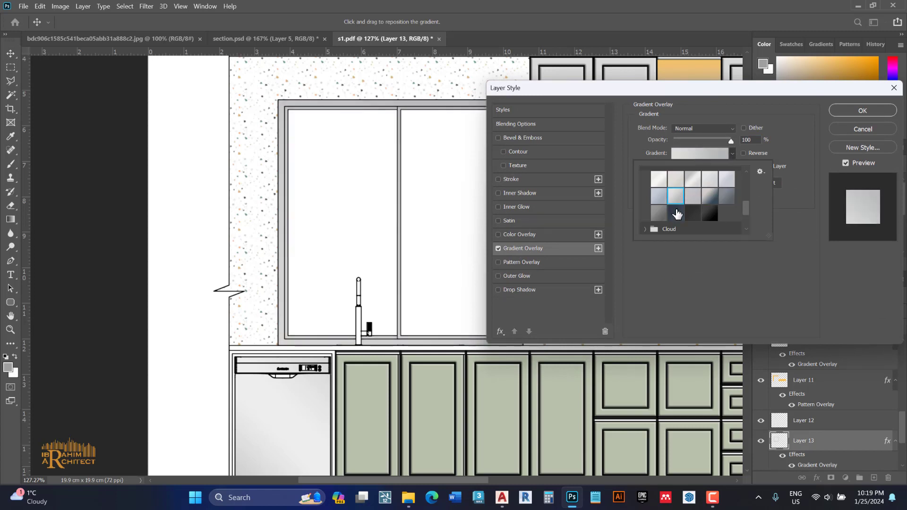
{"action": "left_click", "coordinate": [693, 213]}
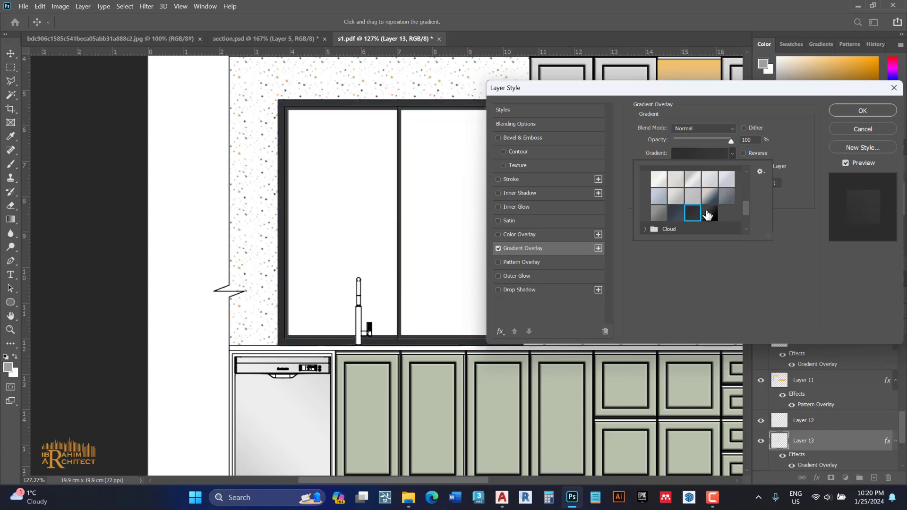
{"action": "left_click", "coordinate": [800, 152]}
Step: Lower the frame's gradient overlay opacity to 30% and commit the style
{"action": "left_click_drag", "start_coordinate": [730, 141], "coordinate": [690, 141]}
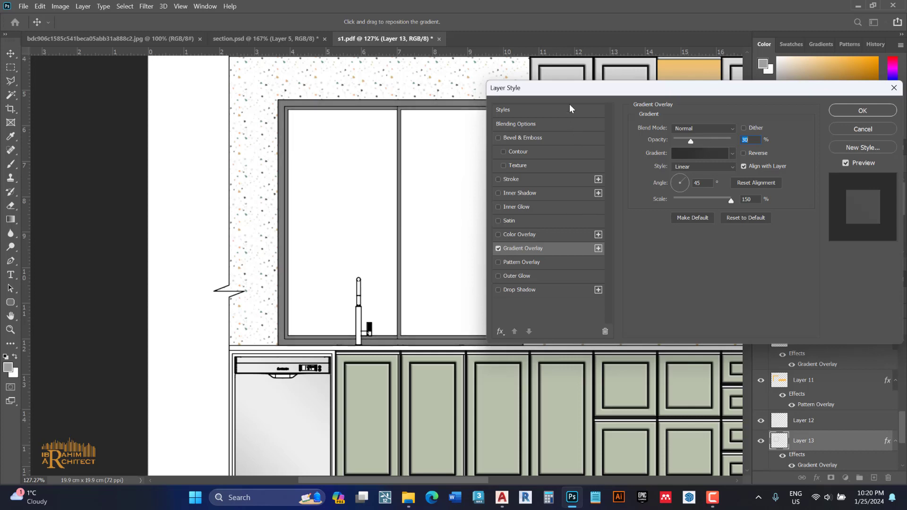
{"action": "mouse_move", "coordinate": [573, 91]}
{"action": "left_mouse_down"}
{"action": "mouse_move", "coordinate": [520, 119]}
{"action": "mouse_move", "coordinate": [588, 120]}
{"action": "left_mouse_up"}
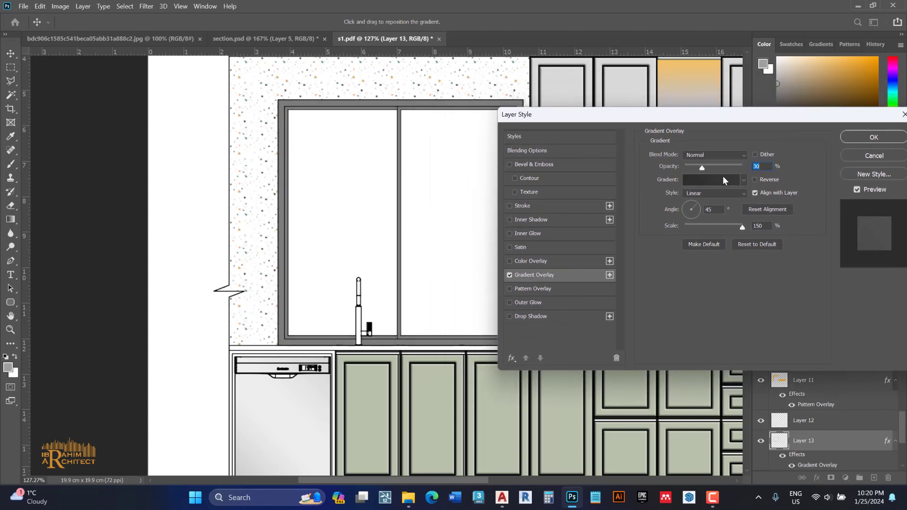
{"action": "left_click", "coordinate": [857, 139]}
{"action": "scroll", "coordinate": [376, 323], "scroll_direction": "down", "scroll_amount": 3}
{"action": "scroll", "coordinate": [370, 313], "scroll_direction": "up", "scroll_amount": 2}
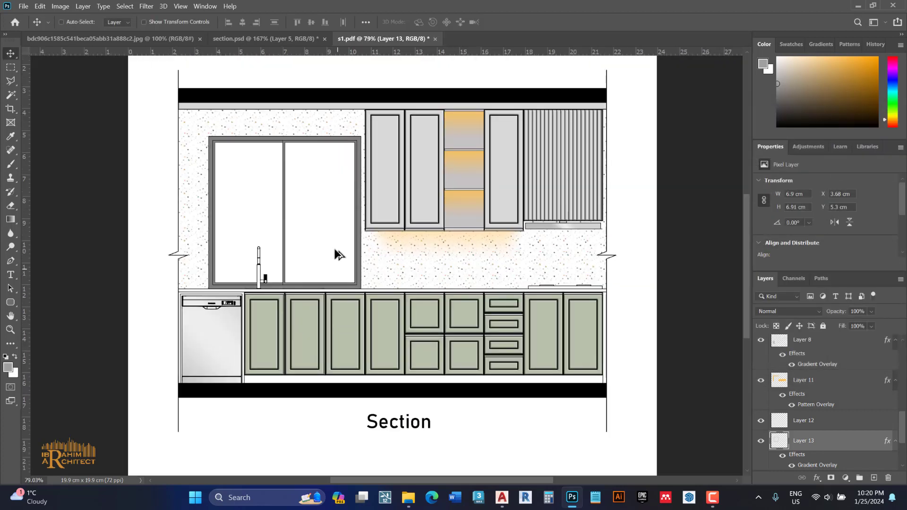
{"action": "scroll", "coordinate": [322, 378], "scroll_direction": "up", "scroll_amount": 1}
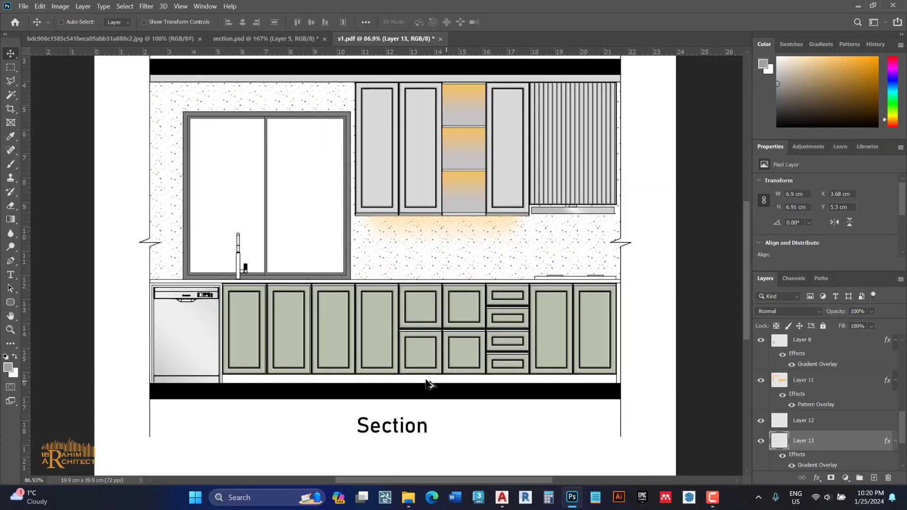
{"action": "scroll", "coordinate": [387, 369], "scroll_direction": "down", "scroll_amount": 2}
{"action": "scroll", "coordinate": [334, 374], "scroll_direction": "down", "scroll_amount": 1}
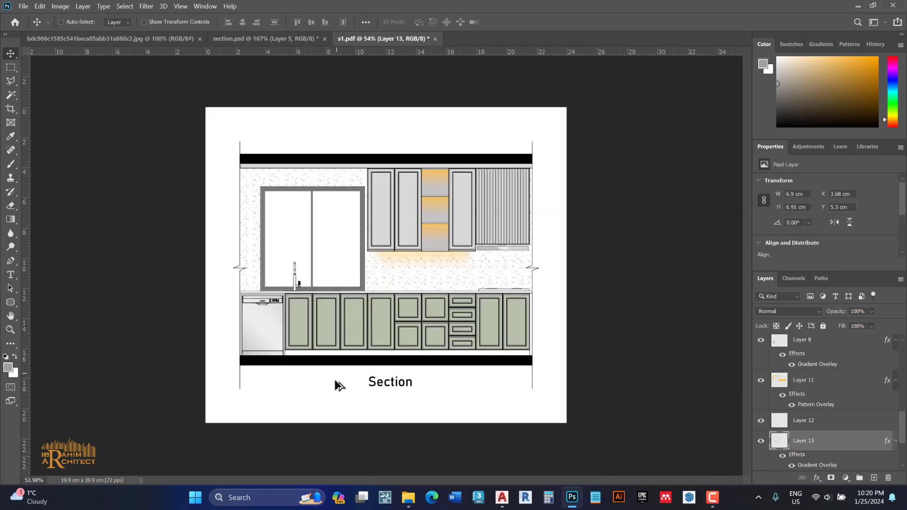
{"action": "scroll", "coordinate": [336, 383], "scroll_direction": "up", "scroll_amount": 1}
{"action": "scroll", "coordinate": [331, 390], "scroll_direction": "up", "scroll_amount": 1}
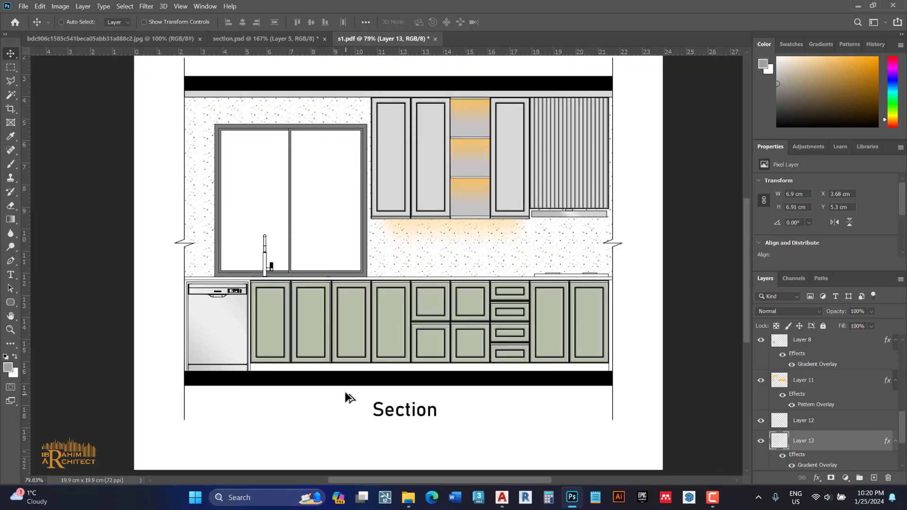
{"action": "scroll", "coordinate": [345, 392], "scroll_direction": "down", "scroll_amount": 1}
{"action": "scroll", "coordinate": [355, 255], "scroll_direction": "up", "scroll_amount": 1}
{"action": "scroll", "coordinate": [351, 245], "scroll_direction": "up", "scroll_amount": 1}
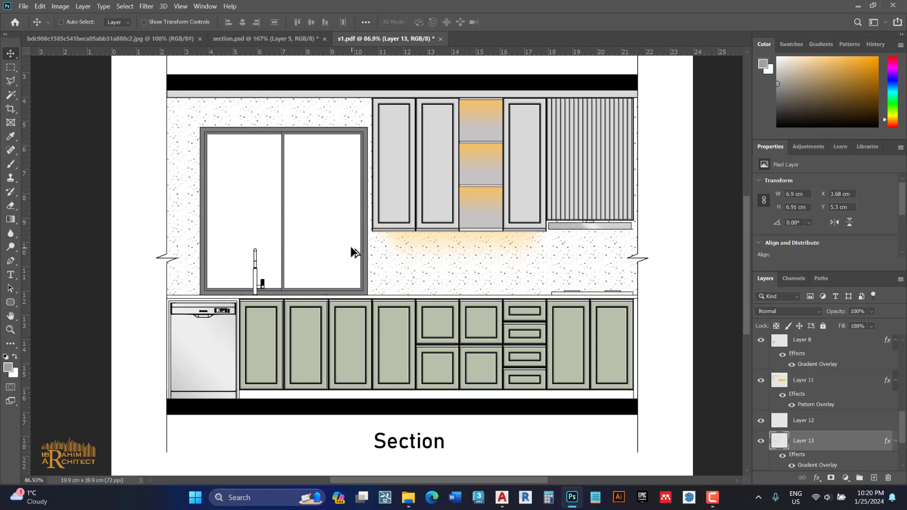